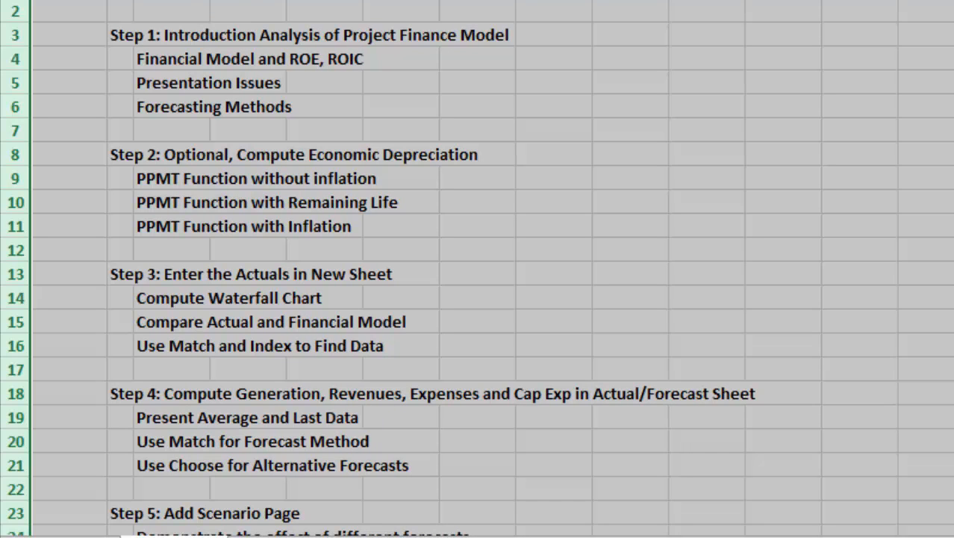
Increase the font size of the entire outline sheet and deselect the cells.
click(368, 1)
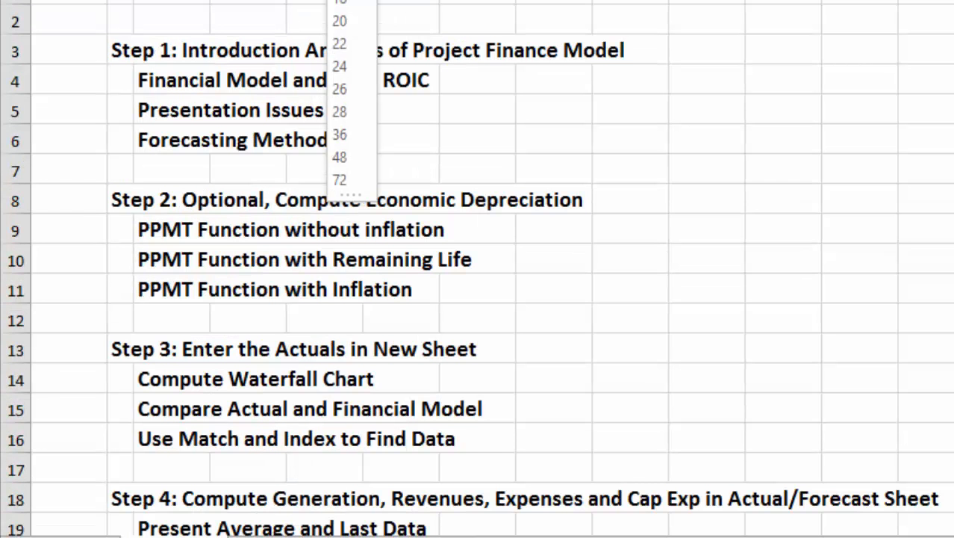
click(350, 1)
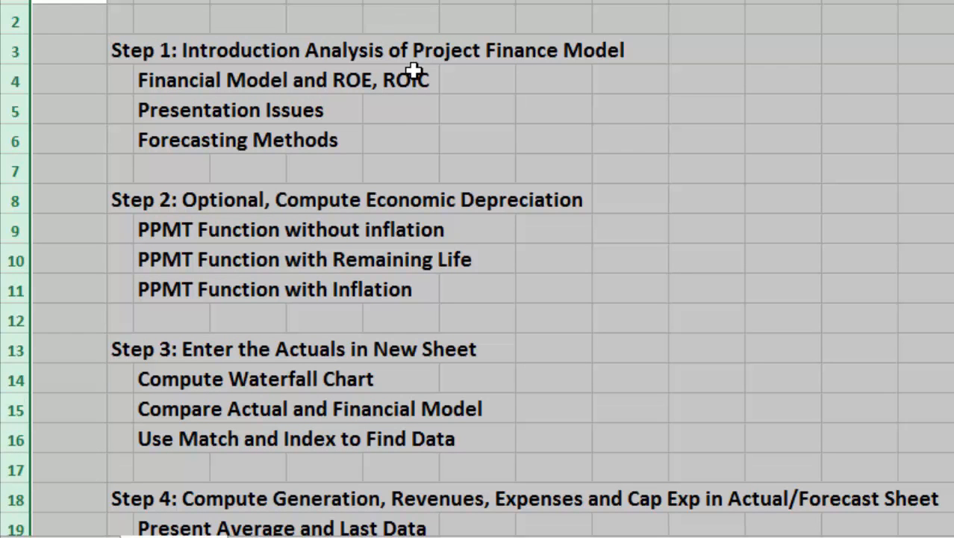
click(423, 112)
key(Left)
key(Up)
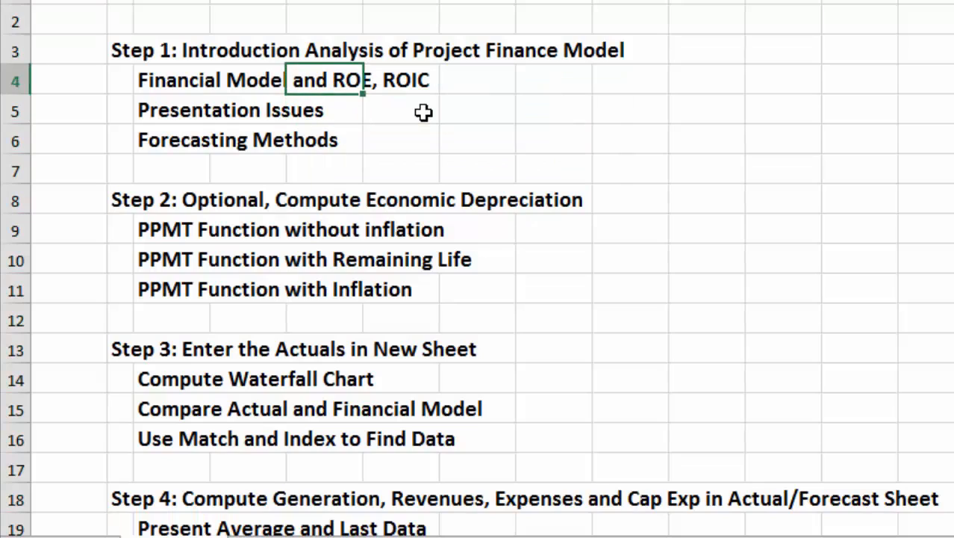
Insert two blank rows above the first row of the outline sheet.
key(Up)
key(Left)
key(Left)
key(Left)
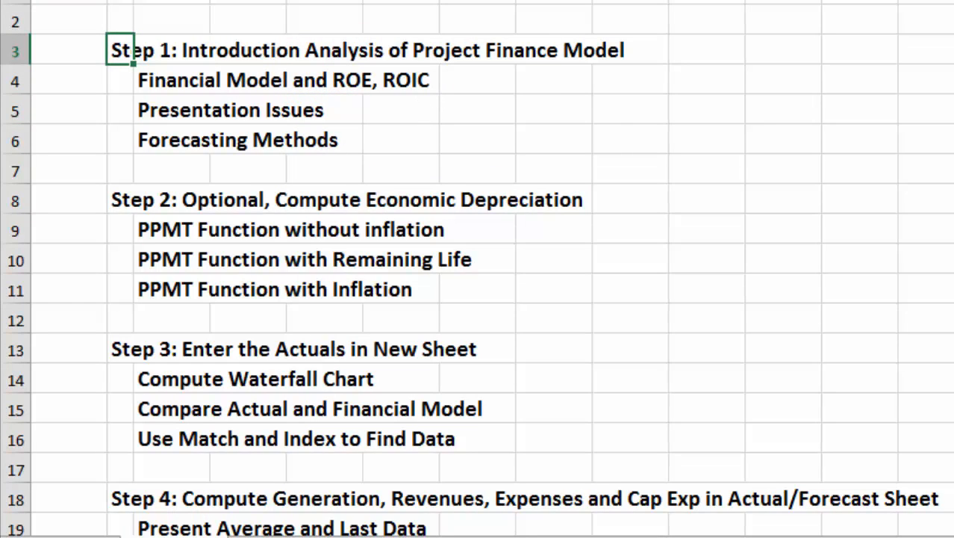
key(Up)
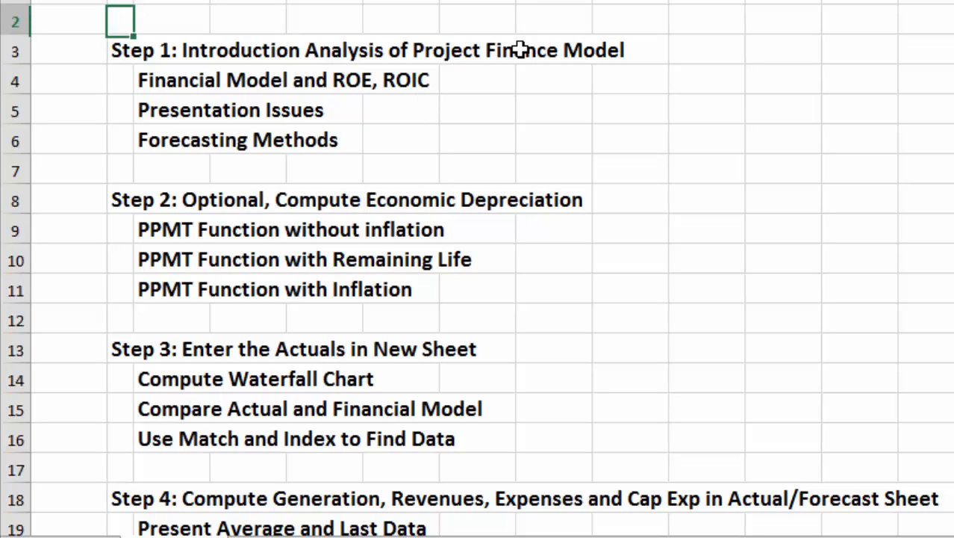
key(Up)
key(shift+space)
key(ctrl+shift+plus)
key(ctrl+shift+plus)
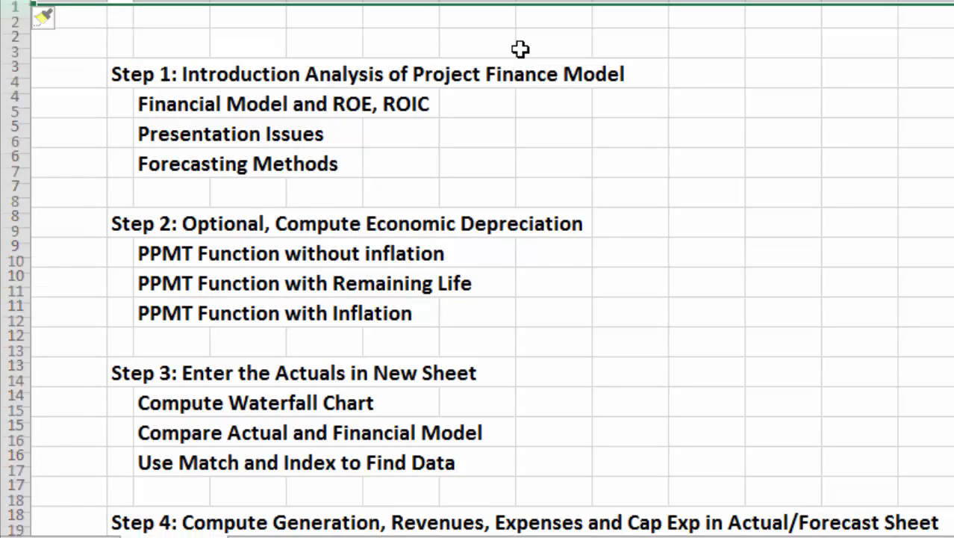
Enter the title "Comparison of Actuals and Projections" in row 2, above the Step 1 heading.
key(Down)
text(Com)
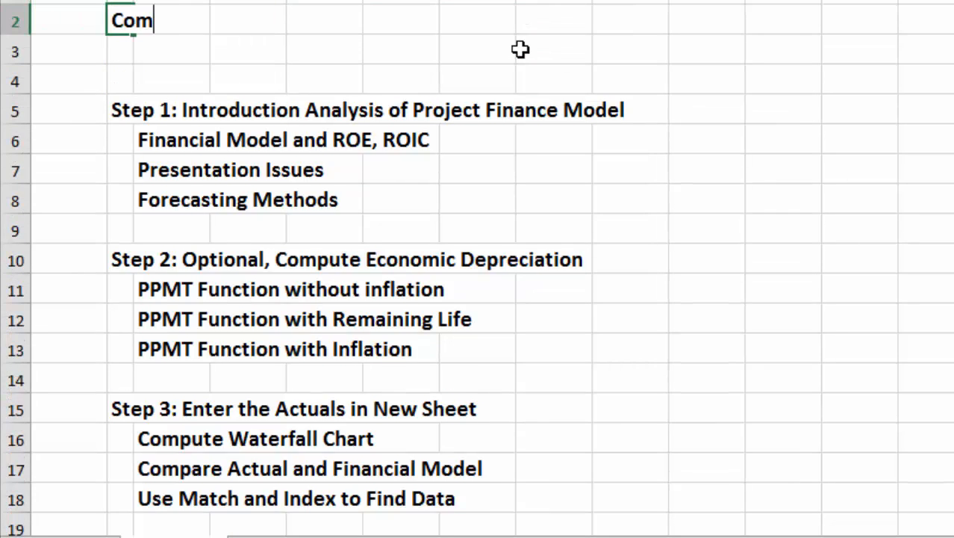
text(parison of )
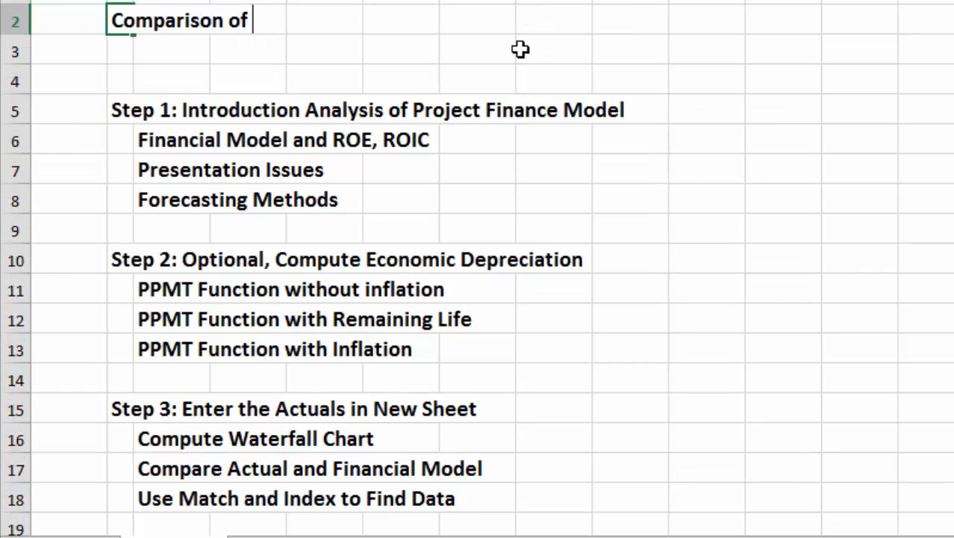
text(Actuals a)
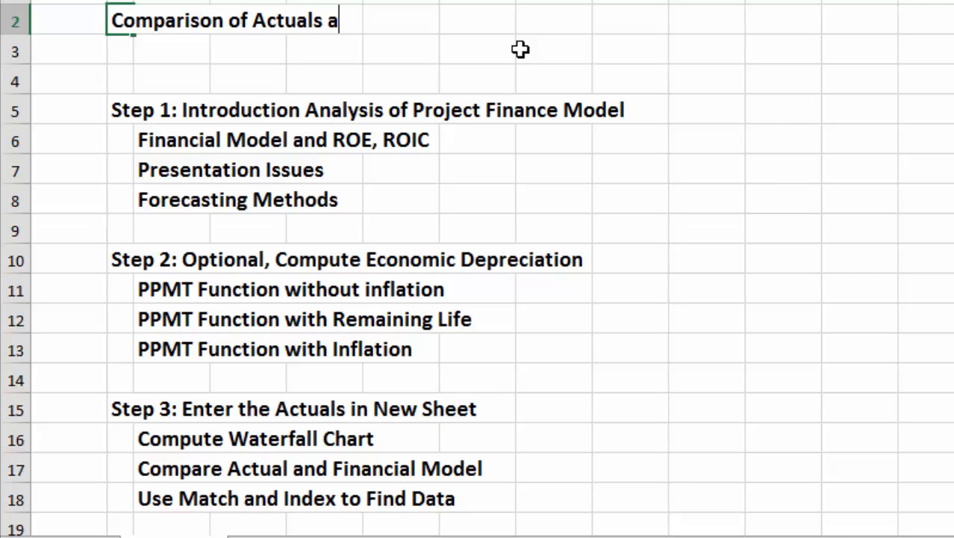
text(nd Projections)
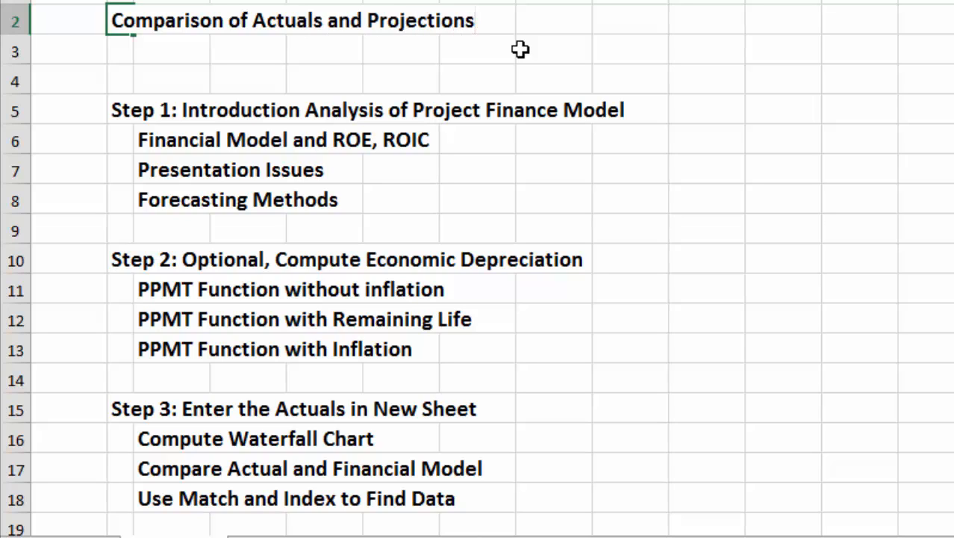
key(Return)
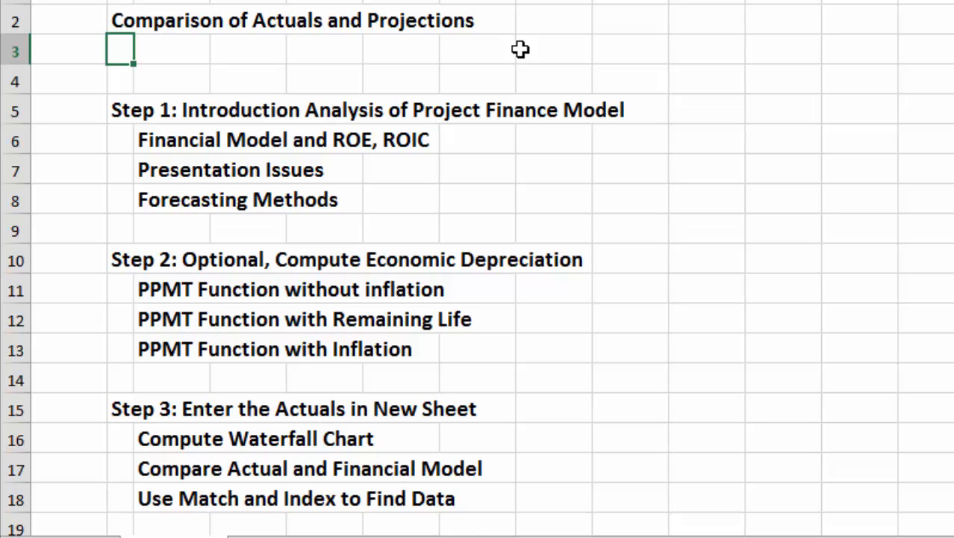
Go through the Step 1 topics from Financial Model and ROE, ROIC to Forecasting Methods.
key(Down)
key(Down)
key(Down)
key(Right)
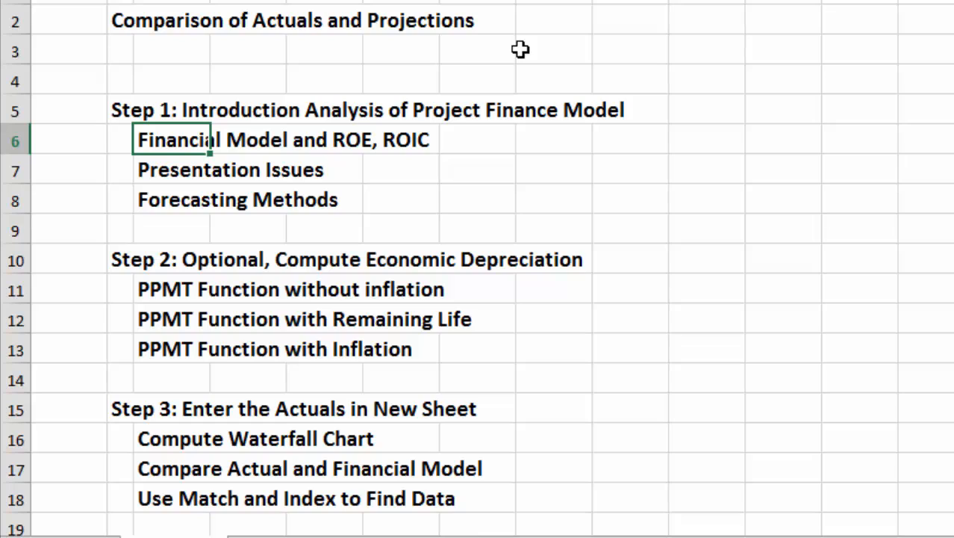
key(Down)
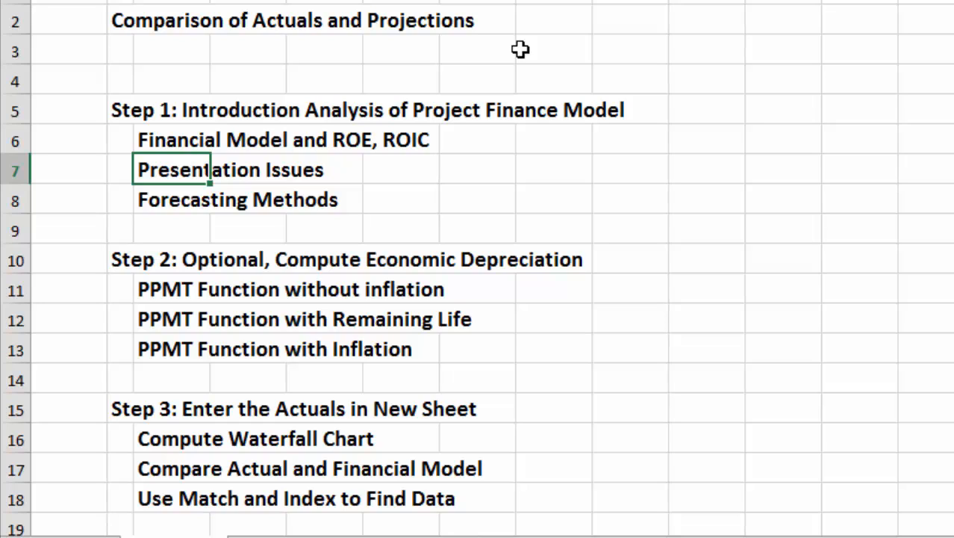
key(Down)
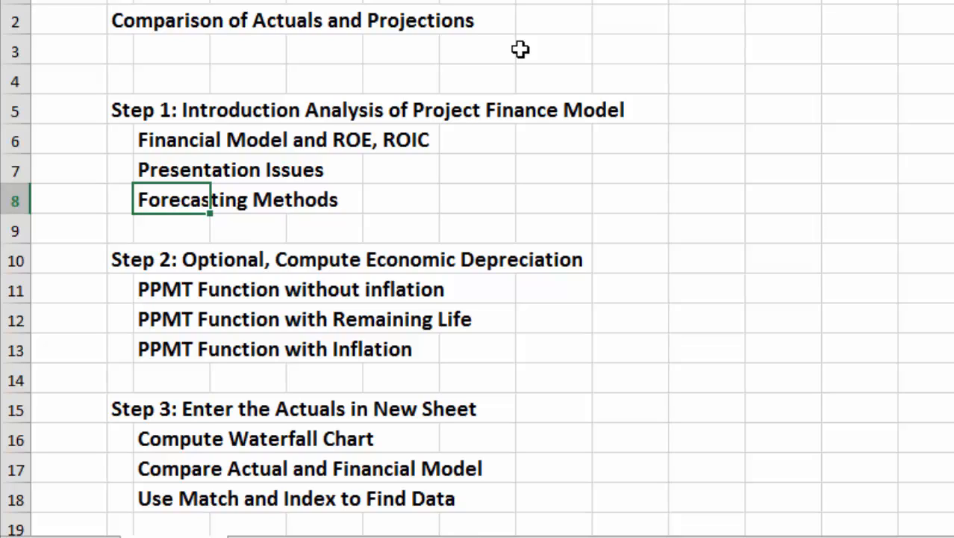
Open the Original FM sheet and go to its first cell, A1.
key(ctrl+Page_Down)
key(ctrl+Page_Down)
key(Up)
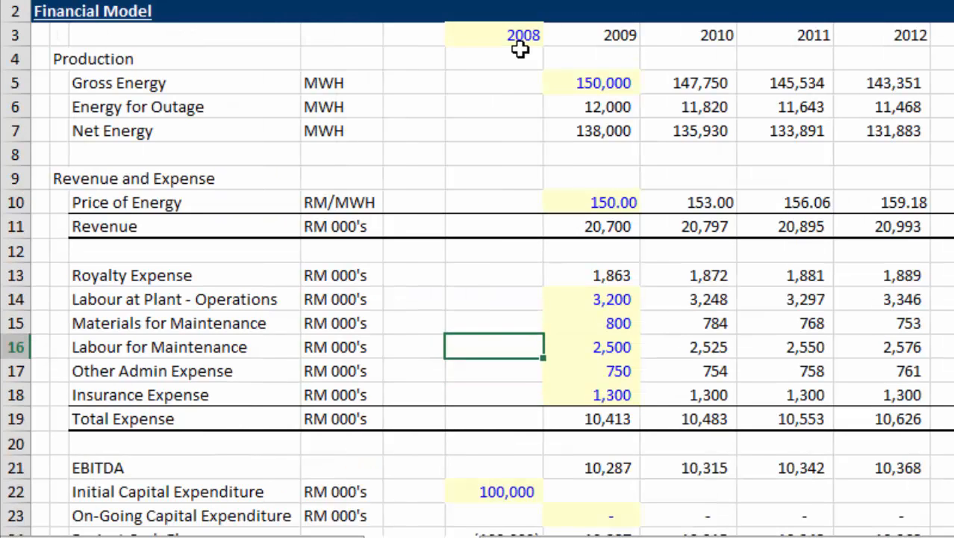
key(Up)
key(Up)
key(Up)
key(Up)
key(Up)
key(Up)
key(Up)
key(Up)
key(Up)
key(Up)
key(Up)
key(Up)
key(Up)
key(Up)
key(Up)
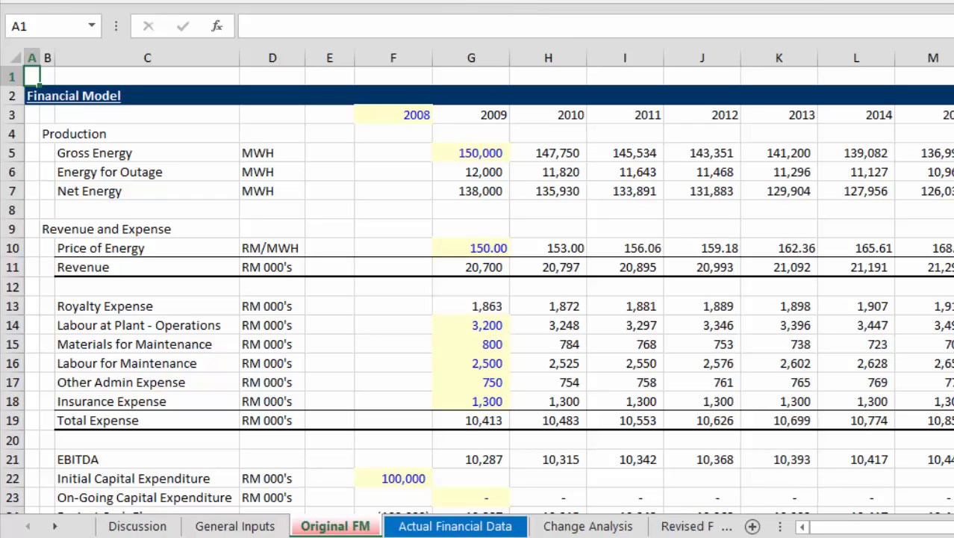
Turn the gridlines of the Original FM sheet off and back on.
key(alt+w)
key(v)
key(g)
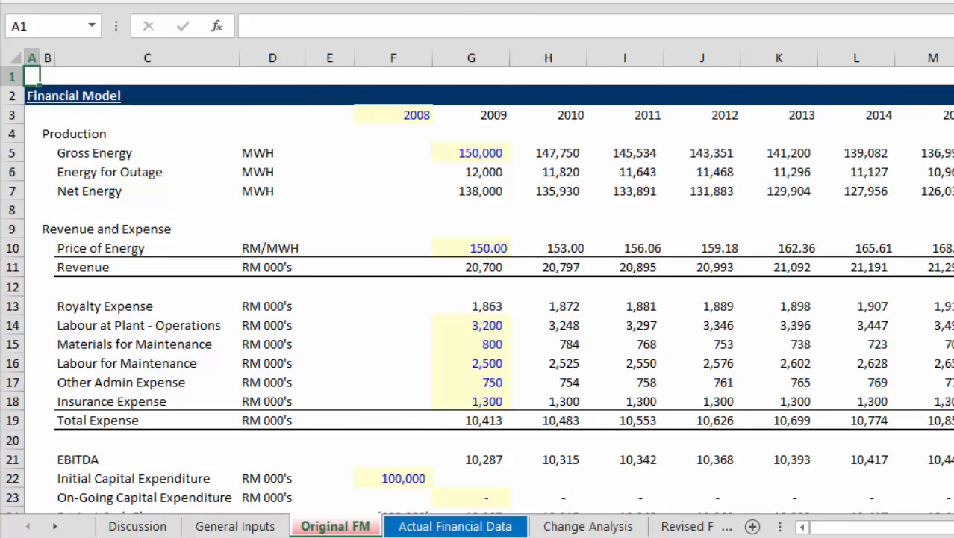
key(alt+w)
key(v)
key(g)
Examine the net energy formula for 2009 and follow the EBITDA row across the forecast years.
click(487, 193)
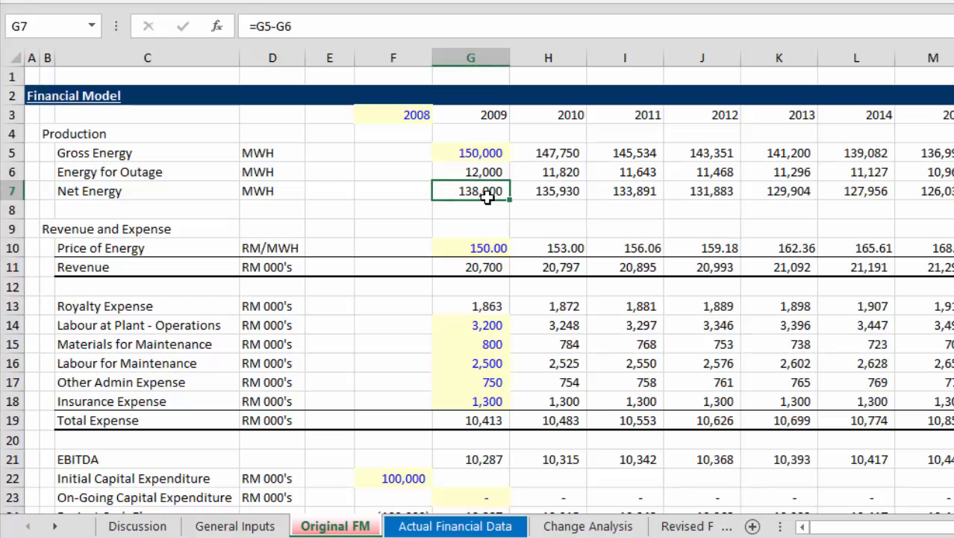
key(Down)
key(Down)
key(Down)
key(Down)
key(Down)
key(Down)
key(Down)
key(Down)
key(Down)
key(Down)
key(Down)
key(Down)
key(Down)
key(Down)
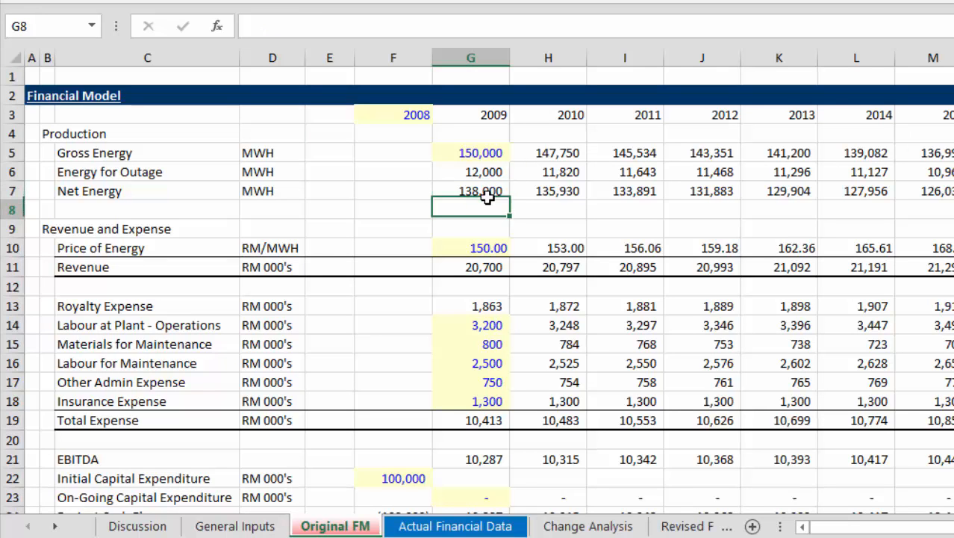
key(Right)
key(Right)
key(Right)
key(Right)
key(Right)
key(Right)
key(Right)
key(Right)
key(Right)
key(Right)
key(Right)
key(Right)
key(Right)
key(Right)
key(Right)
key(Right)
key(Right)
key(Right)
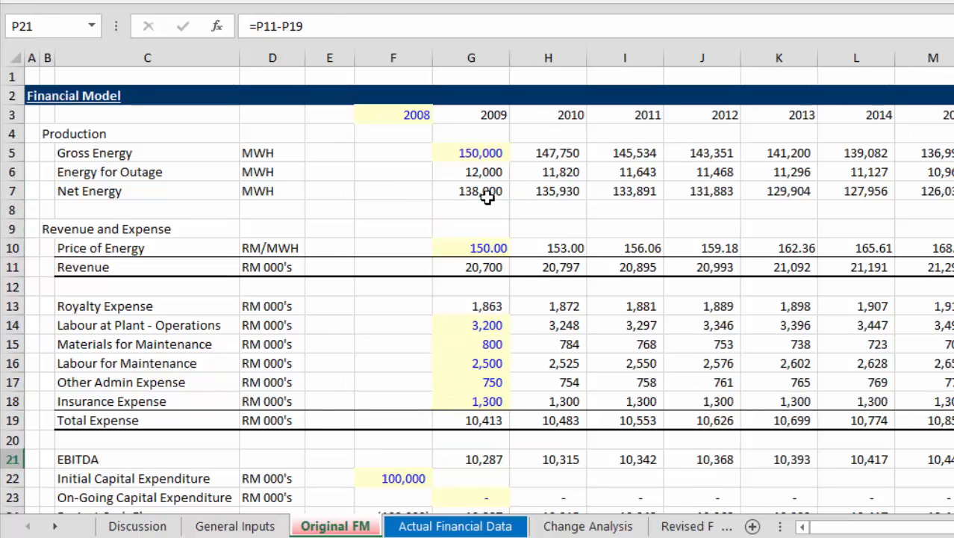
key(Left)
key(Left)
key(Left)
key(Left)
key(Left)
key(Left)
key(Left)
key(Left)
key(Left)
key(Left)
key(Left)
key(Left)
key(Left)
key(Left)
key(Left)
key(Left)
key(Left)
key(Left)
key(Left)
key(Left)
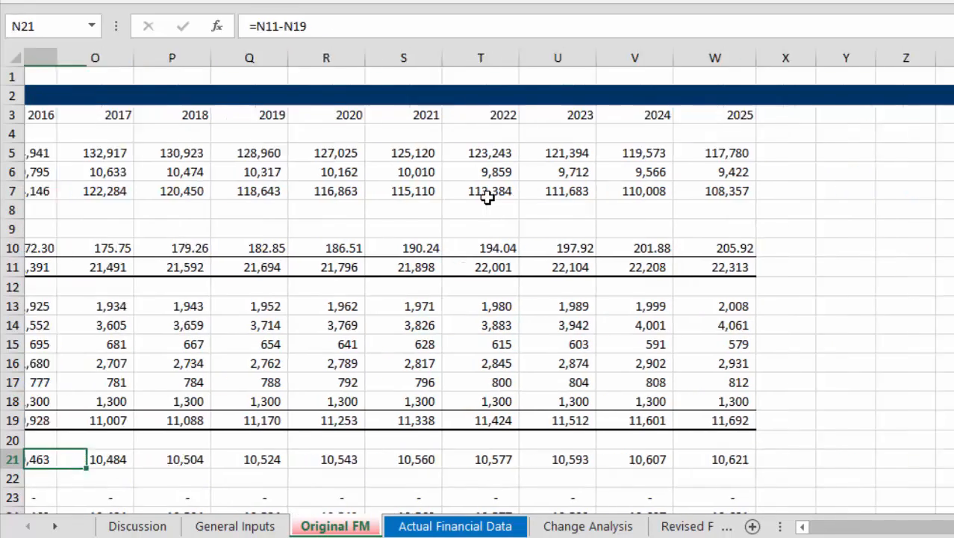
Look through the project cash flow, debt schedule and accounting sections down to the alternative accounting rows.
key(Down)
key(Down)
key(Down)
key(Down)
key(Down)
key(Down)
key(Down)
key(Down)
key(Down)
key(Down)
key(Down)
key(Down)
key(Down)
key(Down)
key(Down)
key(Down)
key(Down)
key(Down)
key(Down)
key(Down)
key(Down)
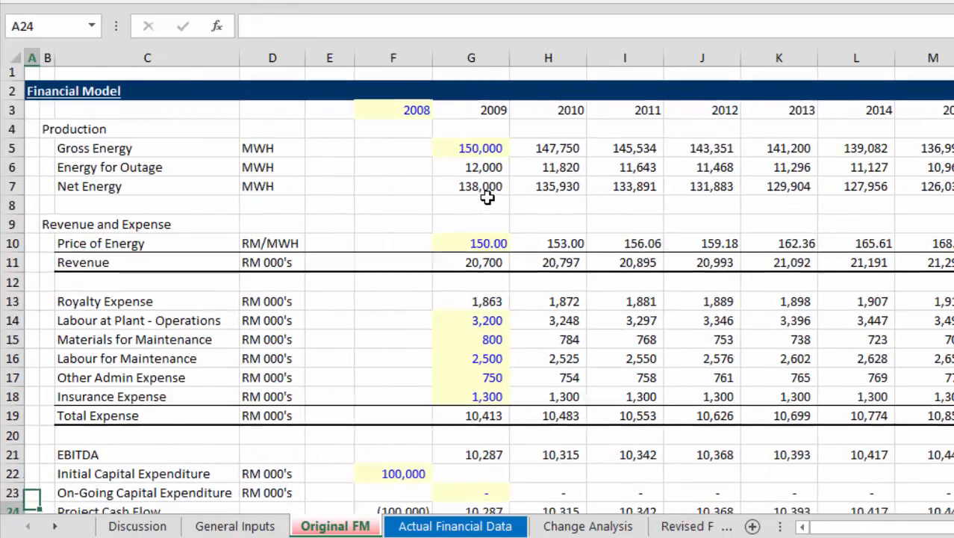
key(Down)
key(Down)
key(Down)
key(Down)
key(Down)
key(Down)
key(Down)
key(Down)
key(Down)
key(Down)
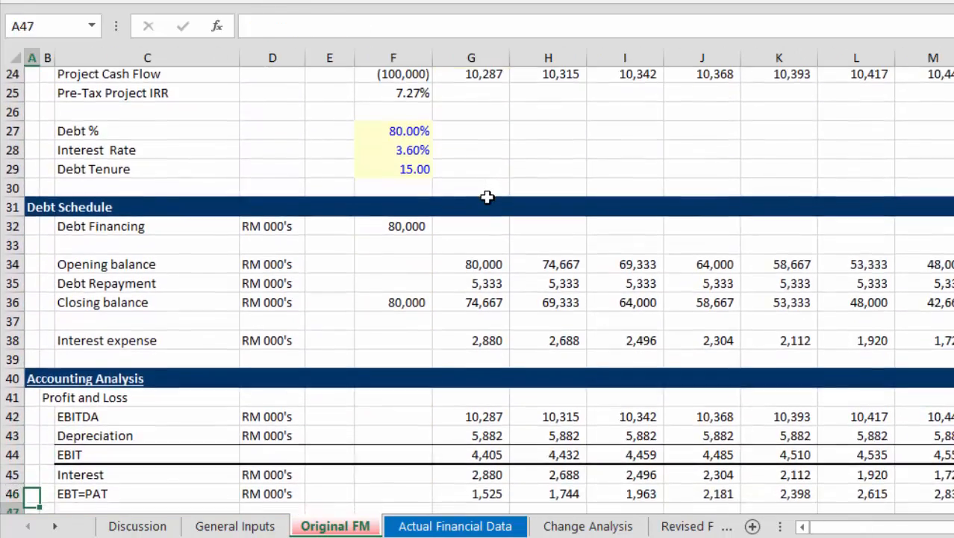
key(Down)
key(Down)
key(Down)
key(Down)
key(Down)
key(Down)
key(Down)
key(Down)
key(Down)
key(Down)
key(Down)
key(Down)
key(Down)
key(Down)
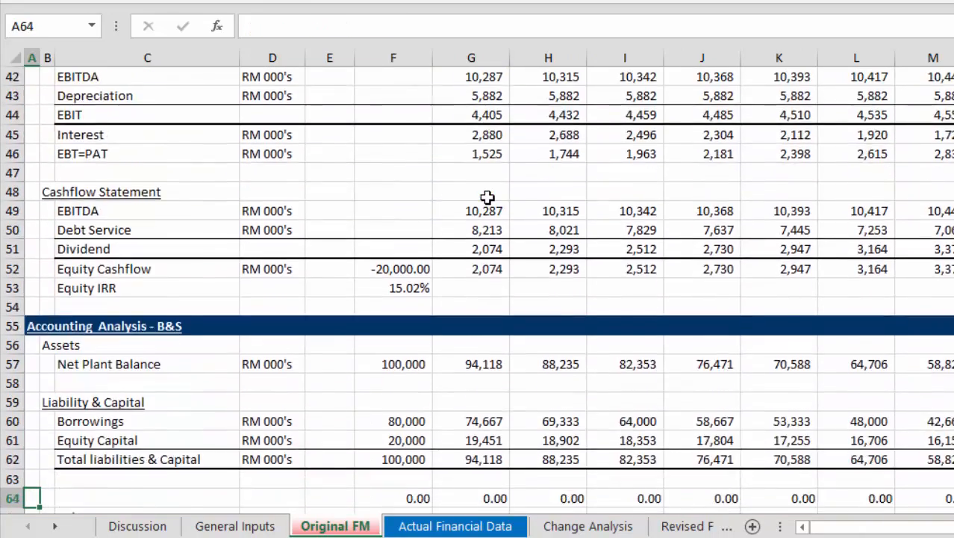
key(Down)
key(Down)
key(Down)
key(Down)
key(Down)
key(Down)
key(Down)
key(Down)
key(Down)
key(Down)
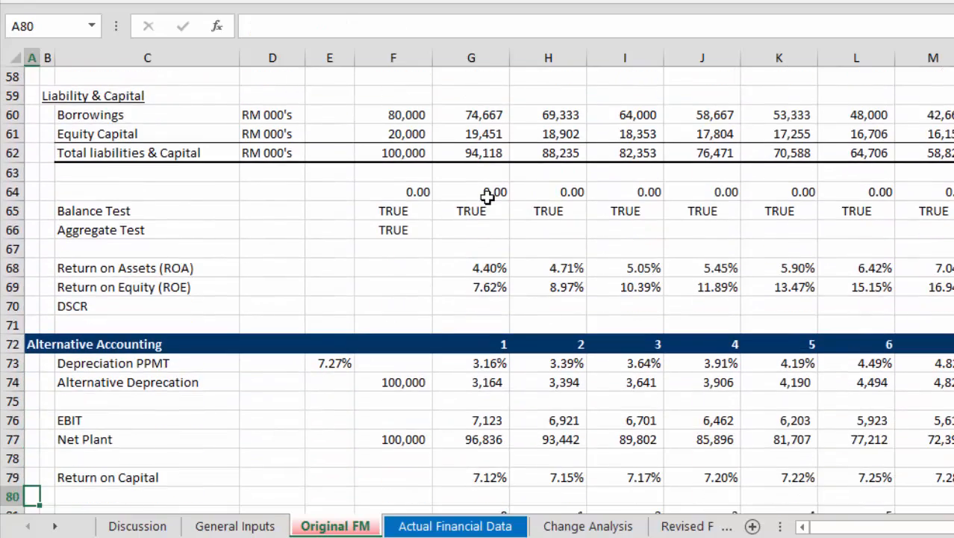
Go back to the profit and loss rows and review the cashflow statement and balance sheet down to Return on Assets.
key(Up)
key(Up)
key(Up)
key(Up)
key(Up)
key(Up)
key(Up)
key(Up)
key(Up)
key(Up)
key(Up)
key(Up)
key(Up)
key(Up)
key(Up)
key(Up)
key(Up)
key(Up)
key(Up)
key(Up)
key(Up)
key(Up)
key(Up)
key(Up)
key(Up)
key(Up)
key(Up)
key(Up)
key(Up)
key(Up)
key(Up)
key(Up)
key(Up)
key(Up)
key(Up)
key(Up)
key(Up)
key(Up)
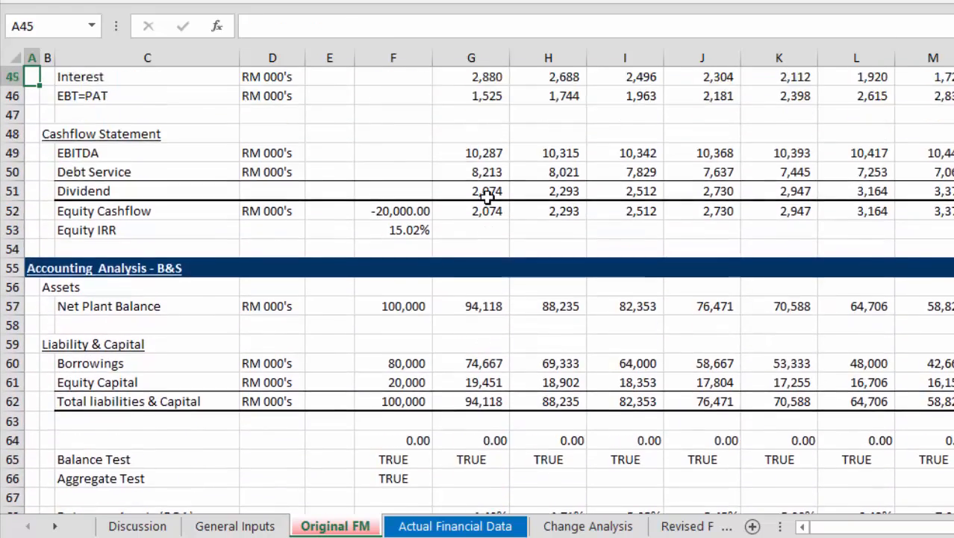
key(Down)
key(Down)
key(Down)
key(Down)
key(Down)
key(Down)
key(Down)
key(Down)
key(Down)
key(Down)
key(Down)
key(Down)
key(Down)
key(Down)
key(Down)
key(Down)
key(Down)
key(Down)
key(Down)
key(Down)
key(Down)
key(Down)
key(Down)
key(Down)
key(Down)
key(Down)
key(Down)
key(Down)
key(Down)
key(Down)
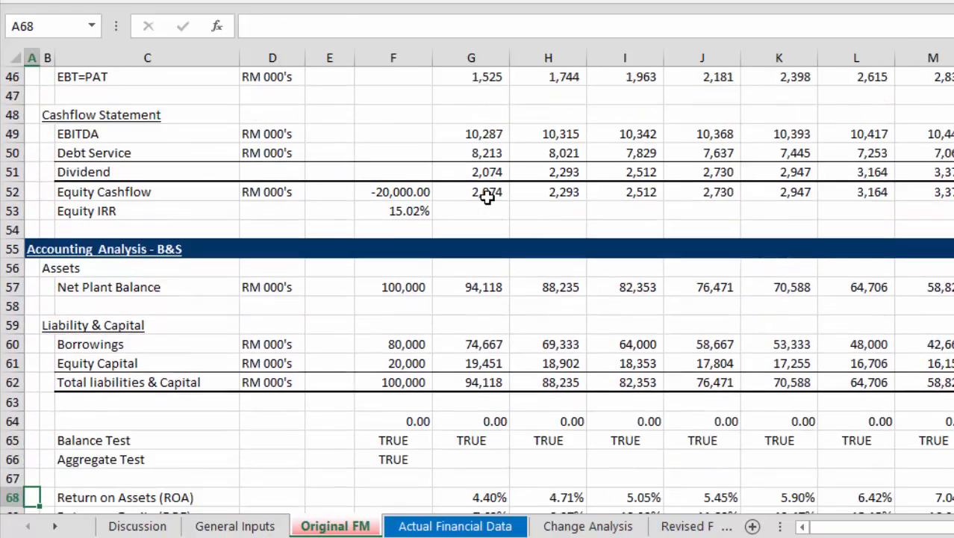
Examine the Return on Assets (ROA) row across all project years and check its 2009 formula.
key(Up)
key(Up)
key(Up)
key(Up)
key(Right)
key(Right)
key(Right)
key(Right)
key(Right)
key(Right)
key(Right)
key(Right)
key(Right)
key(Right)
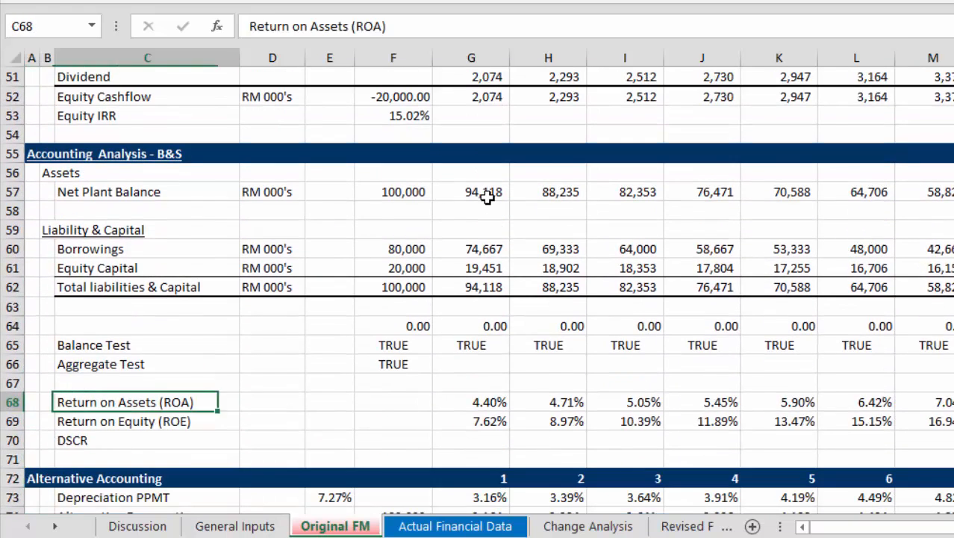
key(Right)
key(Right)
key(Right)
key(Right)
key(Right)
key(Right)
key(Right)
key(Right)
key(Right)
key(Right)
key(Right)
key(Right)
key(Right)
key(Right)
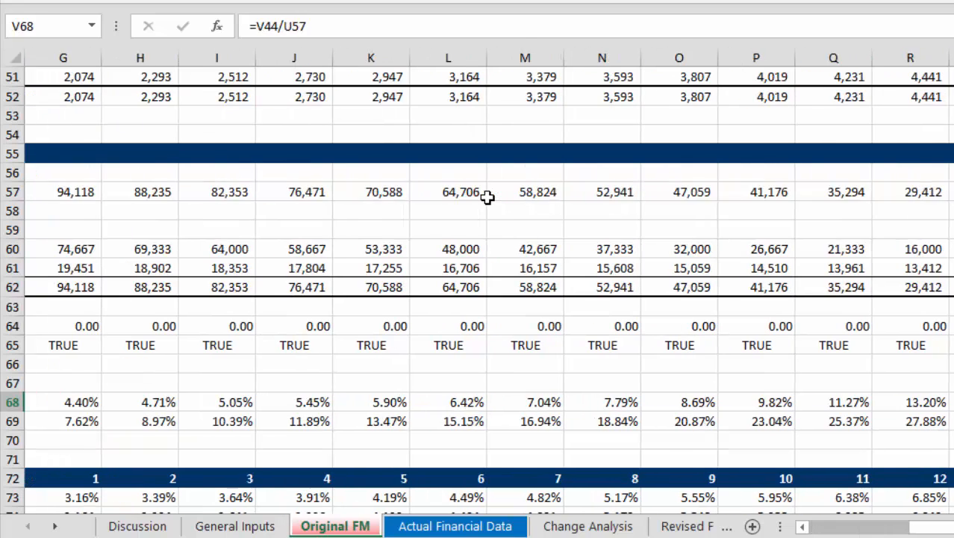
key(Left)
key(Left)
key(Left)
key(Left)
key(Left)
key(Left)
key(Left)
key(Left)
key(Left)
key(Left)
key(Left)
key(Left)
key(Left)
key(Left)
key(Left)
key(Left)
key(Left)
key(Left)
key(Left)
key(Left)
key(Left)
key(Left)
key(Left)
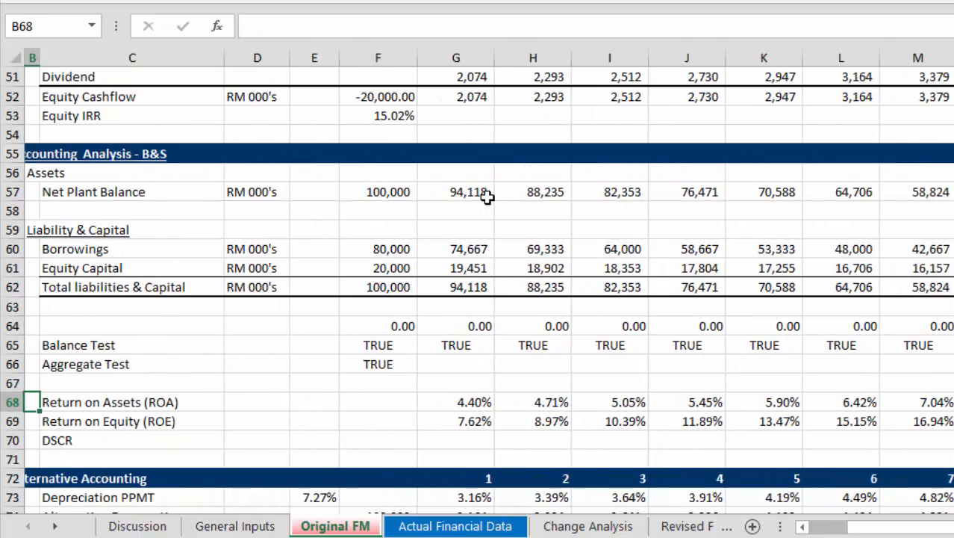
key(Right)
key(Right)
key(Right)
key(Right)
key(Right)
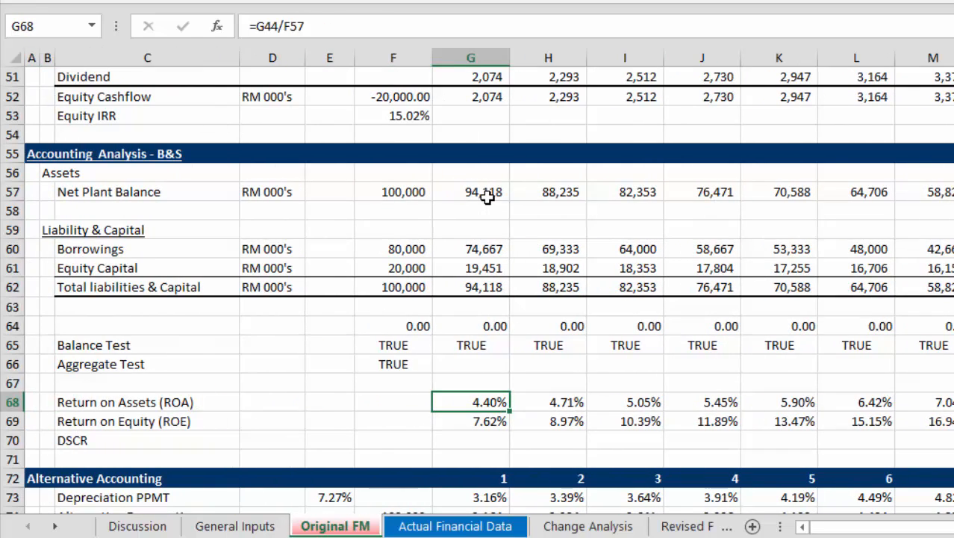
Compare with the equity cashflow row and examine the Return on Equity (ROE) row across the project years.
key(Up)
key(Up)
key(Up)
key(Up)
key(Up)
key(Up)
key(Up)
key(Up)
key(Up)
key(Up)
key(Up)
key(Up)
key(Up)
key(Up)
key(Up)
key(Up)
key(Up)
key(Down)
key(Down)
key(Down)
key(Down)
key(Down)
key(Down)
key(Down)
key(Down)
key(Down)
key(Down)
key(Down)
key(Down)
key(Down)
key(Down)
key(Down)
key(Down)
key(Down)
key(Down)
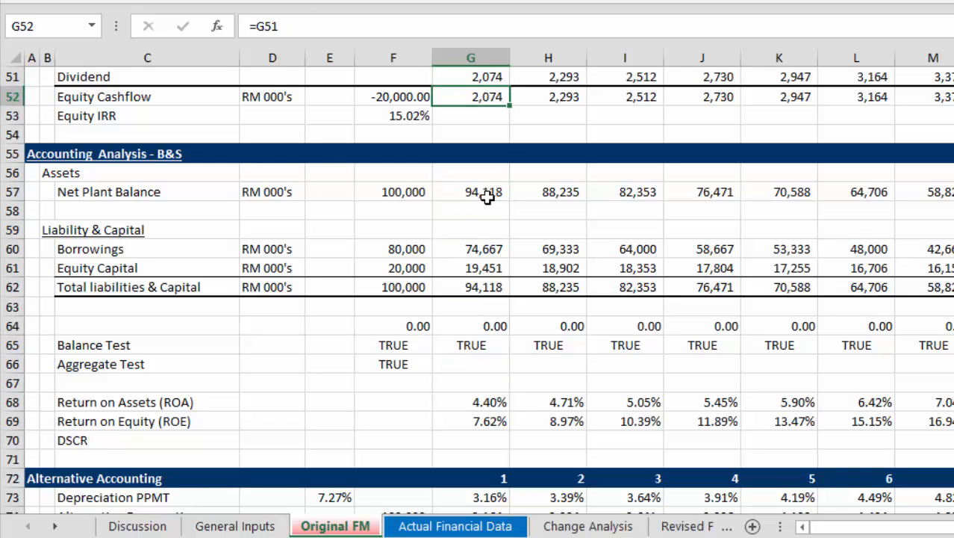
key(Right)
key(Right)
key(Right)
key(Right)
key(Right)
key(Right)
key(Right)
key(Right)
key(Right)
key(Right)
key(Right)
key(Right)
key(Right)
key(Right)
key(Right)
key(Right)
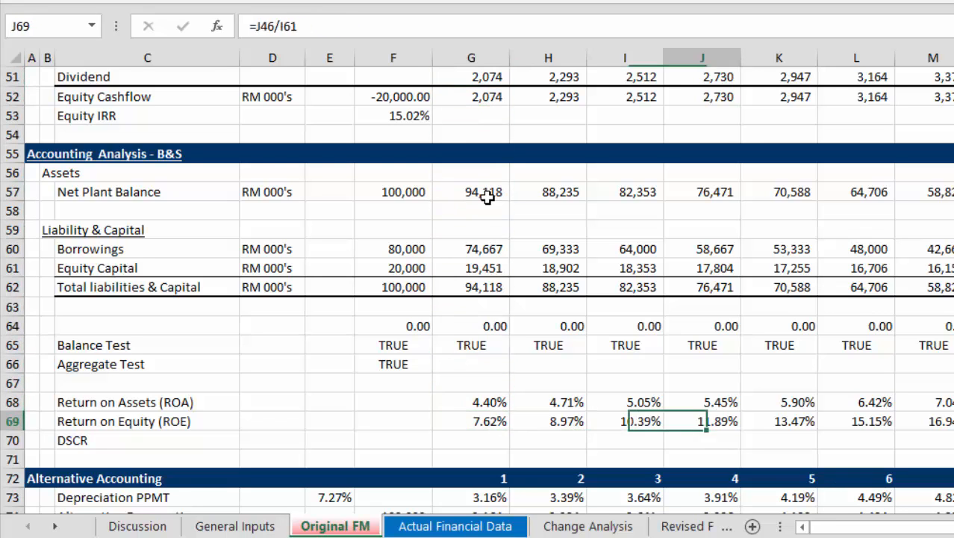
key(Left)
key(Left)
key(Left)
key(Left)
key(Left)
key(Left)
key(Left)
key(Left)
key(Left)
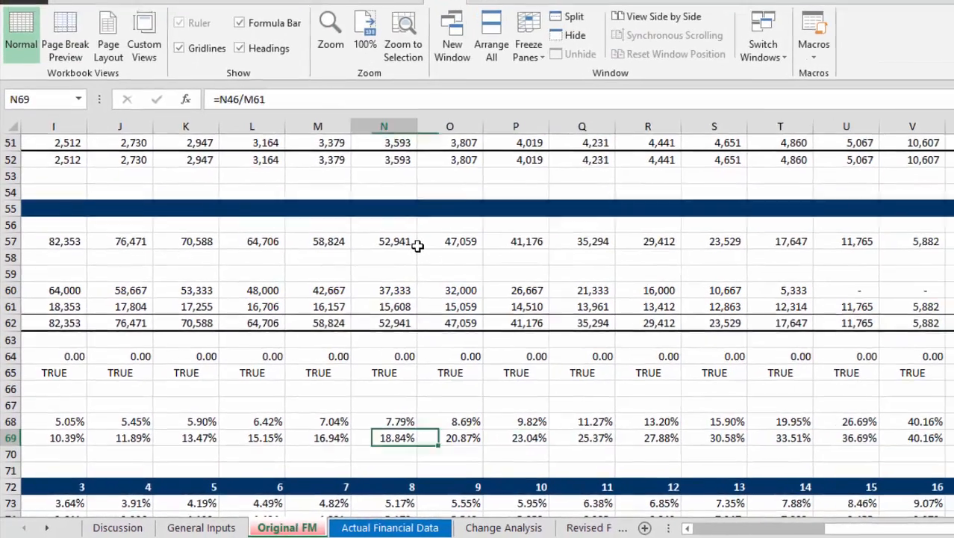
Go back to the row labels and check the Equity IRR beneath the equity cashflow.
key(Home)
key(Up)
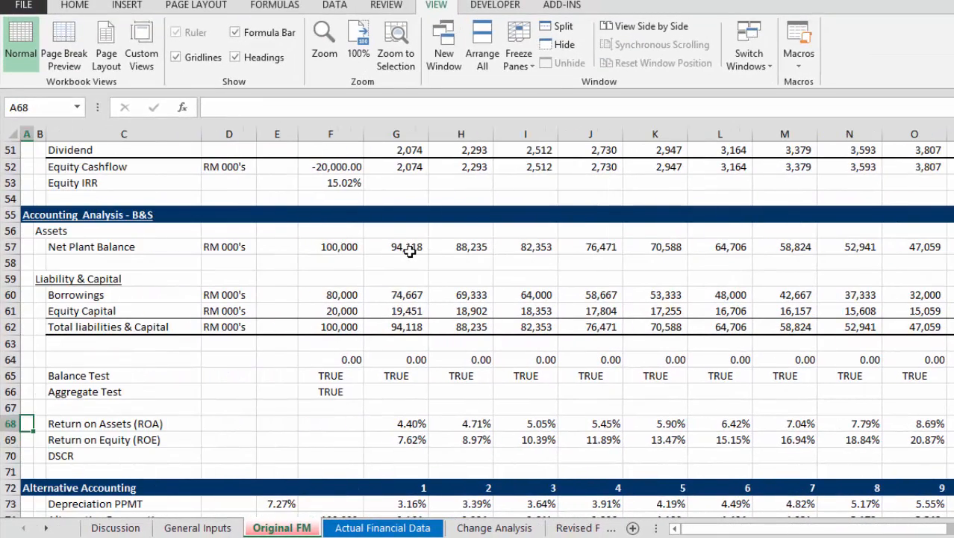
key(Up)
key(Up)
key(Up)
key(Up)
key(Up)
key(Up)
key(Up)
key(Up)
key(Up)
key(Up)
key(Up)
key(Up)
key(Up)
key(Up)
key(Up)
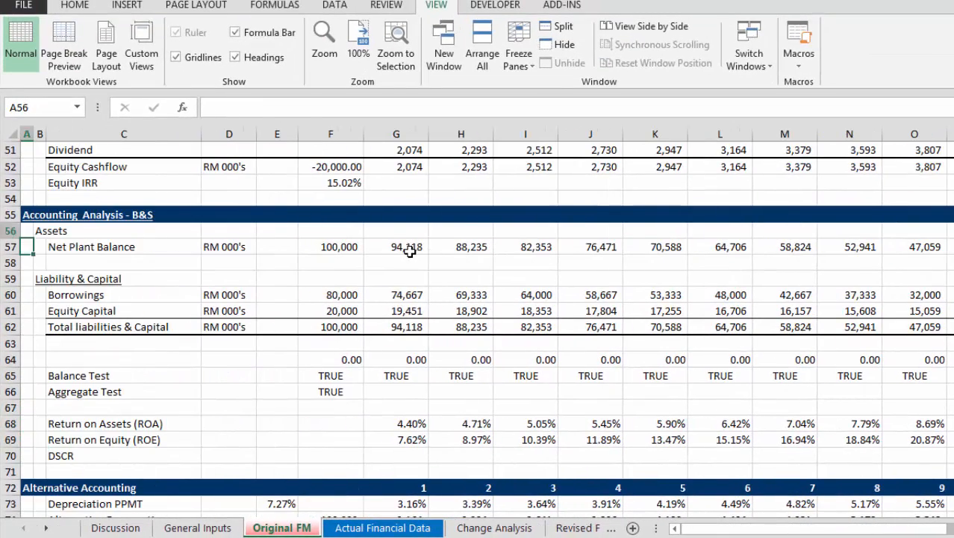
key(Right)
key(Right)
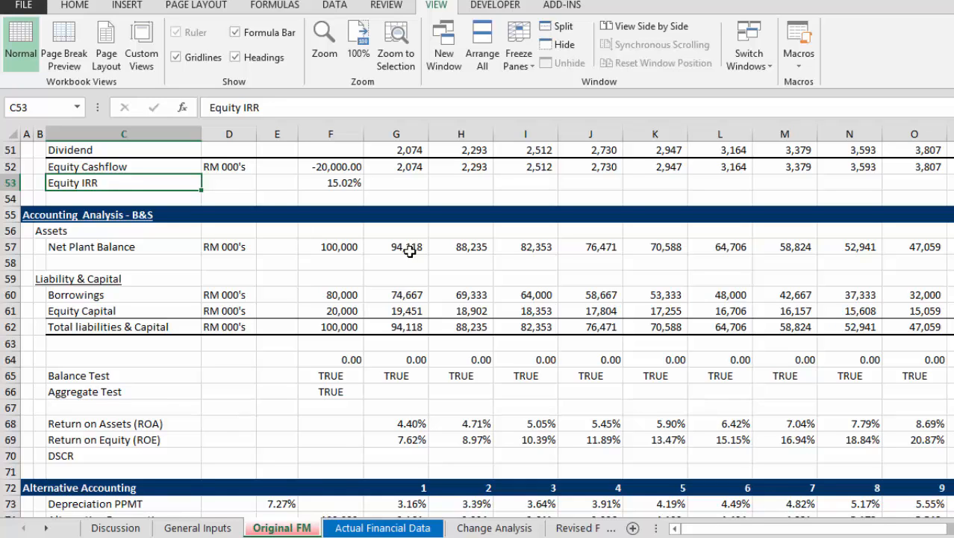
Review the Alternative Accounting section, from Depreciation PPMT through Return on Capital to Economic Depreciation.
key(Down)
key(Down)
key(Down)
key(Down)
key(Down)
key(Down)
key(Down)
key(Down)
key(Down)
key(Down)
key(Down)
key(Down)
key(Down)
key(Down)
key(Down)
key(Down)
key(Down)
key(Down)
key(Down)
key(Down)
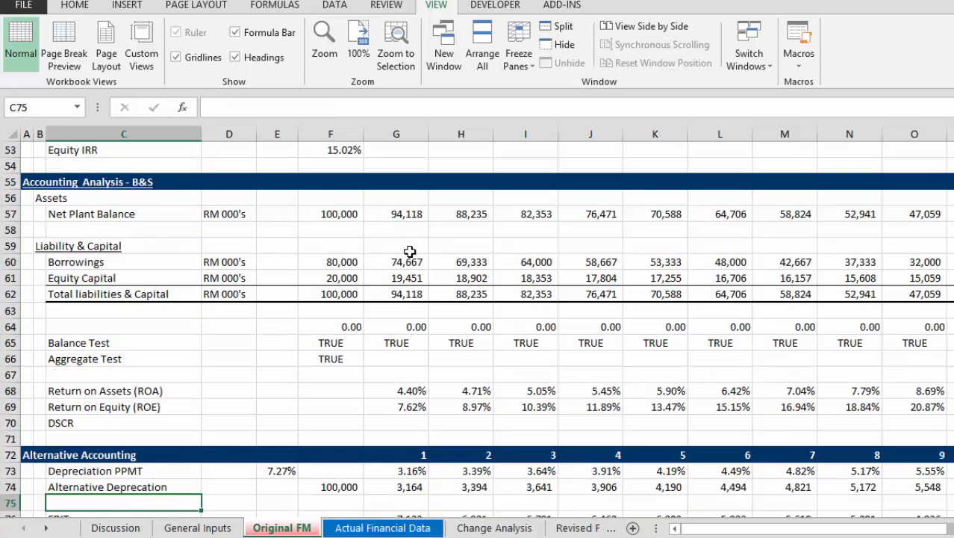
key(Down)
key(Down)
key(Down)
key(Down)
key(Down)
key(Down)
key(Down)
key(Down)
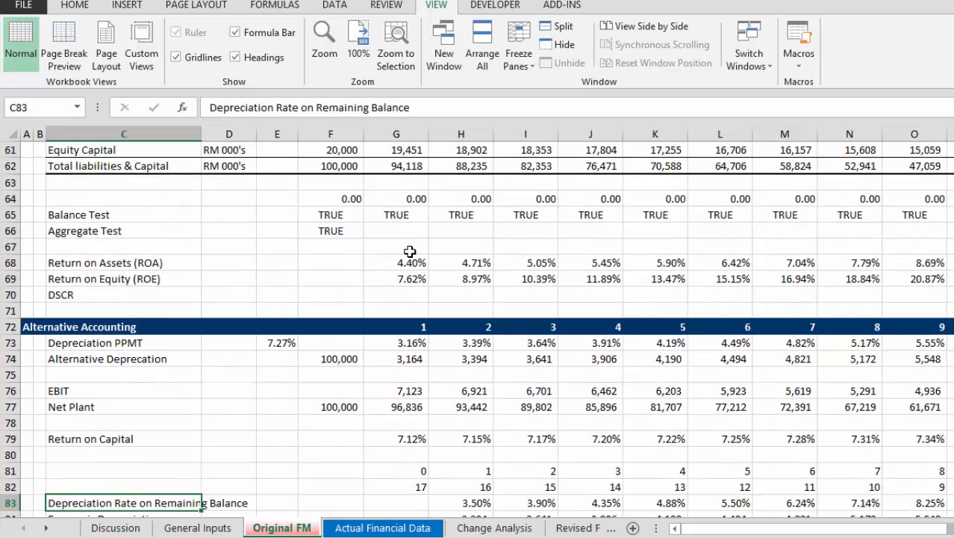
key(Down)
key(Down)
key(Down)
key(Down)
key(Down)
key(Down)
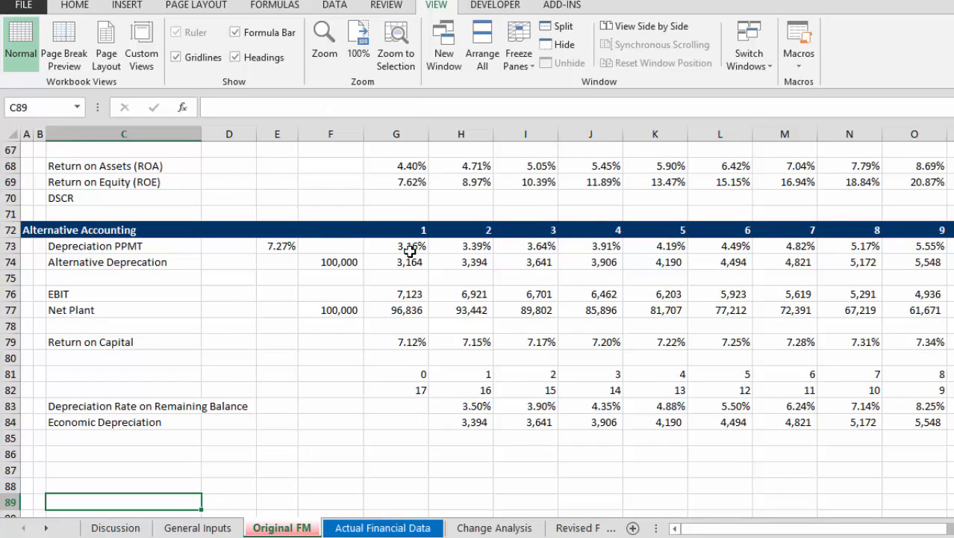
key(Up)
key(Up)
key(Up)
key(Up)
key(Up)
key(Up)
key(Up)
key(Up)
key(Up)
key(Up)
key(Up)
key(Up)
key(Up)
key(Up)
key(Up)
key(Up)
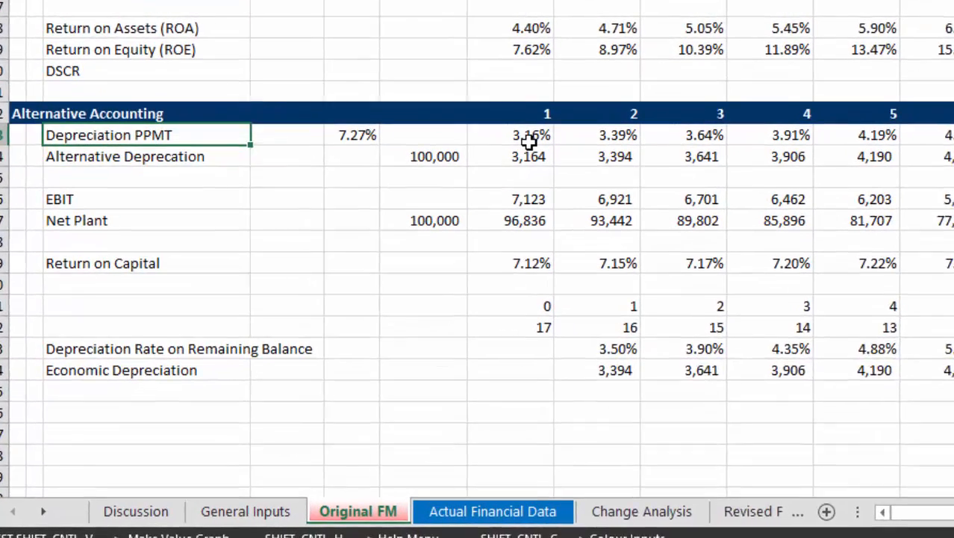
Examine the Depreciation PPMT row across the project years in the Alternative Accounting section.
key(Right)
key(Right)
key(Right)
key(Right)
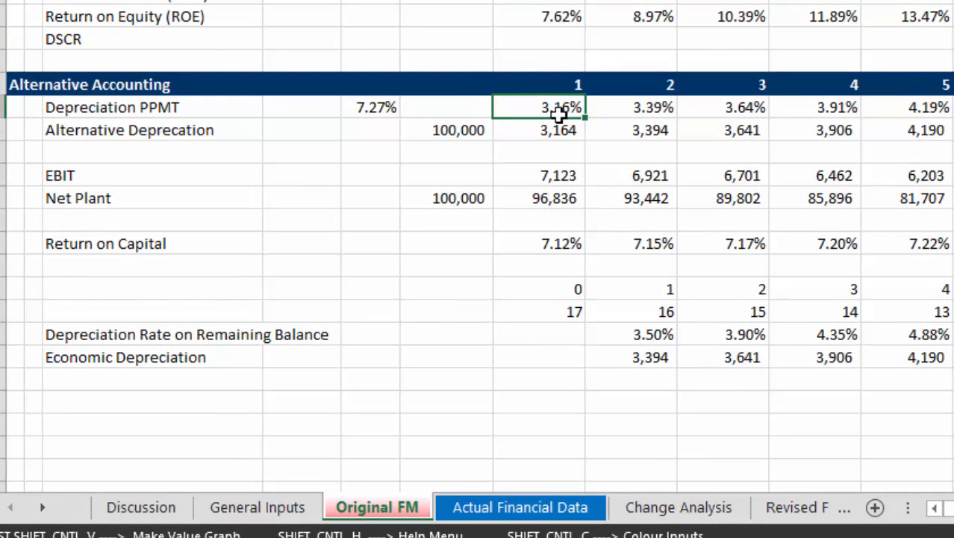
key(Down)
key(Up)
key(Right)
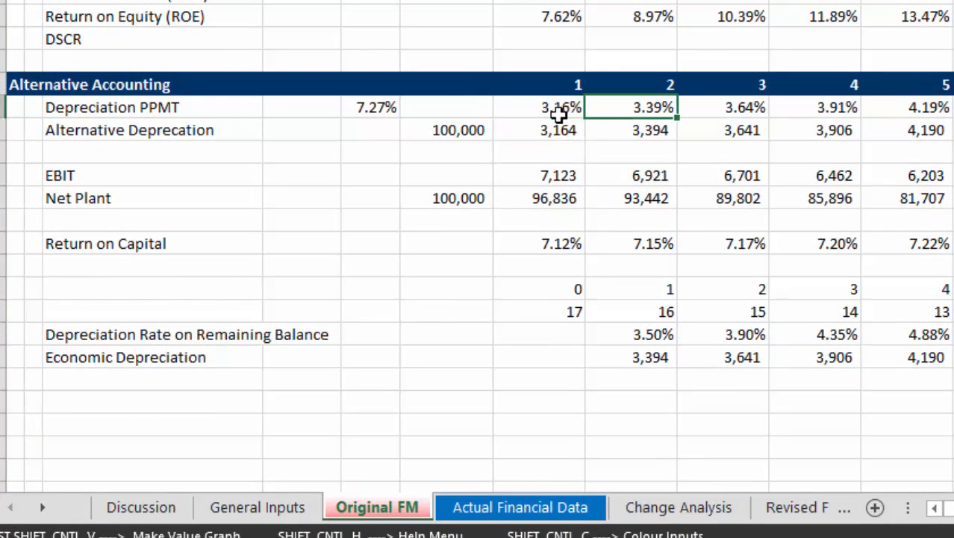
key(ctrl+Right)
key(Right)
key(Right)
key(Right)
key(Right)
key(Right)
key(Right)
key(Right)
key(Left)
key(Left)
key(Left)
key(Left)
key(Left)
key(Left)
key(Left)
key(Left)
key(Left)
key(Left)
key(Left)
key(Left)
key(Left)
key(Left)
key(Left)
key(Left)
key(Left)
key(Left)
key(Left)
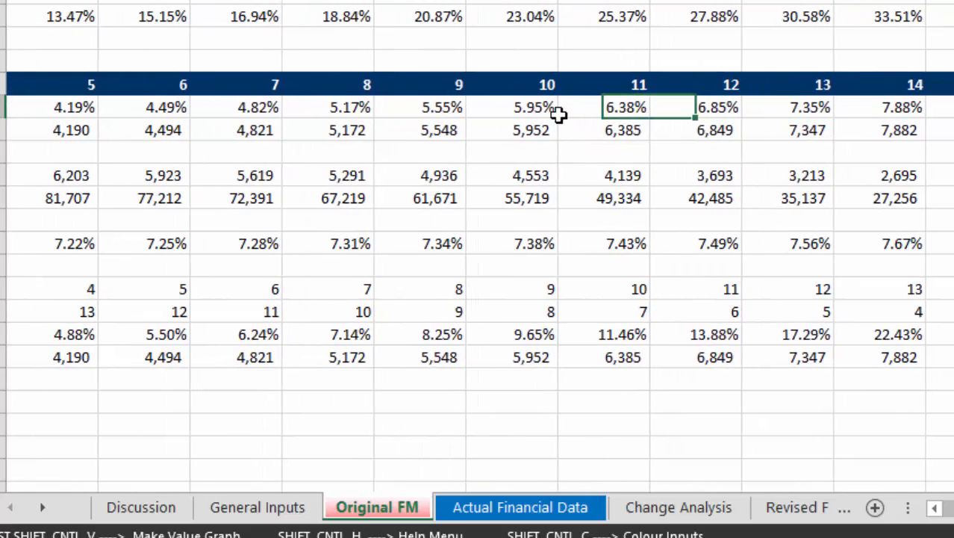
key(Left)
key(Left)
key(Left)
key(Left)
key(Up)
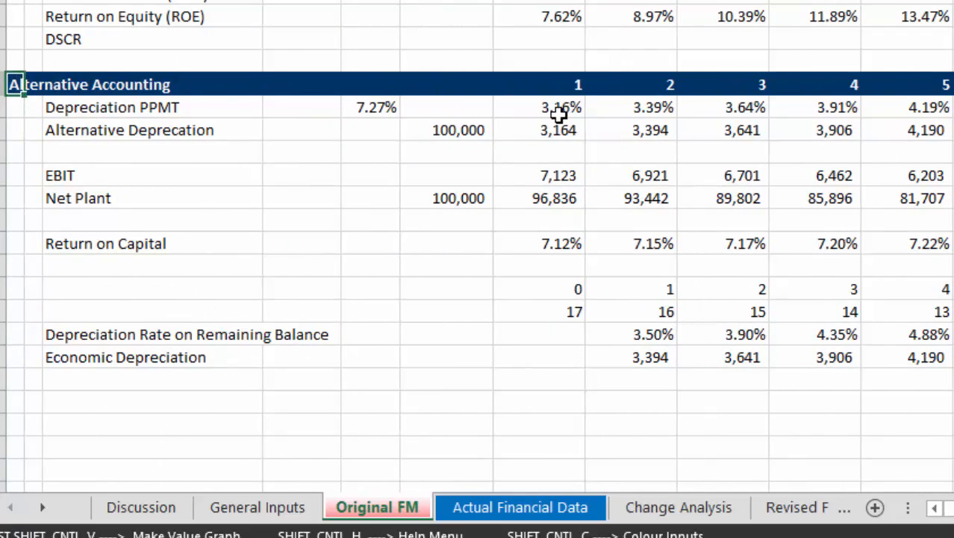
Look back up through the cashflow statement, profit and loss and debt schedule to the project cash flow and its EBITDA.
key(Up)
key(Up)
key(Up)
key(Up)
key(Up)
key(Up)
key(Up)
key(Up)
key(Up)
key(Up)
key(Up)
key(Up)
key(Up)
key(Up)
key(Up)
key(Up)
key(Up)
key(Up)
key(Up)
key(Up)
key(Up)
key(Up)
key(Up)
key(Up)
key(Up)
key(Up)
key(Up)
key(Up)
key(Up)
key(Up)
key(Up)
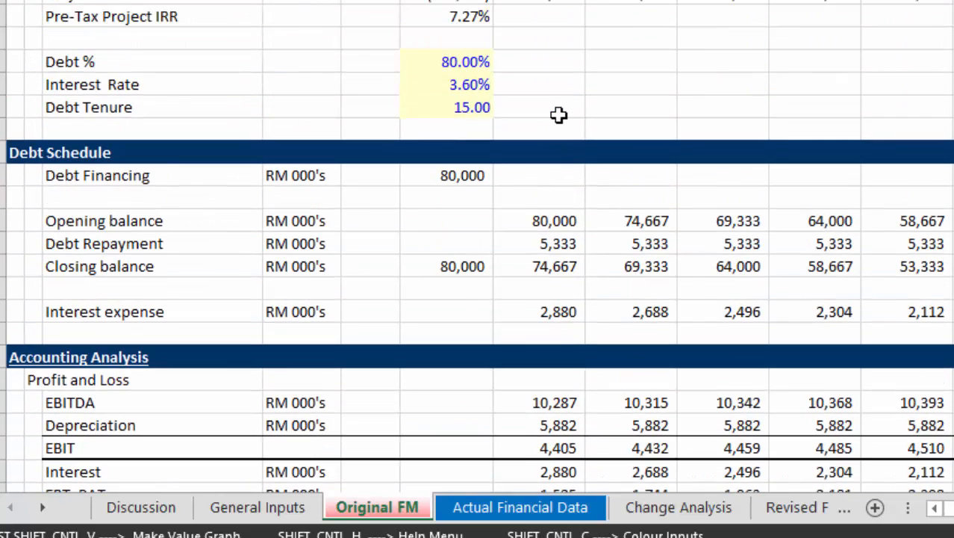
key(Down)
key(Down)
key(Down)
key(Down)
key(Down)
key(Down)
key(Down)
key(Down)
key(Down)
key(Down)
key(Down)
key(Down)
key(Down)
key(Down)
key(Down)
key(Down)
key(Down)
key(Down)
key(Down)
key(Down)
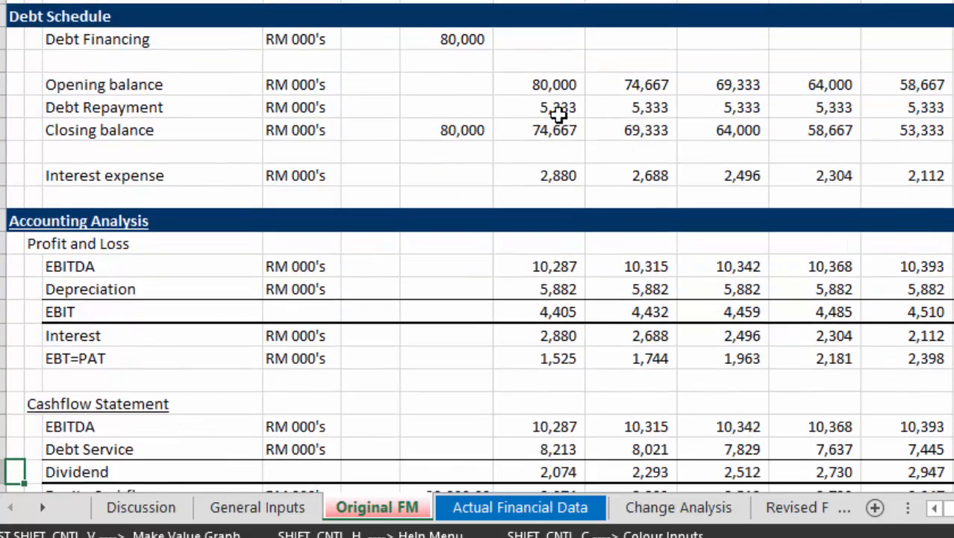
key(Up)
key(Up)
key(Up)
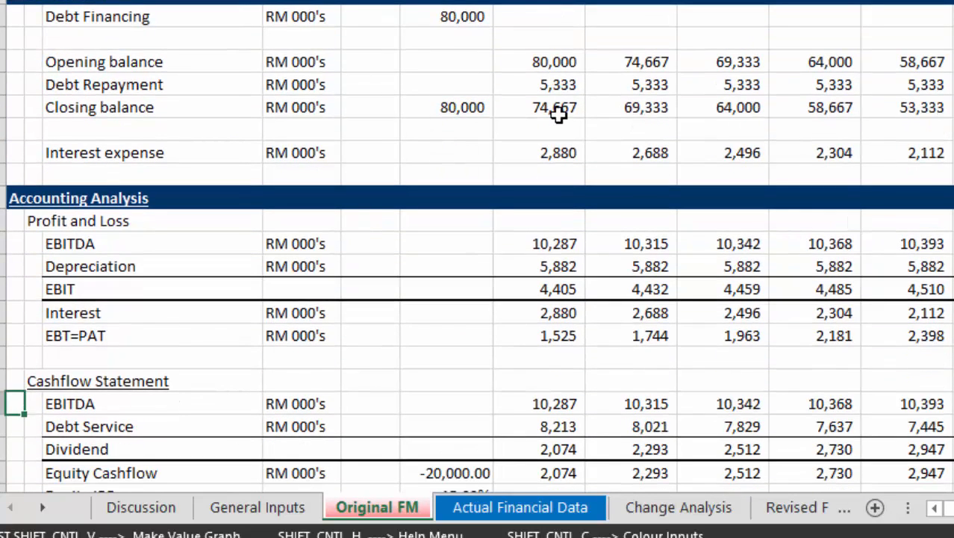
key(Down)
key(Up)
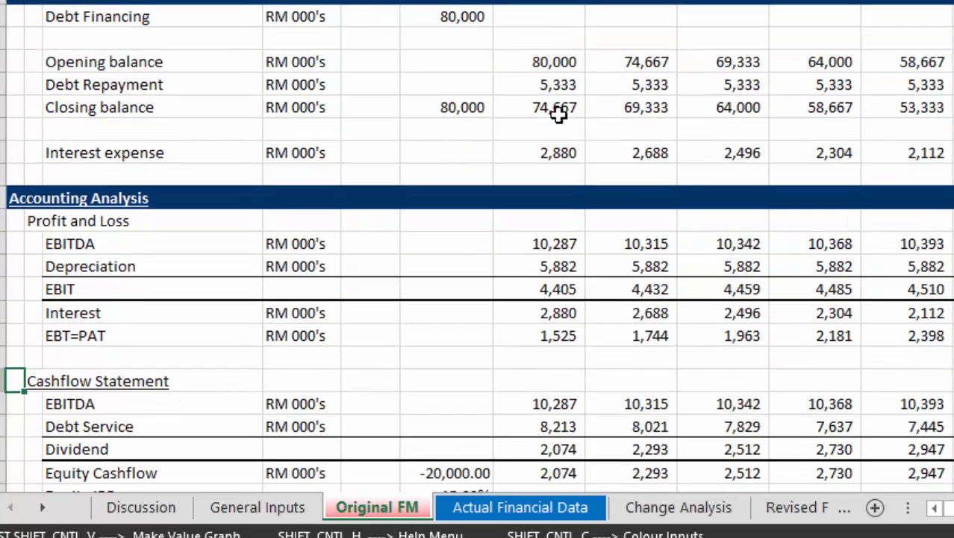
key(Up)
key(Up)
key(Up)
key(Up)
key(Up)
key(Up)
key(Up)
key(Up)
key(Up)
key(Up)
key(Up)
key(Up)
key(Up)
key(Up)
key(Up)
key(Up)
key(Up)
key(Up)
scroll(559, 115, up, 6)
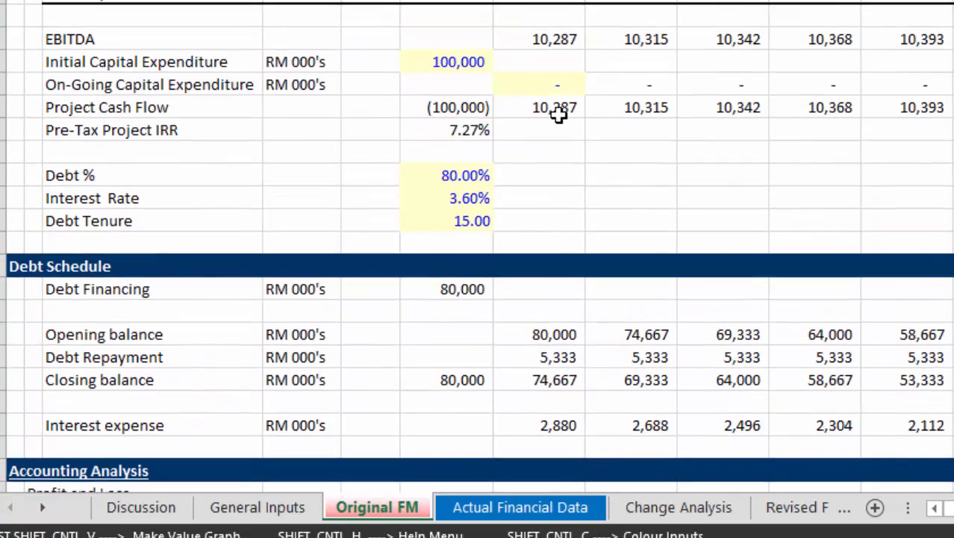
Link the second-year EBITDA to the first year with =G21 and copy the formula across the remaining years.
key(Down)
key(Down)
key(Down)
key(Down)
key(Down)
key(Down)
key(Down)
key(Down)
key(Down)
key(Down)
key(Down)
key(Down)
key(Down)
key(Down)
key(Down)
key(Down)
key(Down)
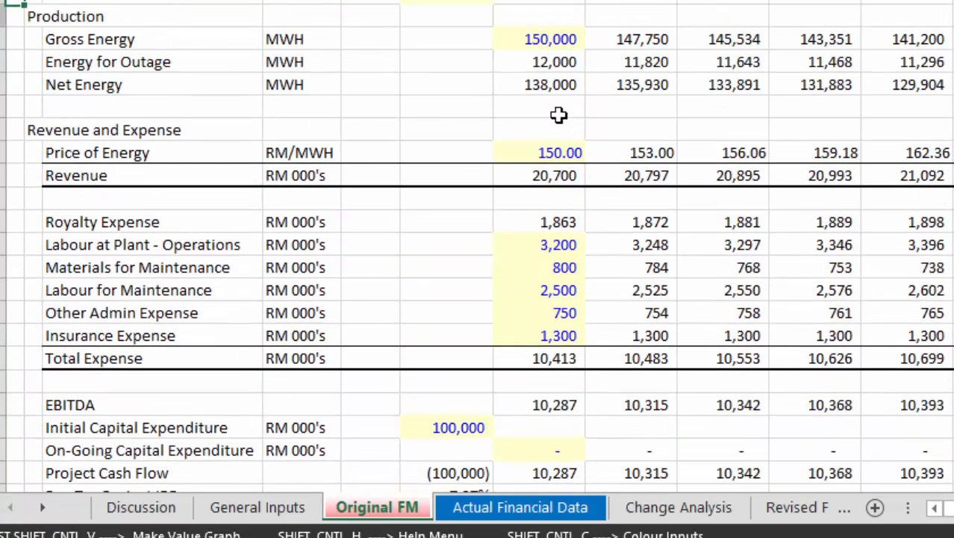
key(Right)
key(Right)
key(Right)
key(Right)
key(Right)
key(Right)
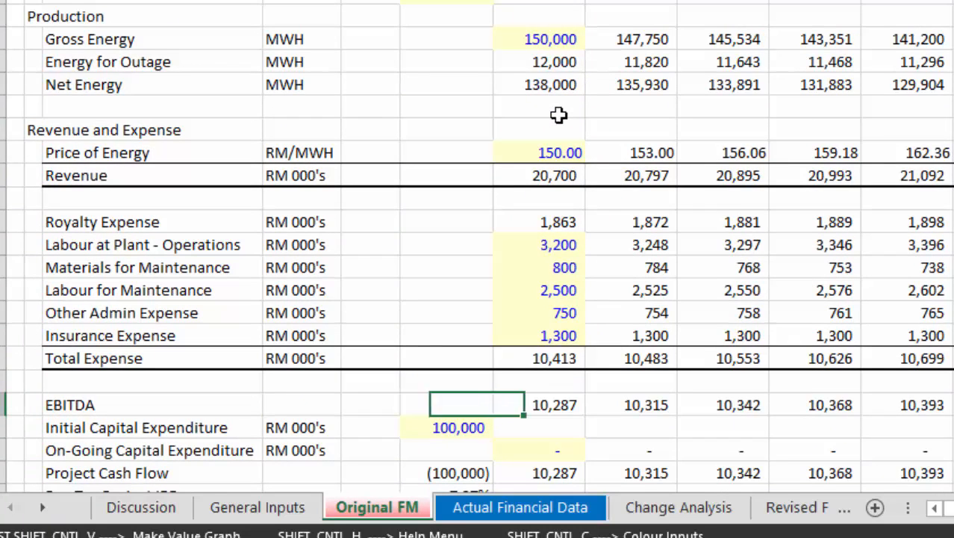
text(=)
key(Left)
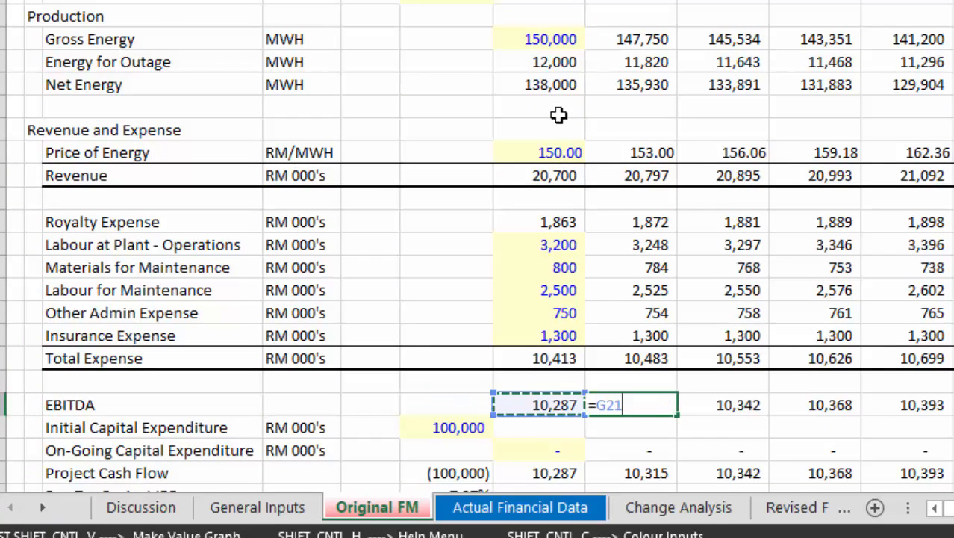
key(Return)
key(Up)
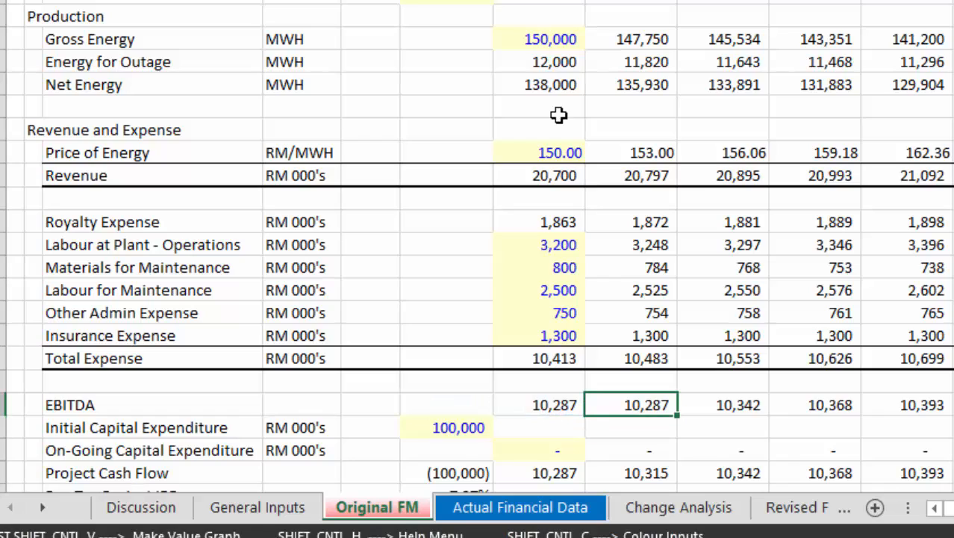
key(ctrl+shift+r)
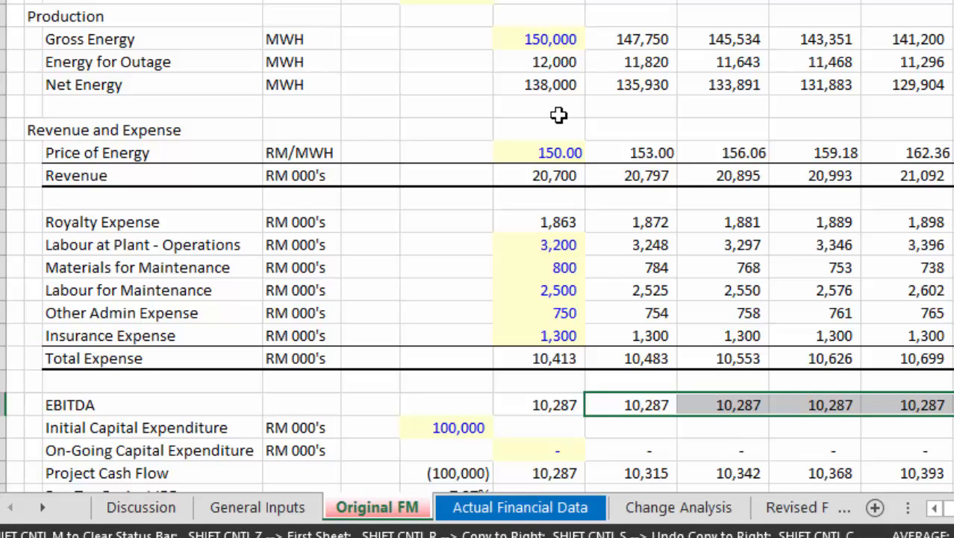
key(Left)
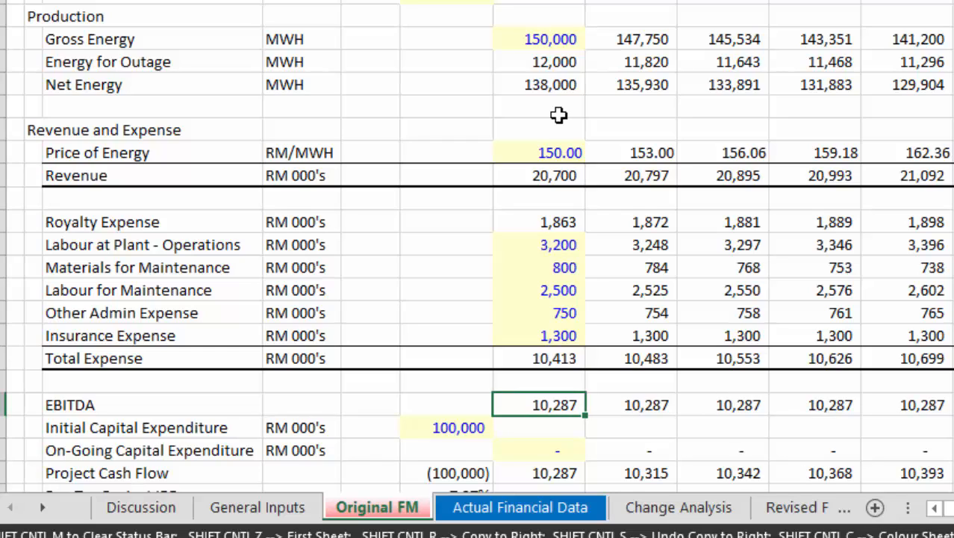
Look through the model down to the EBIT, Net Plant and Return on Capital rows of Alternative Accounting.
key(Left)
key(Right)
key(Page_Down)
key(Page_Down)
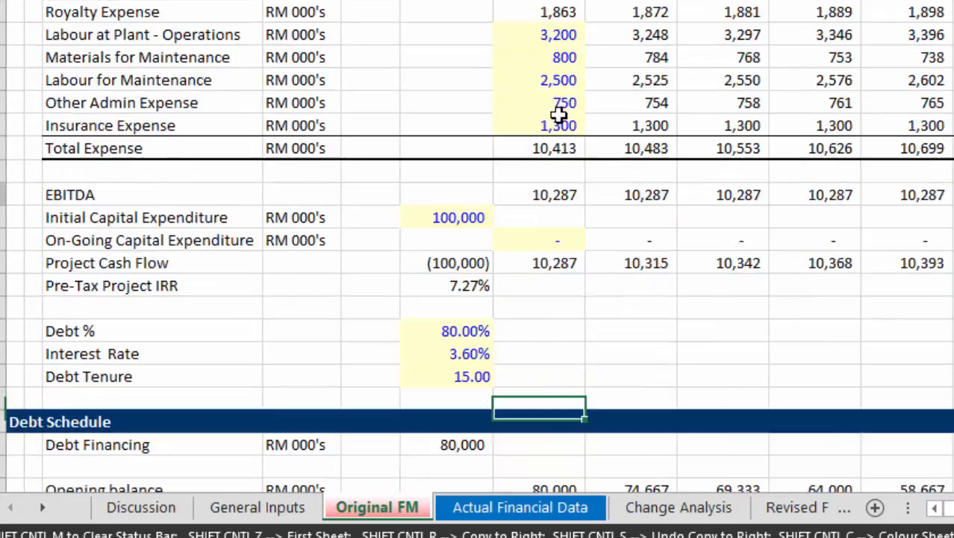
key(Page_Down)
key(Page_Down)
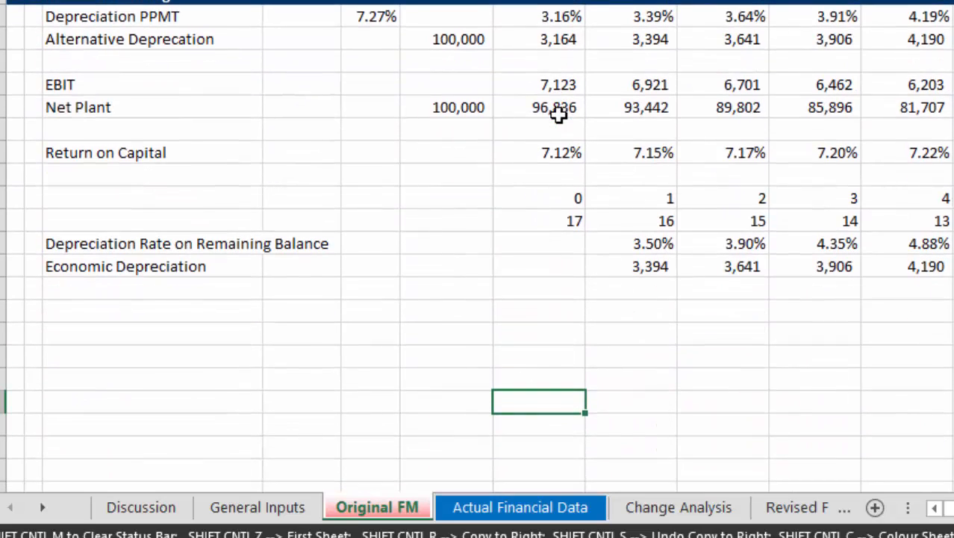
key(Up)
key(Up)
key(Up)
key(Up)
key(Up)
key(Up)
key(Up)
key(Up)
key(Up)
key(Up)
key(Up)
key(Up)
key(Up)
key(Up)
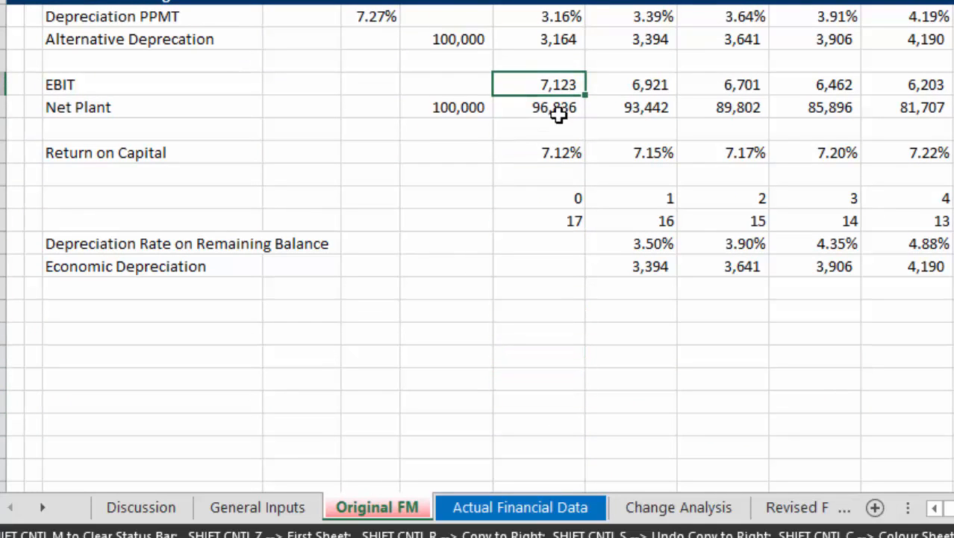
Review the debt schedule, profit and loss, cashflow statement and balance sheet rows after the EBITDA change.
key(Page_Up)
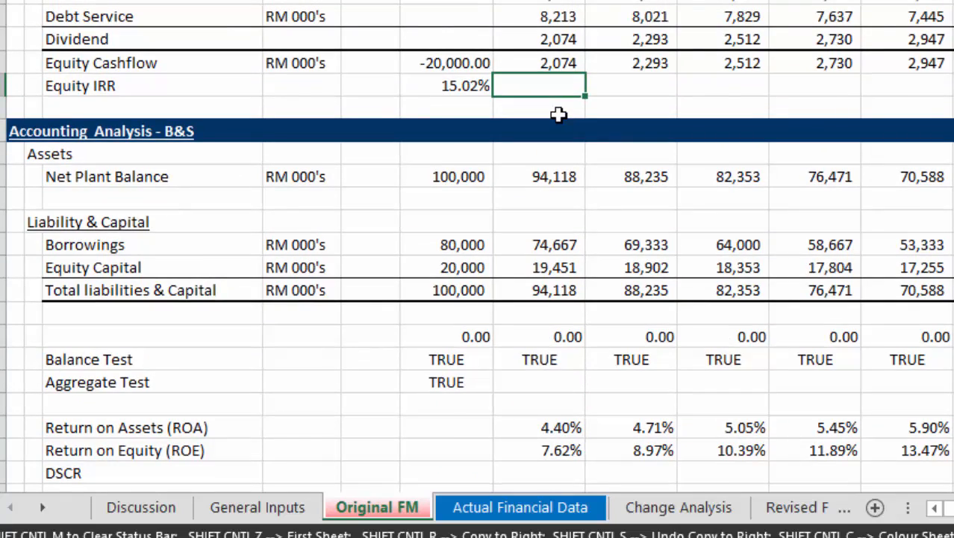
key(Page_Up)
key(Down)
key(Down)
key(Down)
key(Down)
key(Down)
key(Down)
key(Down)
key(Down)
key(Down)
key(Down)
key(Down)
key(Down)
key(Down)
key(Down)
key(Down)
key(Down)
key(Down)
key(Down)
key(Down)
key(Down)
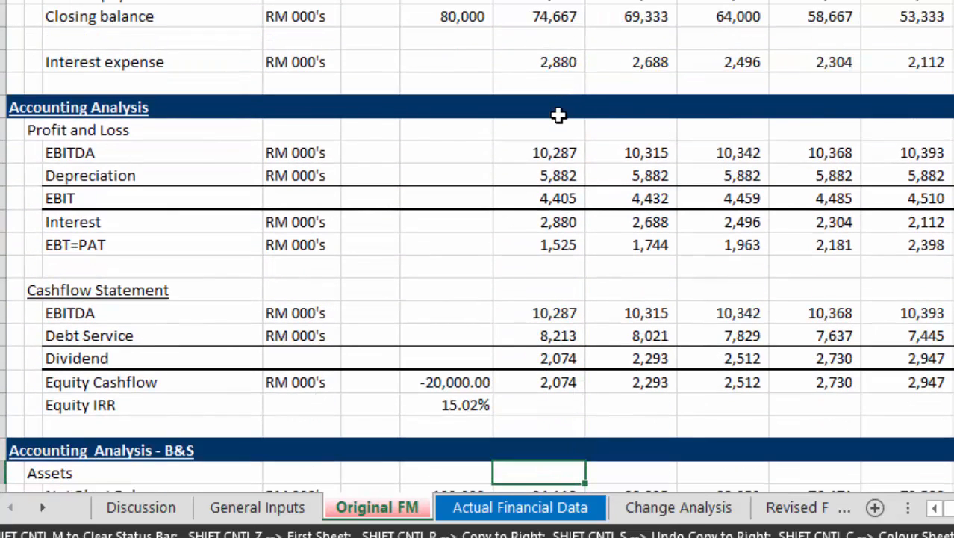
key(Down)
key(Down)
key(Down)
key(Down)
key(Down)
key(Down)
key(Down)
key(Down)
key(Down)
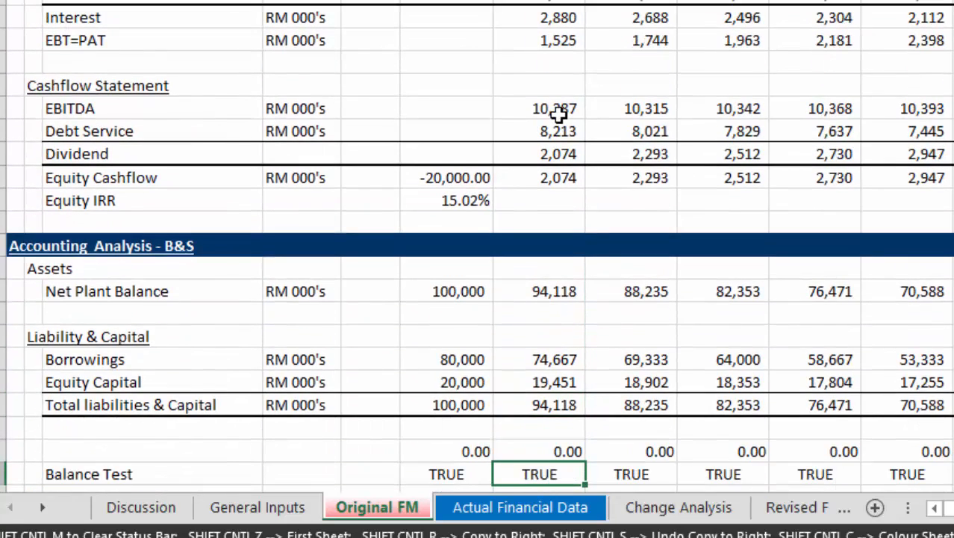
key(Down)
key(Up)
key(Up)
key(Up)
key(Up)
key(Up)
key(Up)
key(Up)
key(Up)
key(Up)
key(Up)
key(Up)
key(Up)
key(Up)
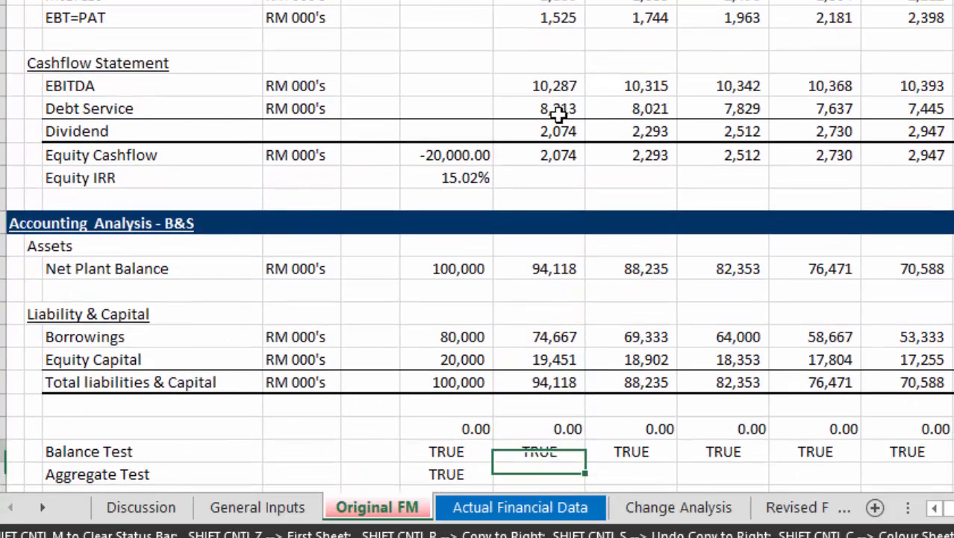
key(Up)
key(Up)
key(Up)
key(Up)
key(Up)
key(Up)
key(Up)
key(Up)
key(Up)
key(Up)
key(Up)
key(Up)
key(Up)
key(Up)
key(Up)
key(Up)
key(Up)
key(Up)
key(Up)
key(Up)
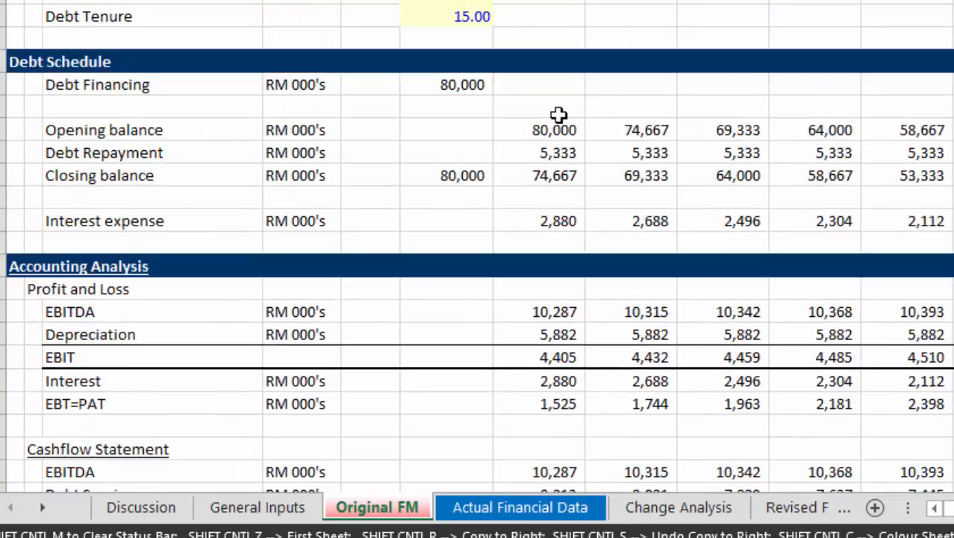
key(Down)
key(Down)
key(Down)
key(Down)
key(Down)
key(Down)
key(Down)
key(Down)
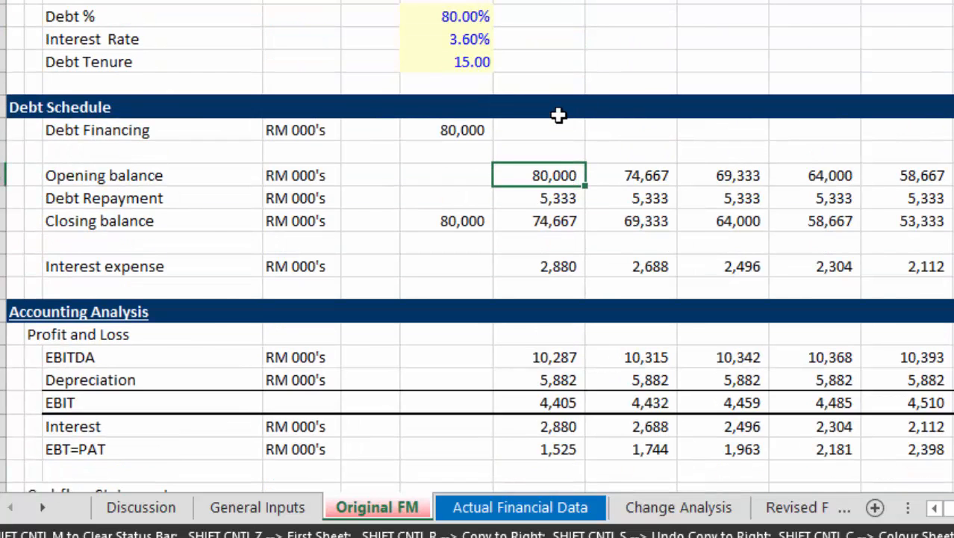
key(Down)
key(Down)
key(Down)
key(Down)
key(Down)
key(Down)
key(Down)
key(Down)
key(Down)
key(Down)
key(Down)
key(Down)
key(Down)
key(Down)
key(Down)
key(Down)
key(Down)
key(Down)
key(Down)
key(Down)
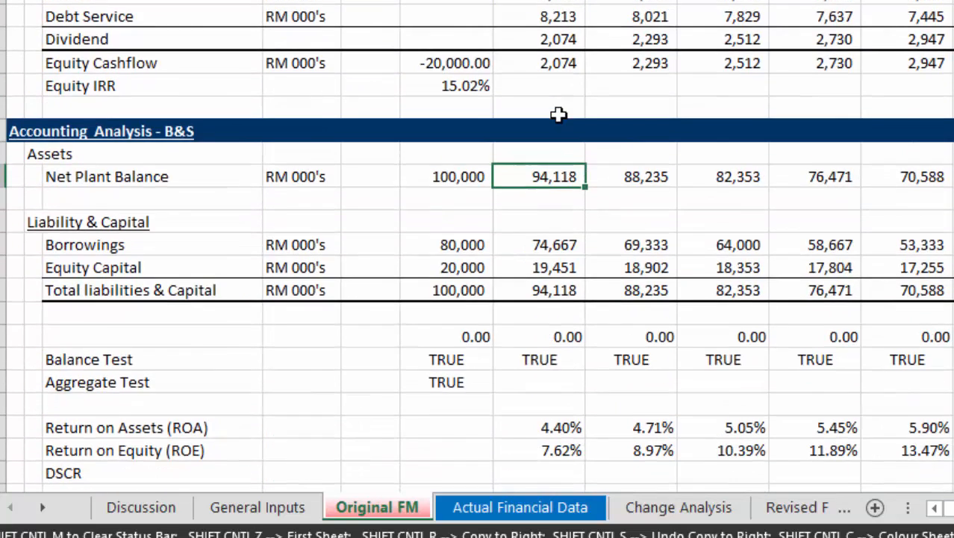
Examine Return on Capital across the project years and compare it with the pre-tax project IRR under the flat EBITDA.
key(Right)
key(Right)
key(Right)
key(Right)
key(Right)
key(Right)
key(Right)
key(Right)
key(Right)
key(Right)
key(Right)
key(Right)
key(Right)
key(Right)
key(Right)
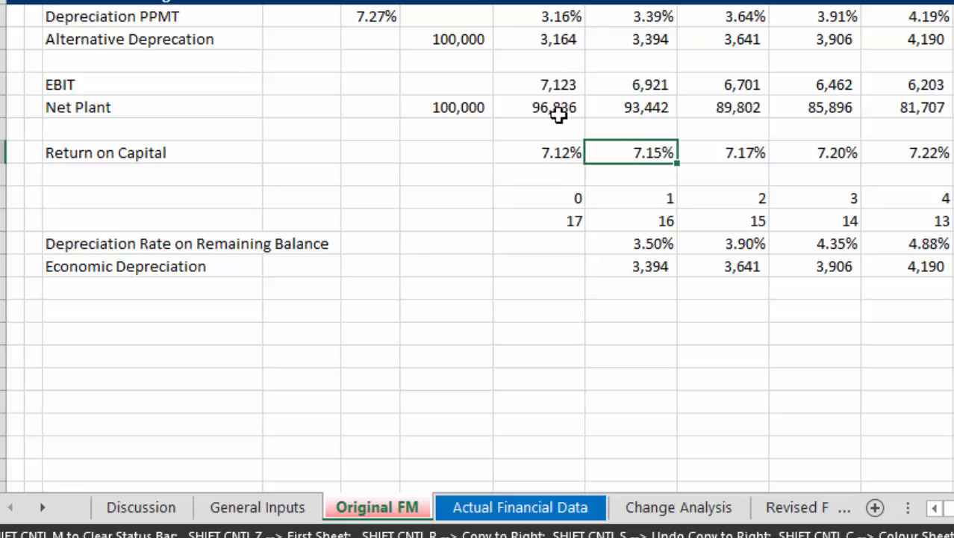
key(Right)
key(Right)
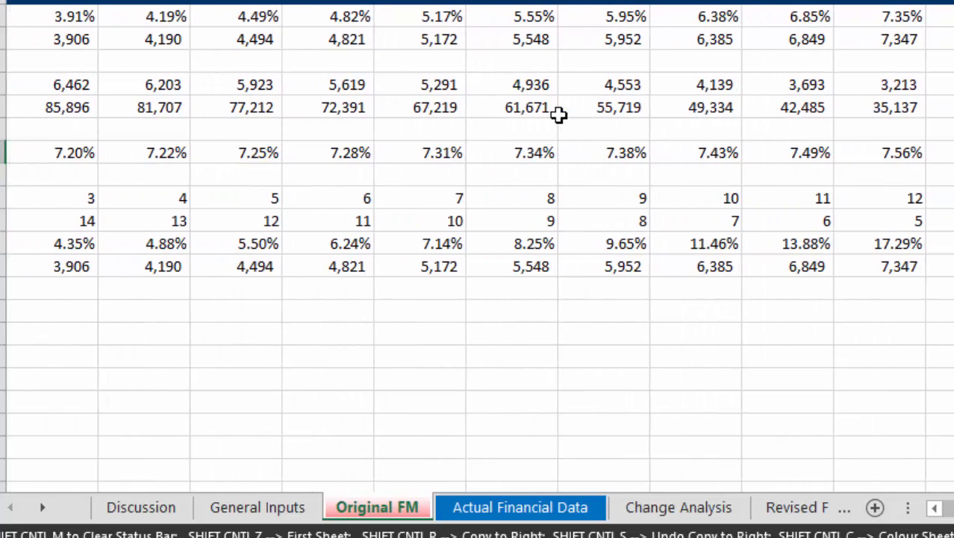
key(Home)
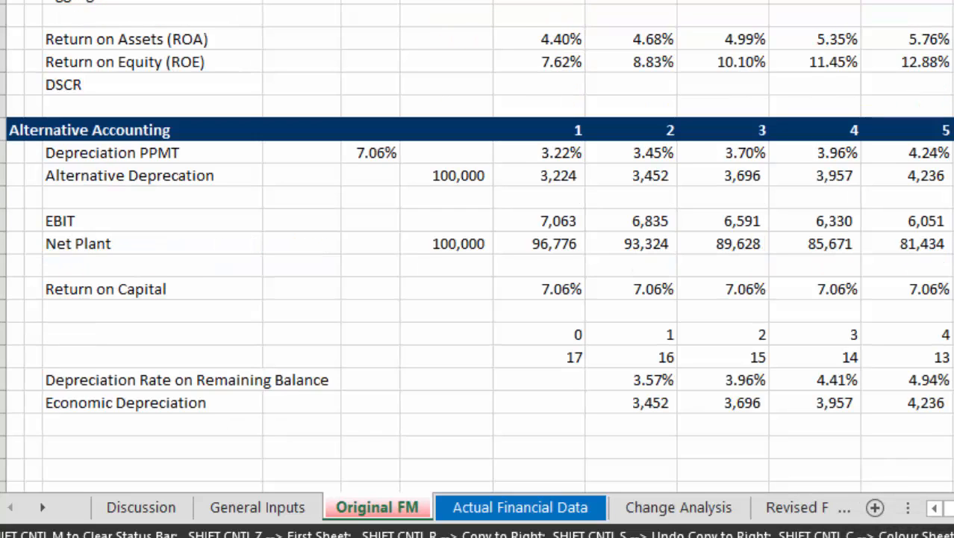
scroll(477, 246, up, 20)
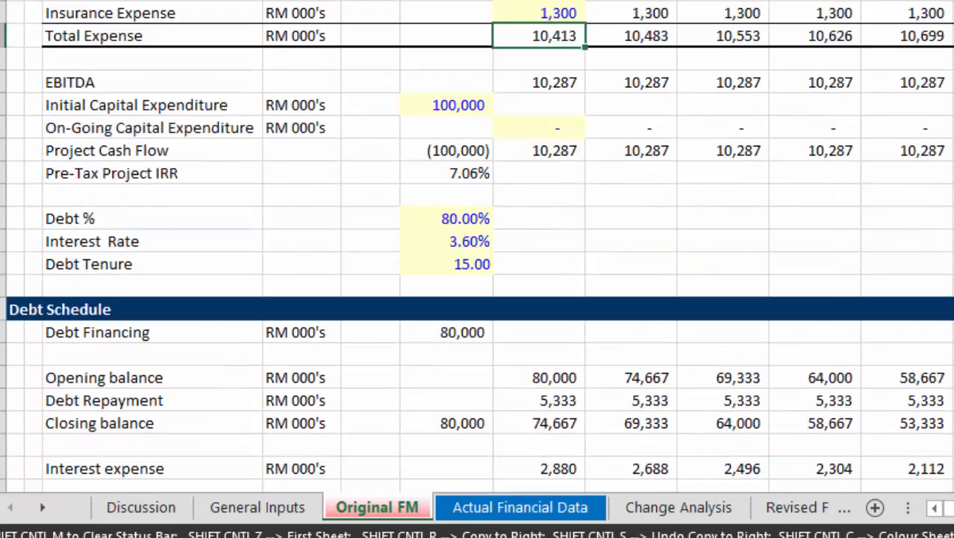
Review the EBITDA, capital expenditure, project cash flow and debt schedule rows on the Original FM sheet.
key(Down)
key(Down)
key(Down)
key(Down)
key(Down)
key(Down)
key(Down)
key(Down)
key(Down)
key(Down)
key(Down)
key(Down)
key(Down)
key(Down)
key(Down)
key(Down)
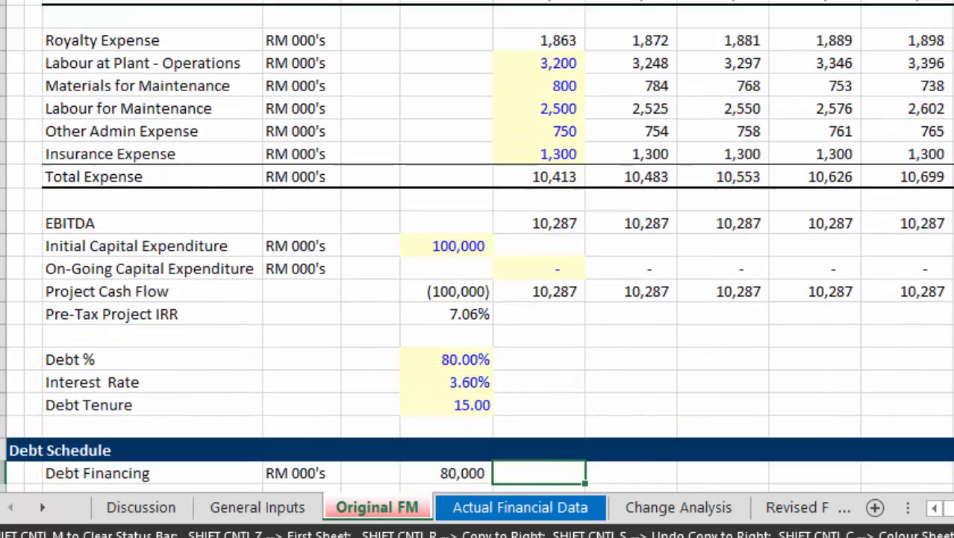
key(Up)
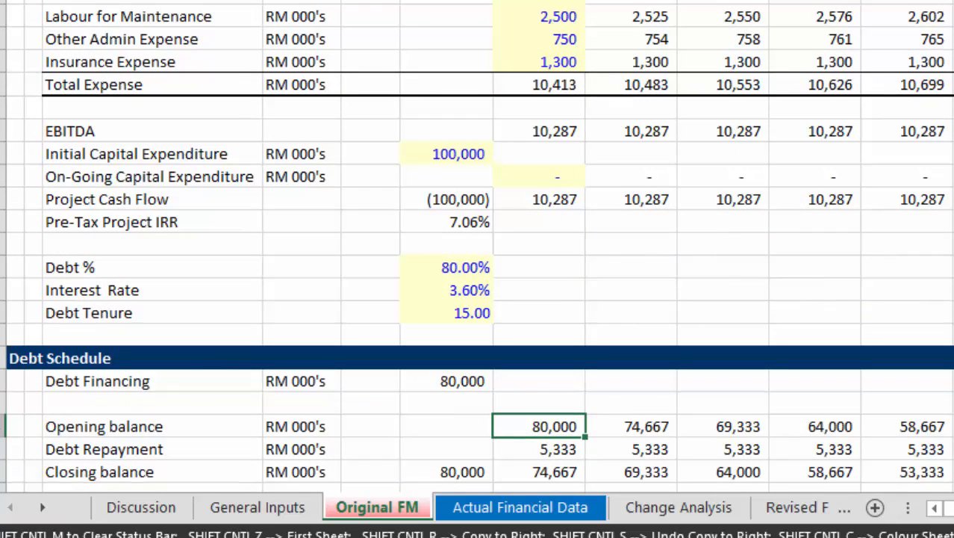
key(Down)
key(Up)
key(Up)
key(Up)
key(Up)
key(Up)
key(Up)
key(Up)
key(Up)
key(Up)
key(Up)
key(Up)
key(Up)
key(Up)
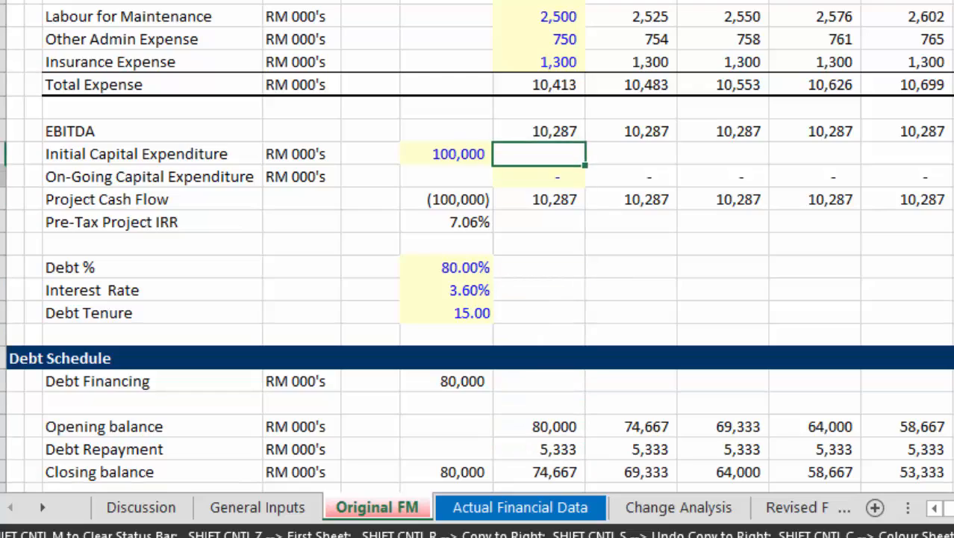
Add an outline border around the Pre-Tax Project IRR row, from its label to its value.
key(Down)
key(Down)
key(Left)
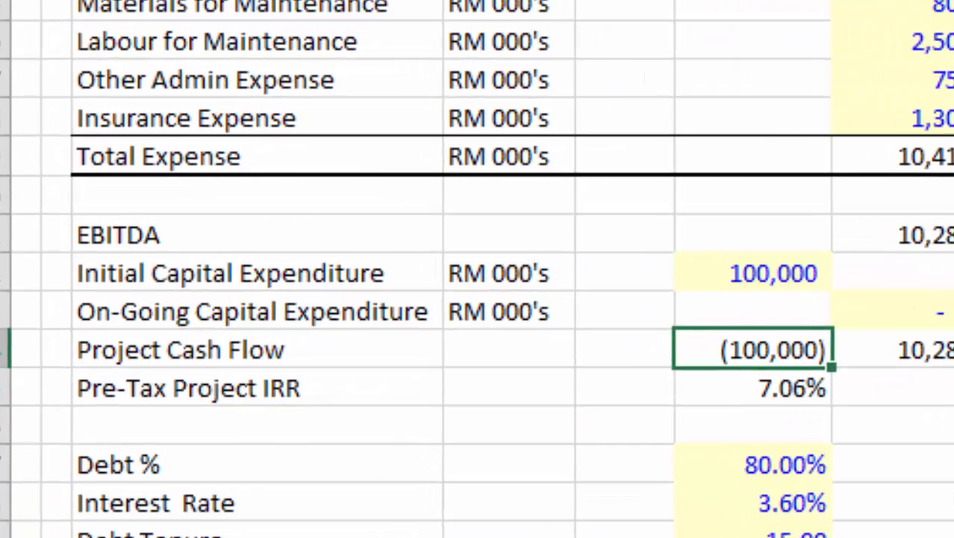
key(Left)
key(Down)
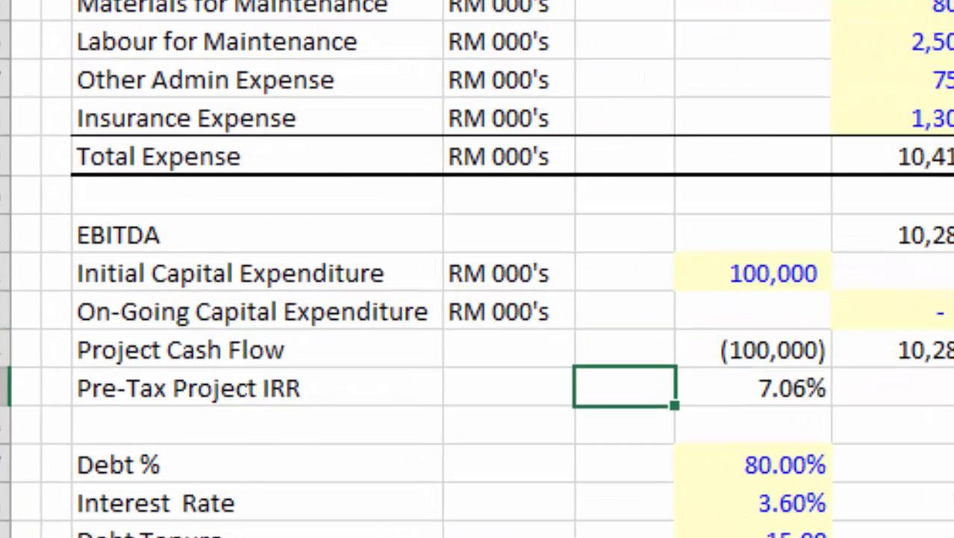
key(Left)
key(Left)
key(shift+Right)
key(shift+Right)
key(shift+Right)
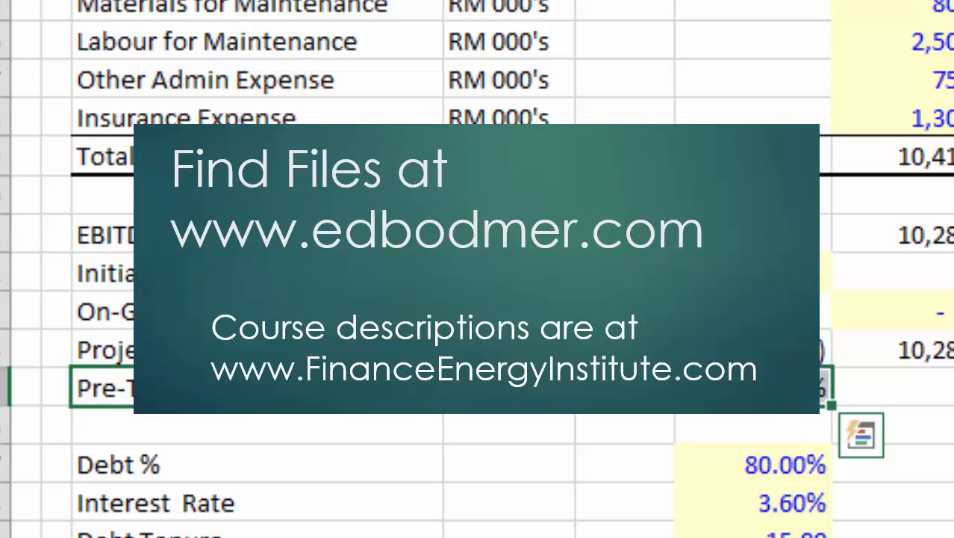
key(Down)
key(Down)
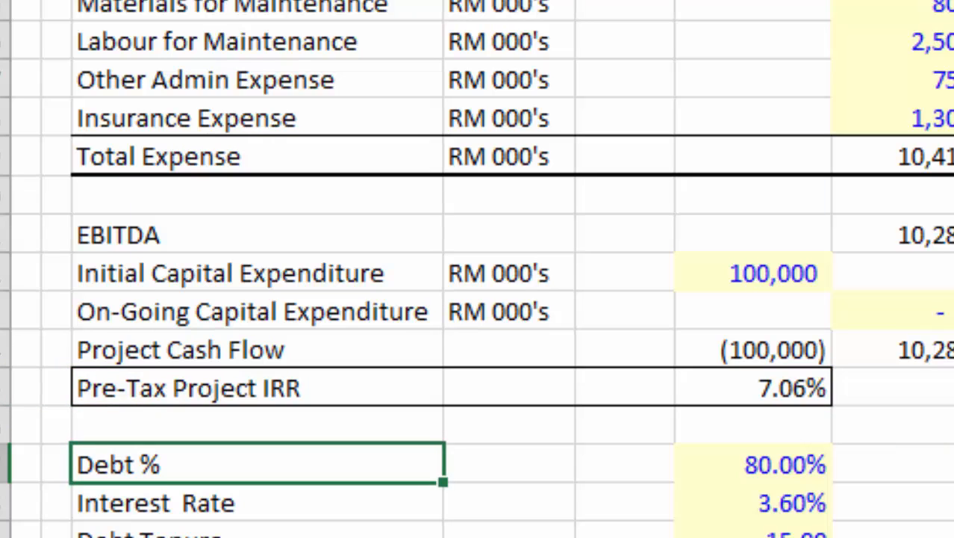
Inspect the first-year Alternative Depreciation formula in the Alternative Accounting section without changing it.
key(Right)
key(Right)
key(Right)
key(Right)
key(Down)
key(Down)
key(Down)
key(Down)
key(Down)
key(Down)
key(Down)
key(Down)
key(Down)
key(Down)
key(Down)
key(Down)
key(Down)
key(Down)
key(Down)
key(Down)
key(Down)
key(Down)
key(Down)
key(Down)
key(Down)
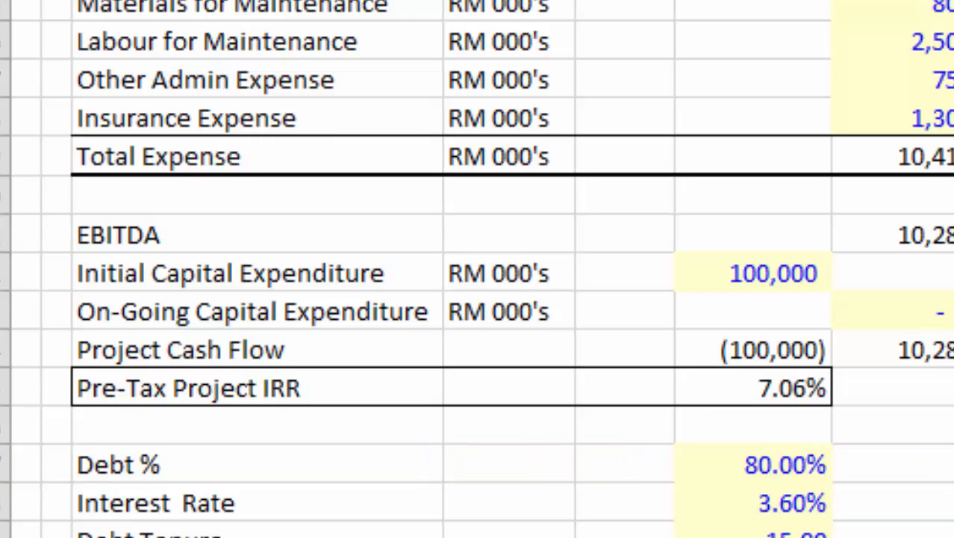
scroll(477, 268, down, 5)
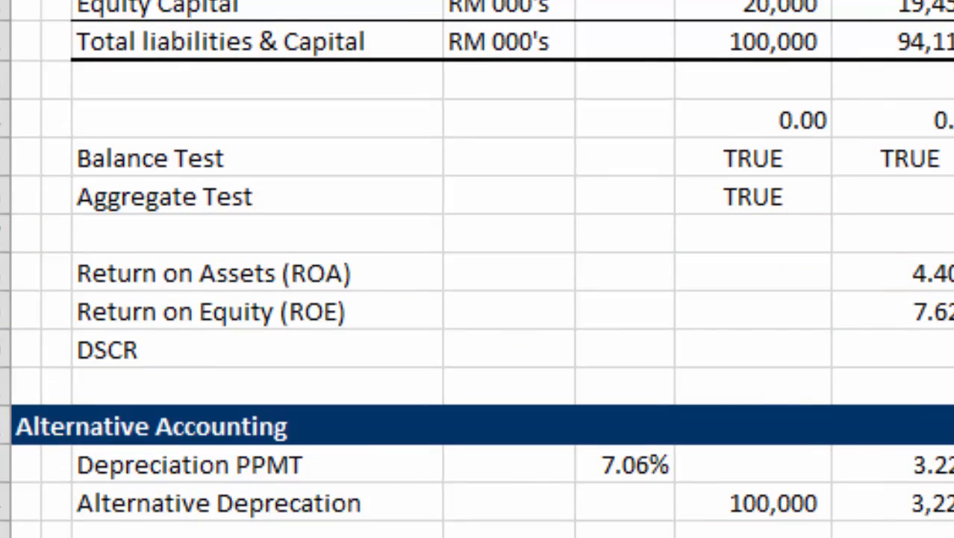
key(Up)
key(Up)
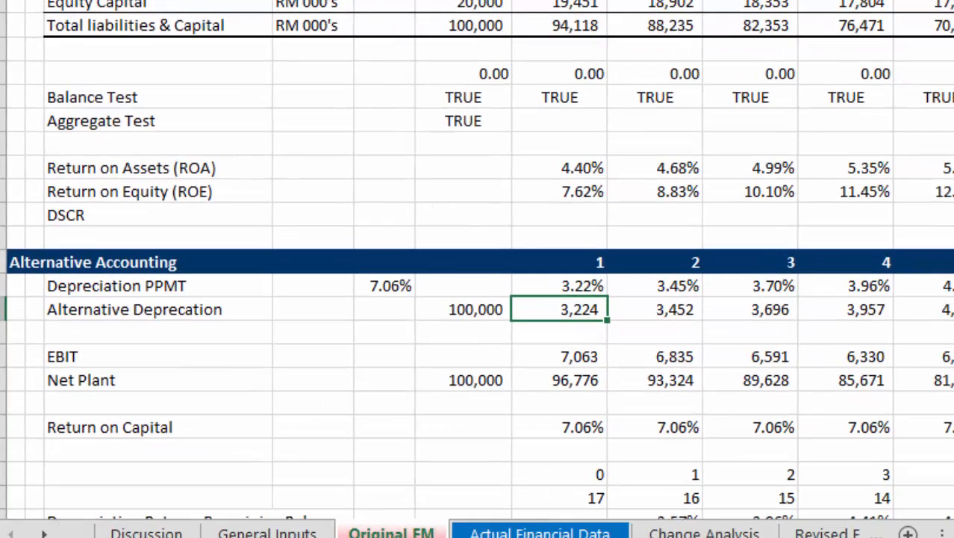
key(F2)
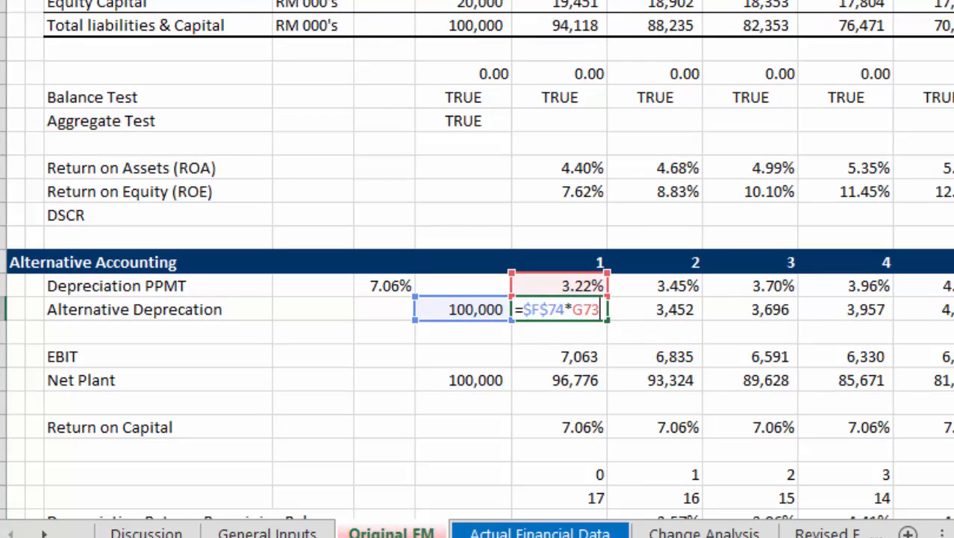
key(Escape)
Inspect the first-year Depreciation PPMT formula and undo the number format change made by confirming it.
key(Up)
key(F2)
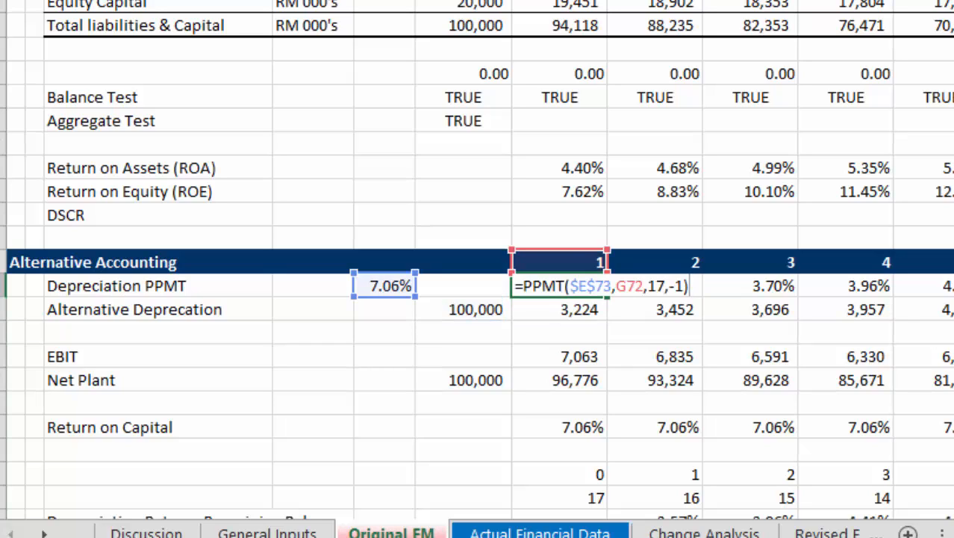
key(ctrl+Return)
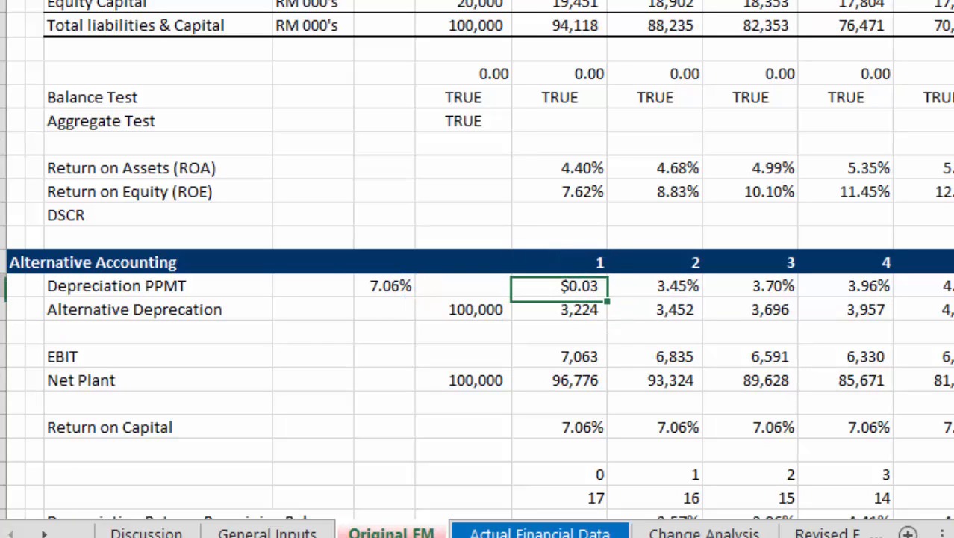
text(P)
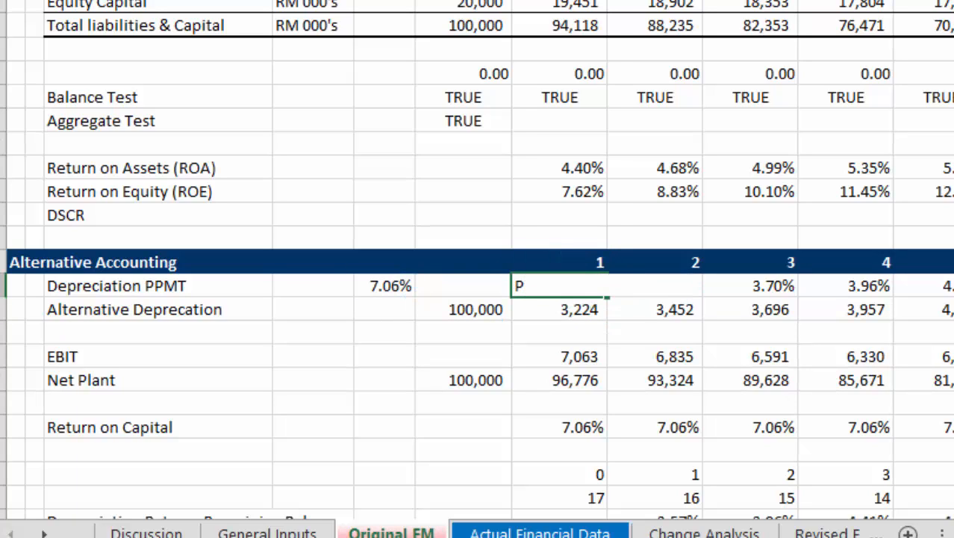
key(Escape)
key(ctrl+z)
Link the Depreciation PPMT rate to the pre-tax project IRR with =F25.
key(Left)
key(Left)
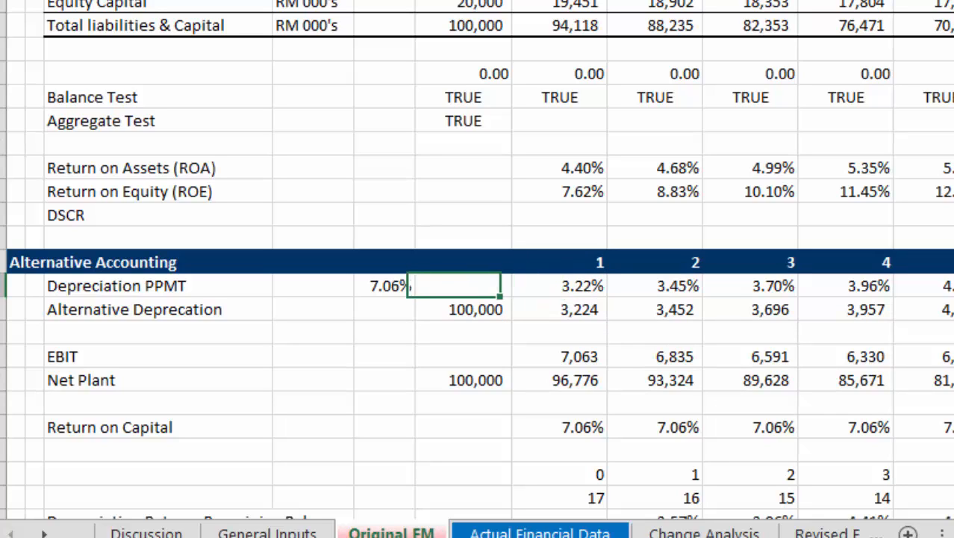
text(=F25)
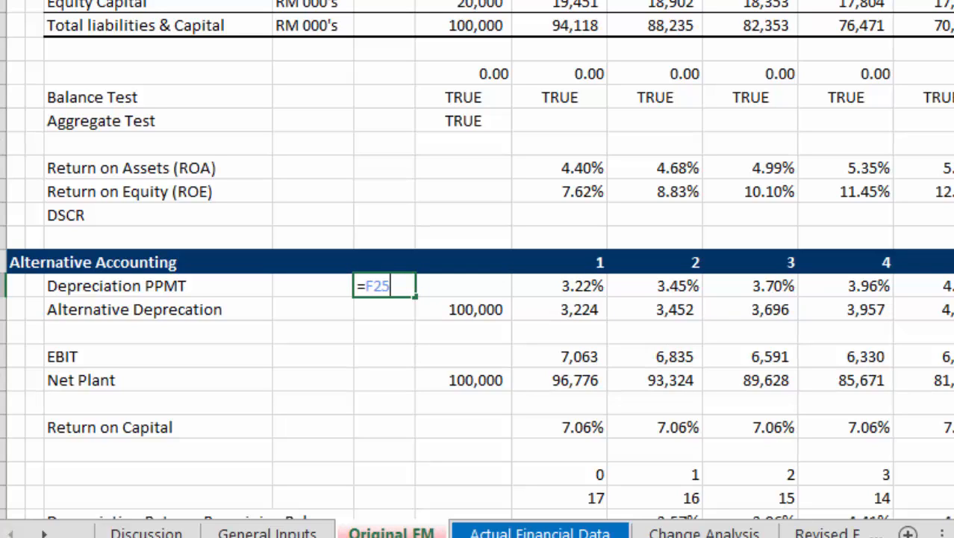
key(Return)
Inspect the first-year EBIT formula in the Alternative Accounting section.
key(Right)
key(Right)
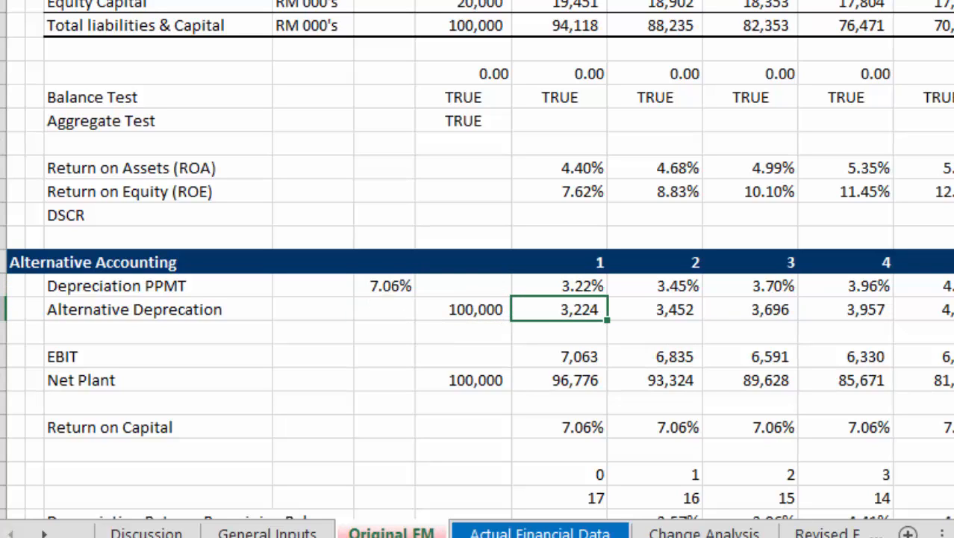
key(Down)
key(Down)
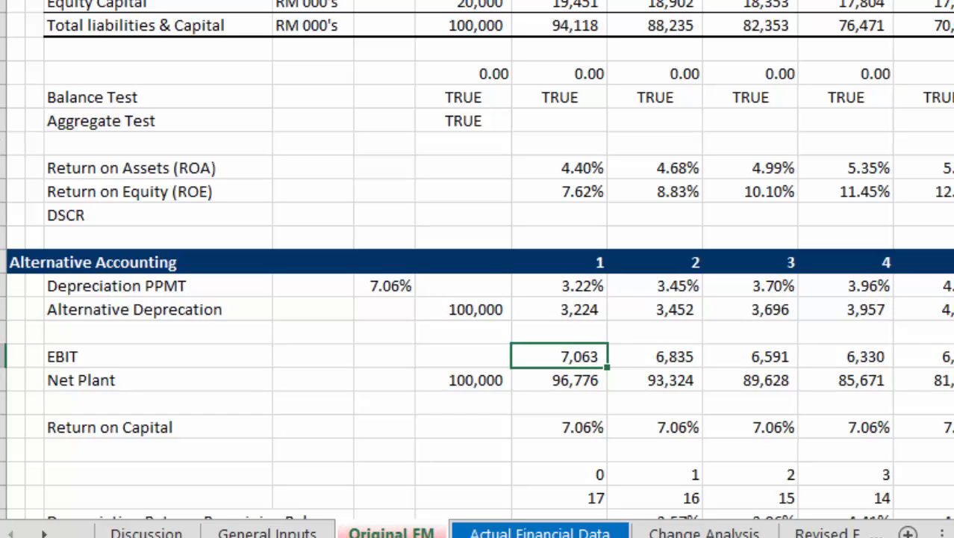
key(F2)
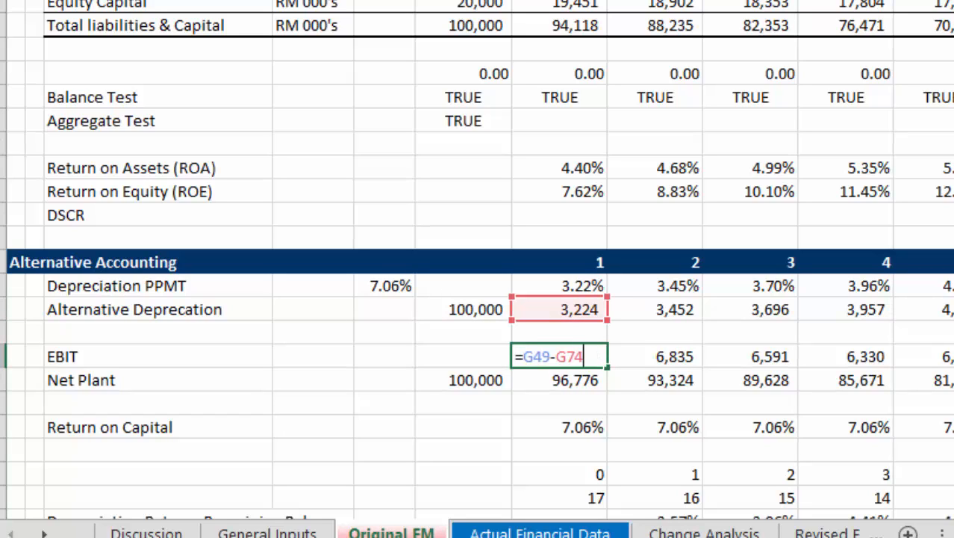
key(Return)
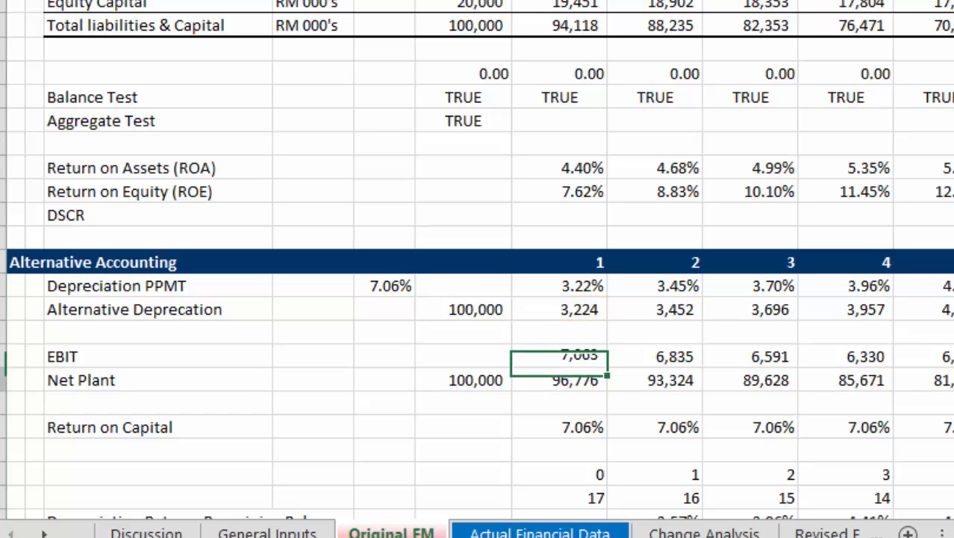
key(Up)
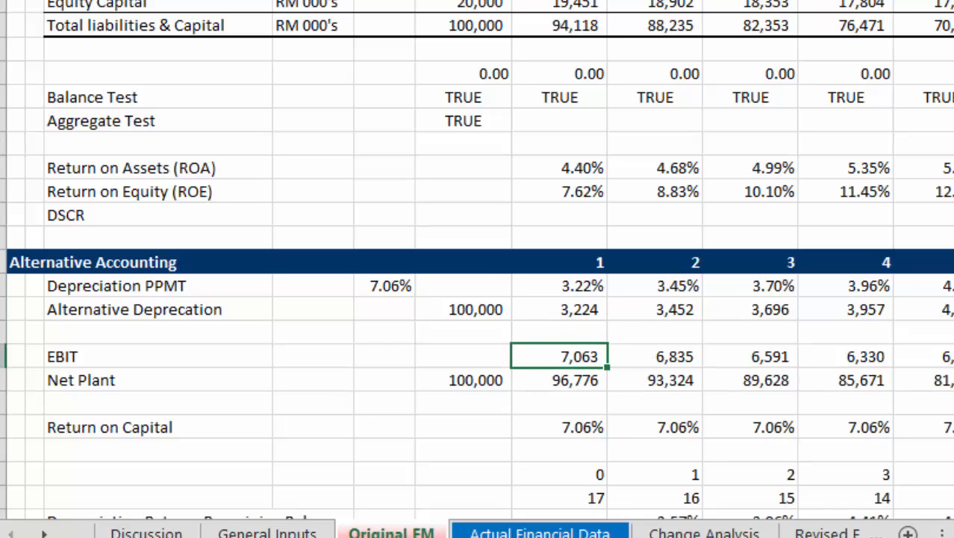
Examine the Return on Capital row across the project years in Alternative Accounting.
key(Down)
key(Down)
key(Down)
key(Right)
key(ctrl+Right)
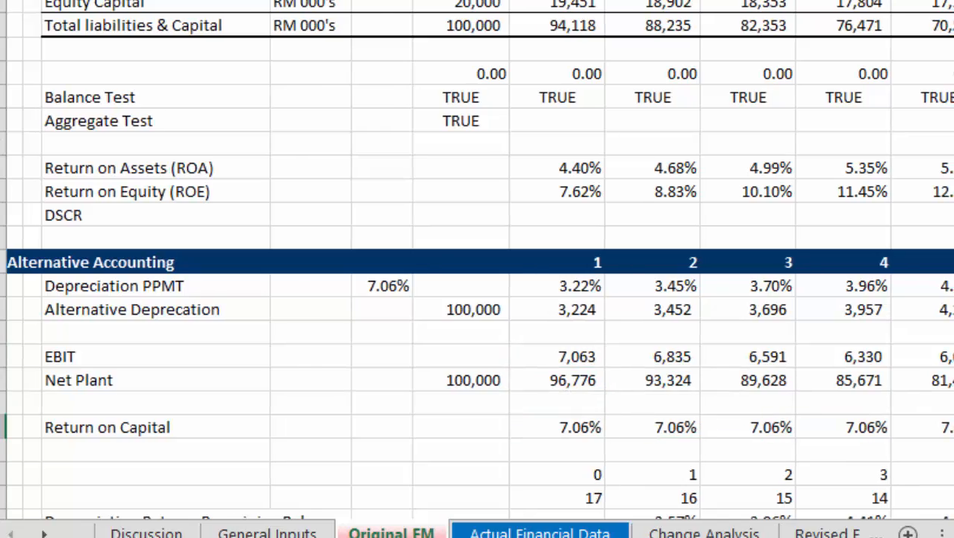
key(Left)
key(Left)
key(Left)
key(Left)
key(Left)
key(Left)
key(Left)
key(Left)
key(Left)
key(Left)
key(Left)
key(Left)
key(Left)
key(Left)
key(Left)
key(Left)
key(Left)
key(Left)
key(Left)
key(Left)
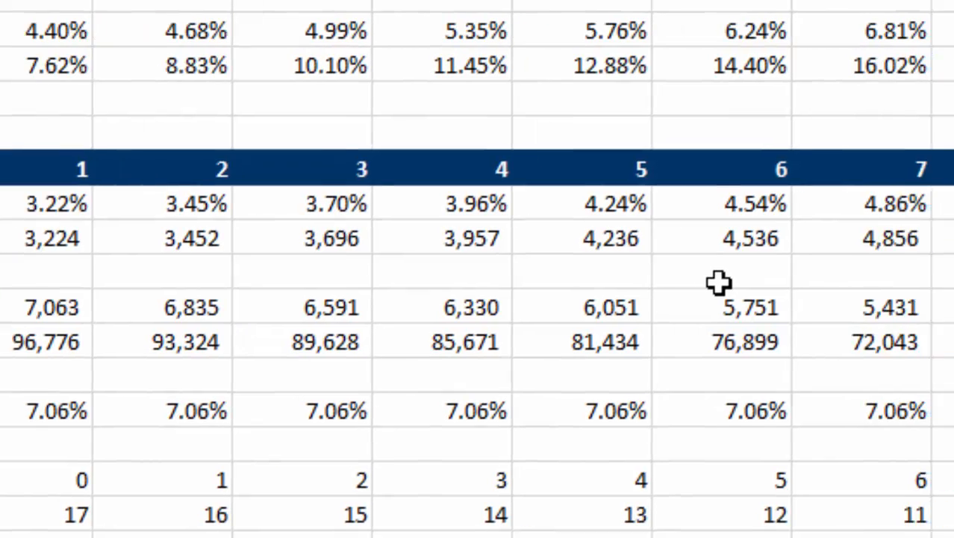
key(ctrl+Right)
key(ctrl+Right)
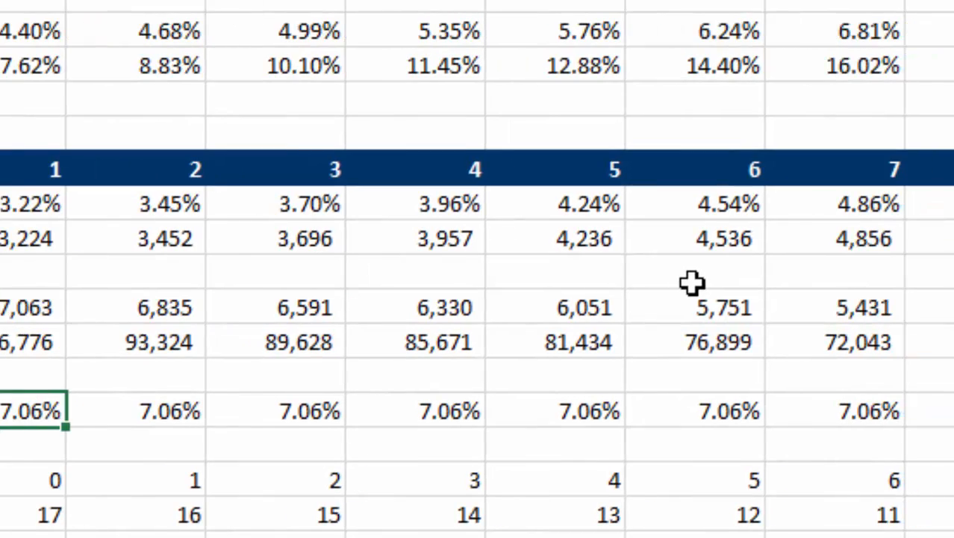
Go back to the Pre-Tax Project IRR value to compare it with Return on Capital.
key(Page_Up)
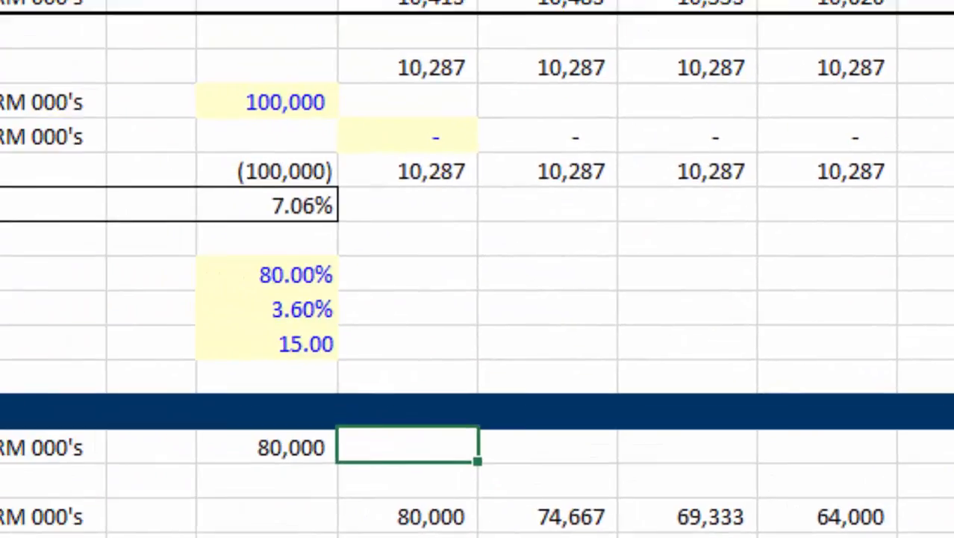
key(Up)
key(Up)
key(Up)
key(Up)
key(Up)
key(Up)
key(Up)
key(Left)
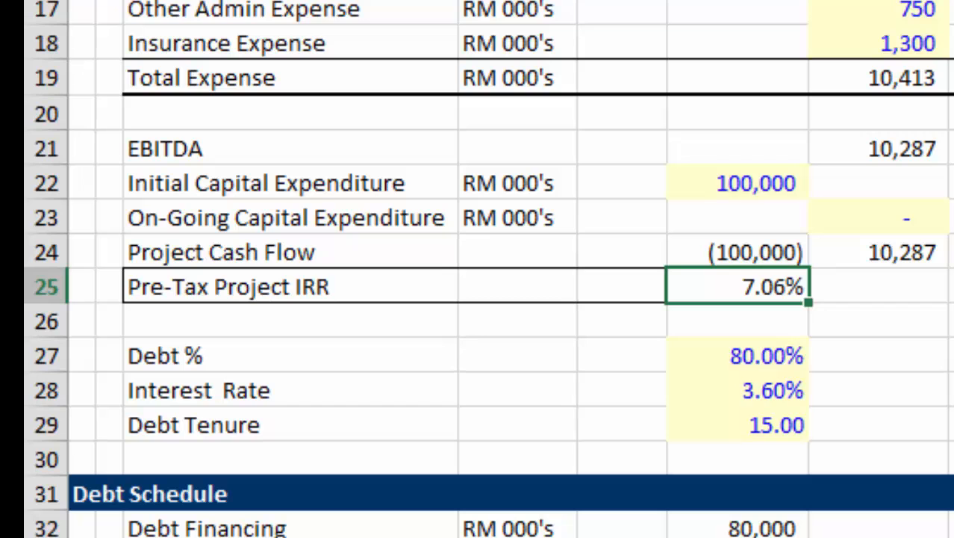
Inspect the PPMT formula for Depreciation Rate on Remaining Balance in column H below Return on Capital.
key(Page_Down)
key(Page_Down)
key(Page_Down)
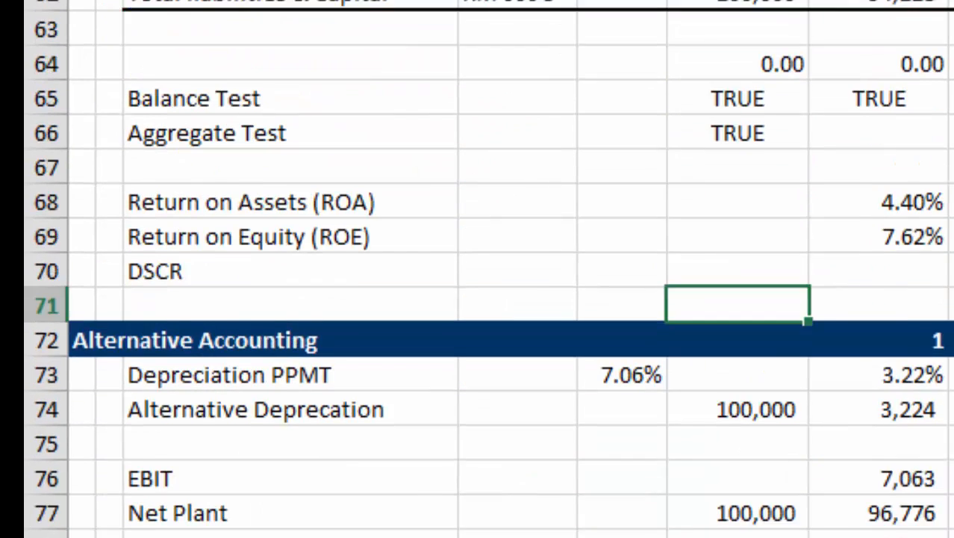
key(Up)
key(Up)
key(Up)
key(Up)
key(Up)
key(Up)
key(Up)
key(Up)
key(Up)
key(Up)
key(Up)
key(Up)
key(Up)
key(Up)
key(Up)
key(Up)
key(Up)
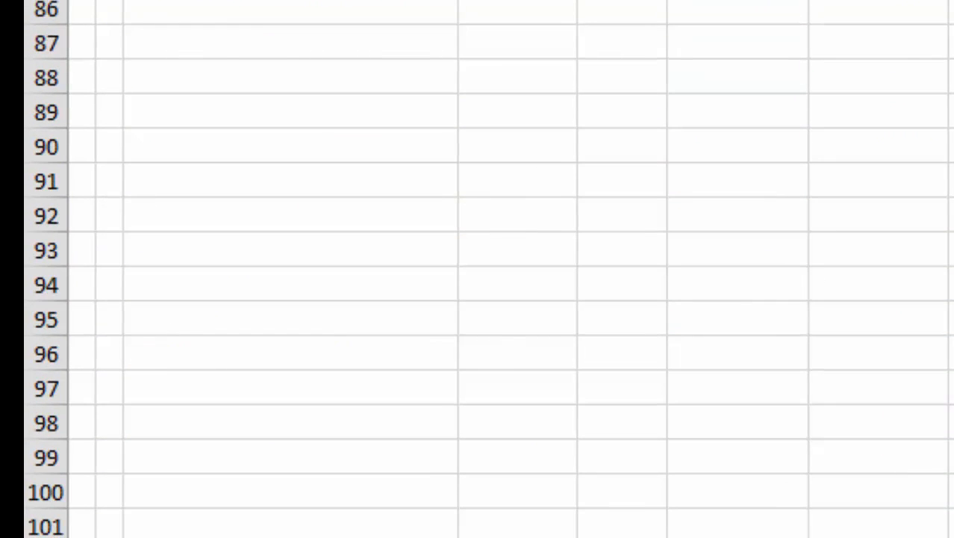
key(Down)
key(Down)
key(Down)
key(Down)
key(Down)
key(Down)
key(Down)
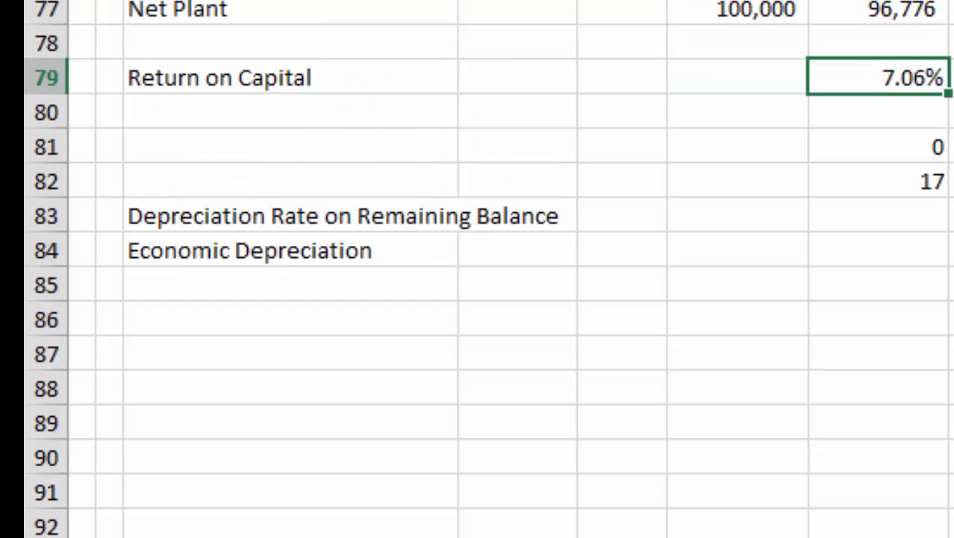
key(Right)
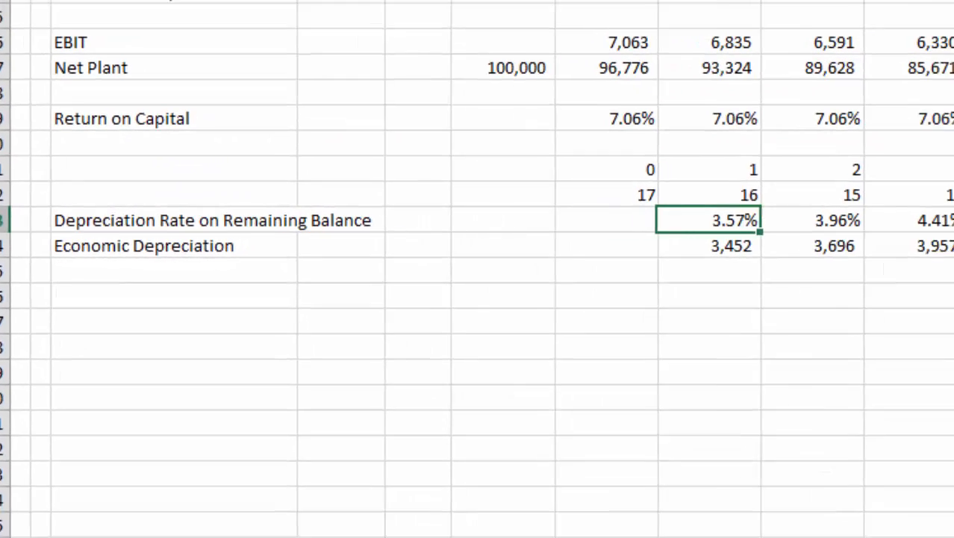
key(F2)
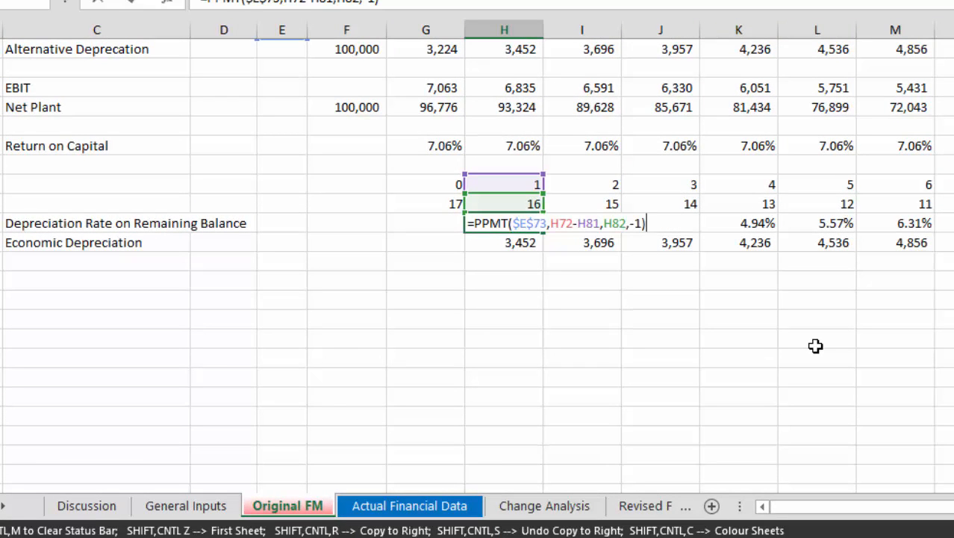
key(Return)
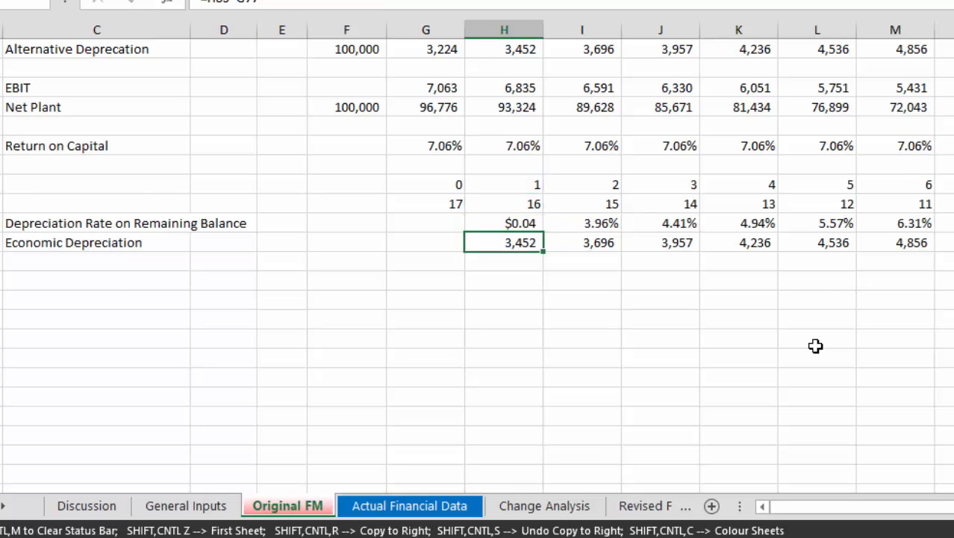
Review the production, revenue and expense figures for 2009 to 2013 on the Actual Financial Data sheet.
key(Page_Up)
key(Page_Up)
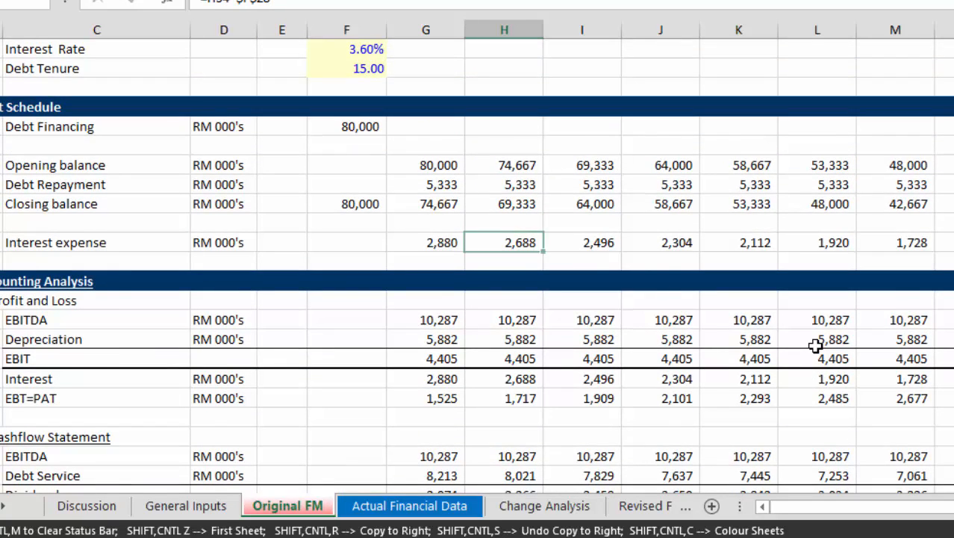
key(ctrl+Page_Down)
key(Left)
key(Left)
key(Left)
key(Left)
key(Left)
key(Left)
key(Left)
key(Left)
key(Left)
key(Left)
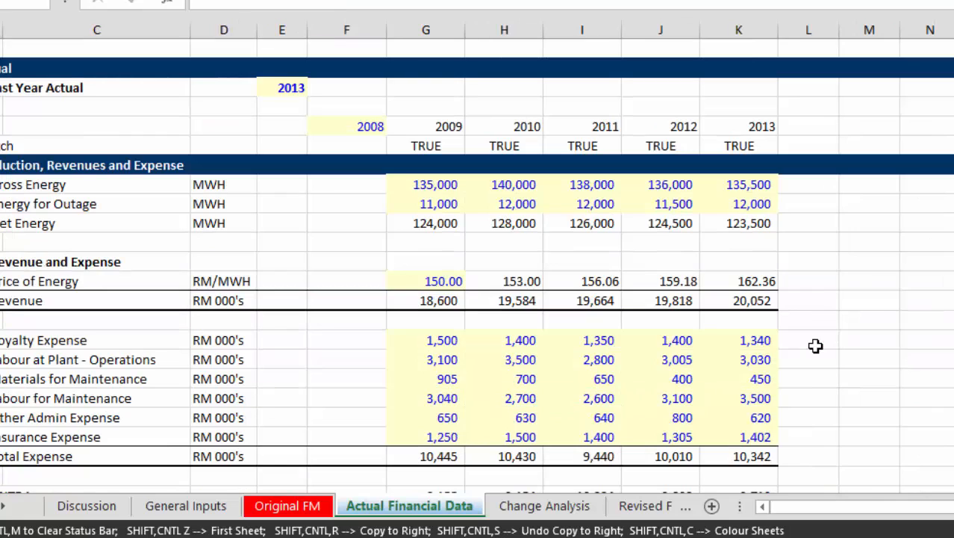
key(Right)
key(Right)
key(Right)
key(Right)
key(Right)
key(Right)
key(Right)
key(Right)
key(Right)
key(Right)
key(Up)
key(Up)
key(Up)
key(Up)
key(Up)
key(Up)
key(Up)
key(Up)
key(Up)
key(Up)
key(Up)
key(Up)
key(Up)
key(Up)
key(Up)
key(Up)
key(Up)
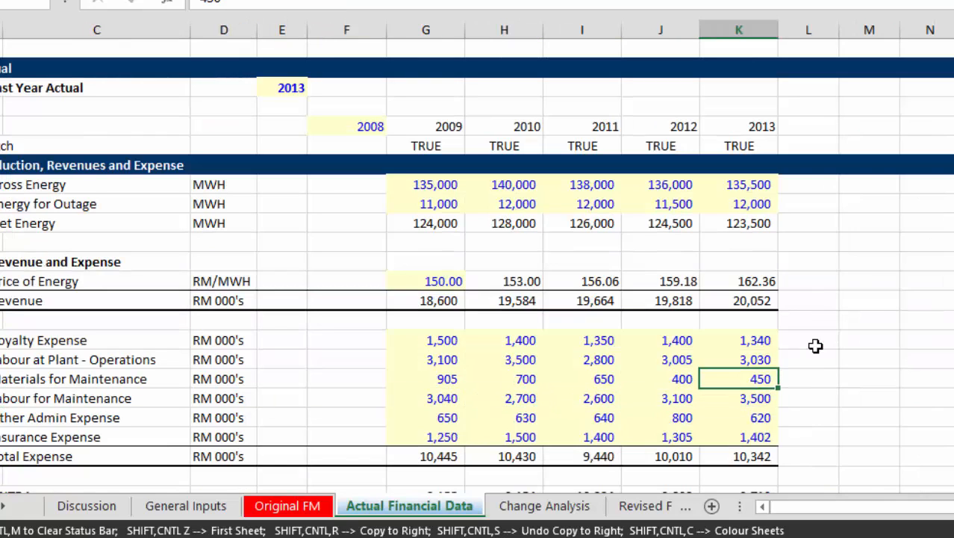
key(Left)
key(Down)
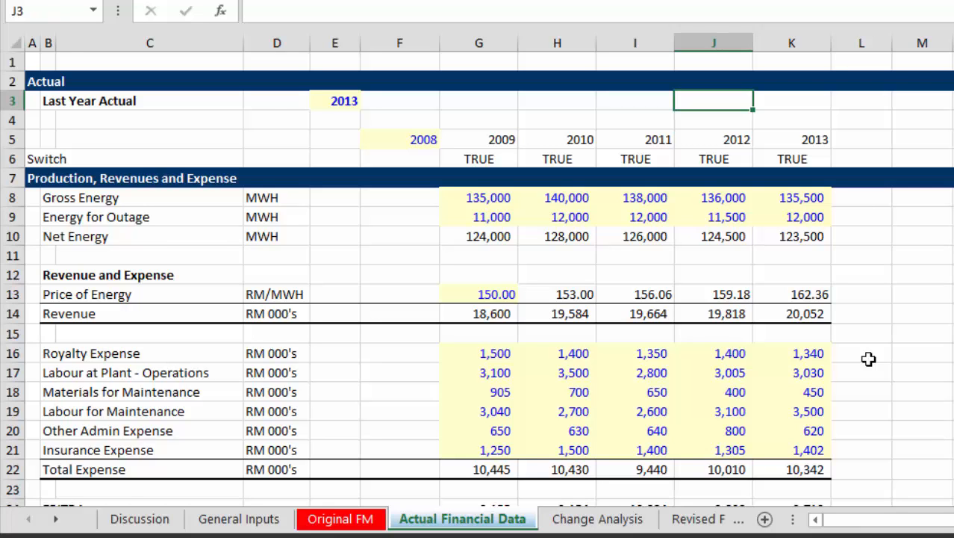
Open the General Inputs sheet to check the Last Year of Actuals setting.
key(ctrl+Page_Up)
key(ctrl+Page_Up)
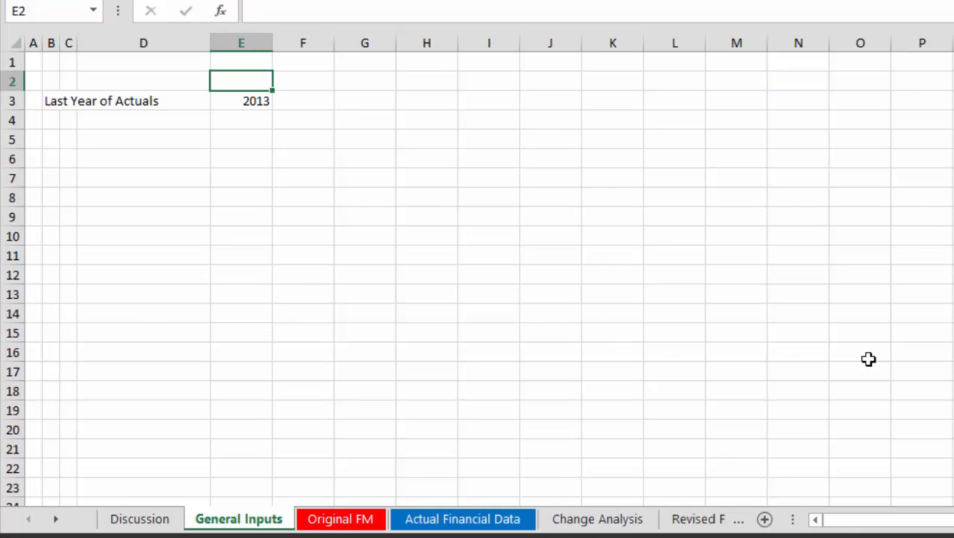
Set Last Year of Actuals to 2012 and check the Switch row on the Actual Financial Data sheet.
key(Down)
text(2013)
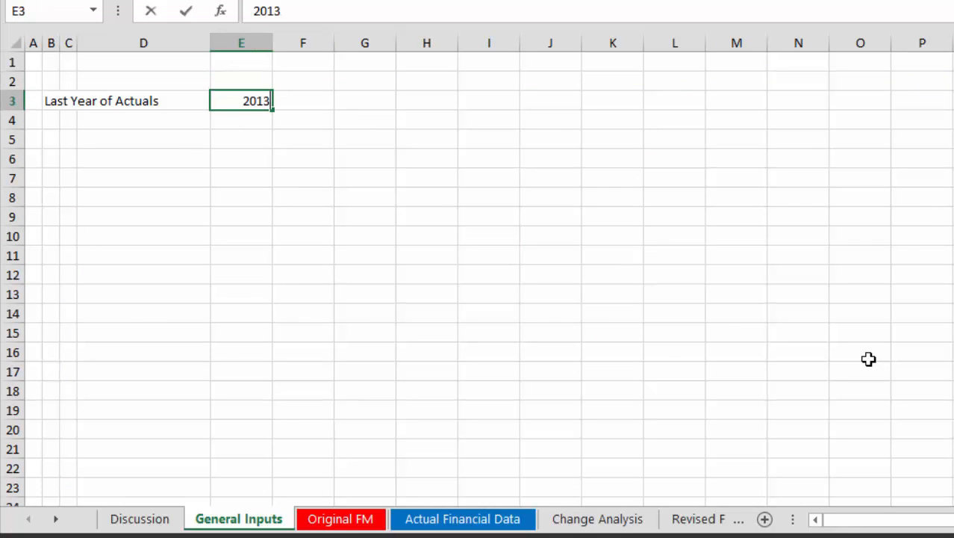
key(BackSpace)
text(2)
key(Return)
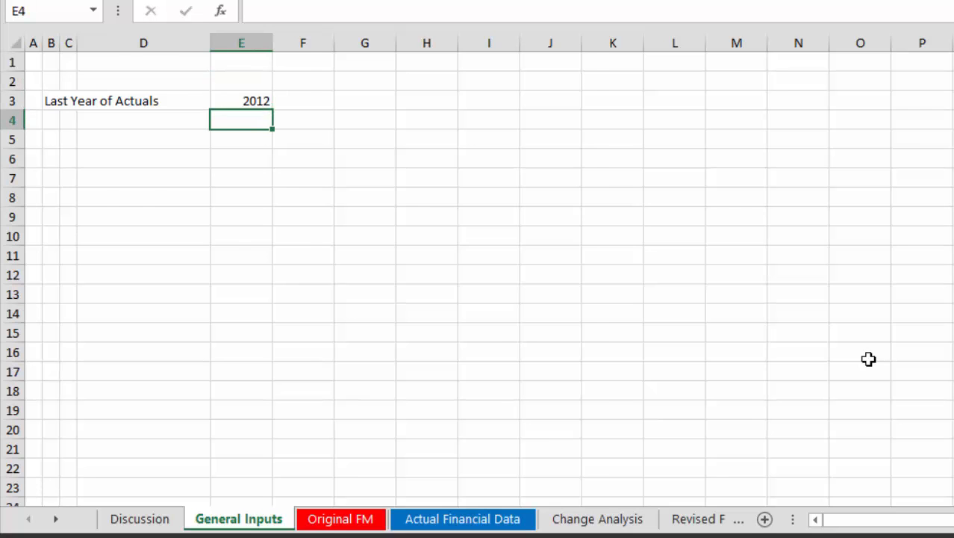
key(ctrl+Page_Down)
key(ctrl+Page_Down)
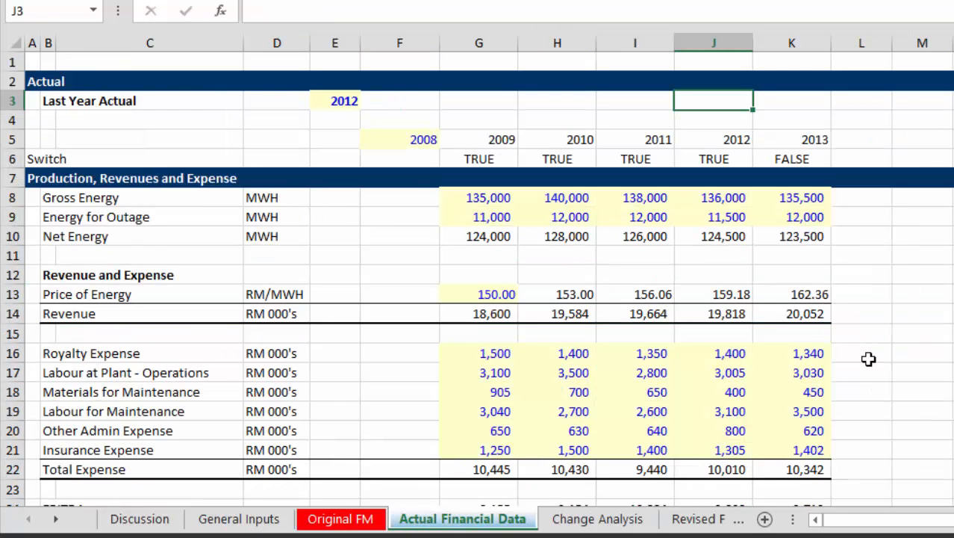
Set Last Year of Actuals on General Inputs to 2013 and recheck the Switch row on Actual Financial Data.
key(ctrl+Page_Up)
key(ctrl+Page_Up)
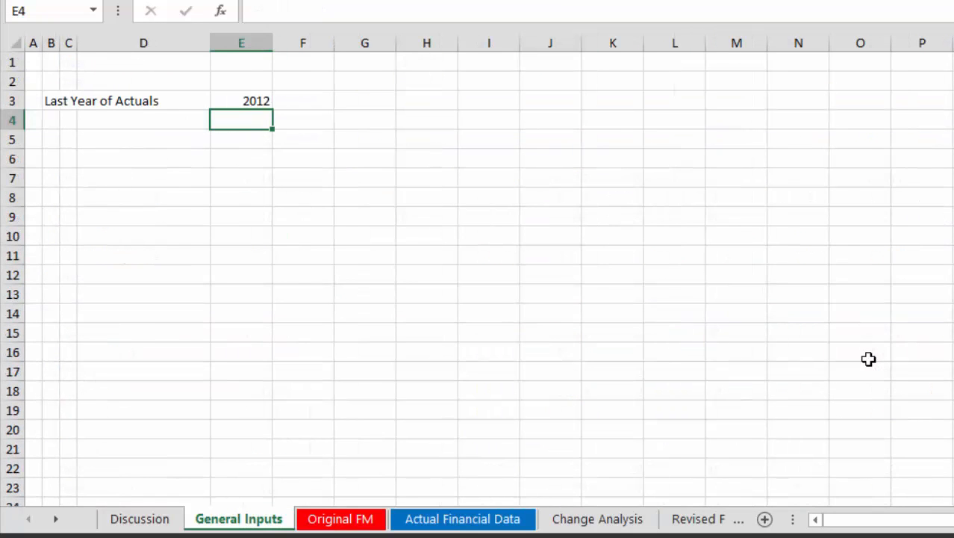
key(Up)
key(BackSpace)
text(2)
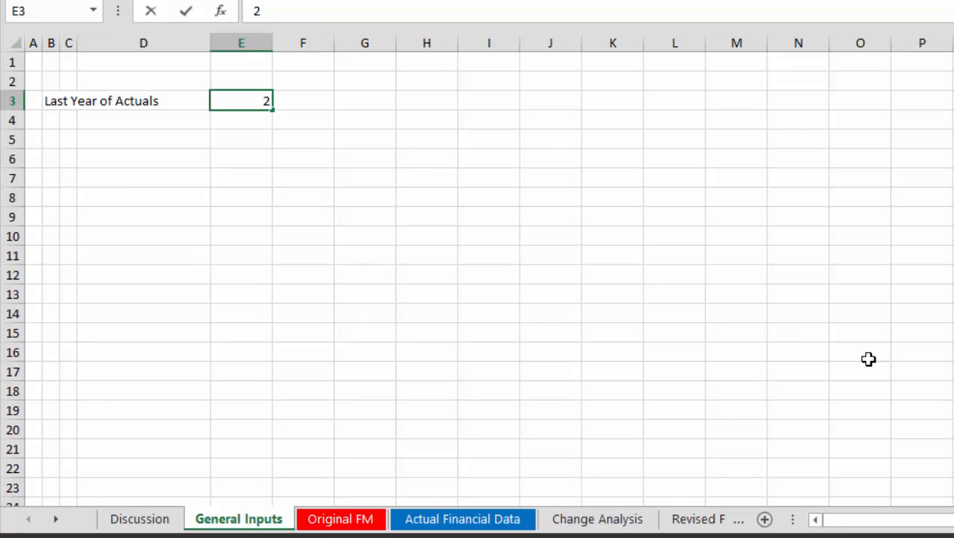
text(013)
key(Return)
key(Up)
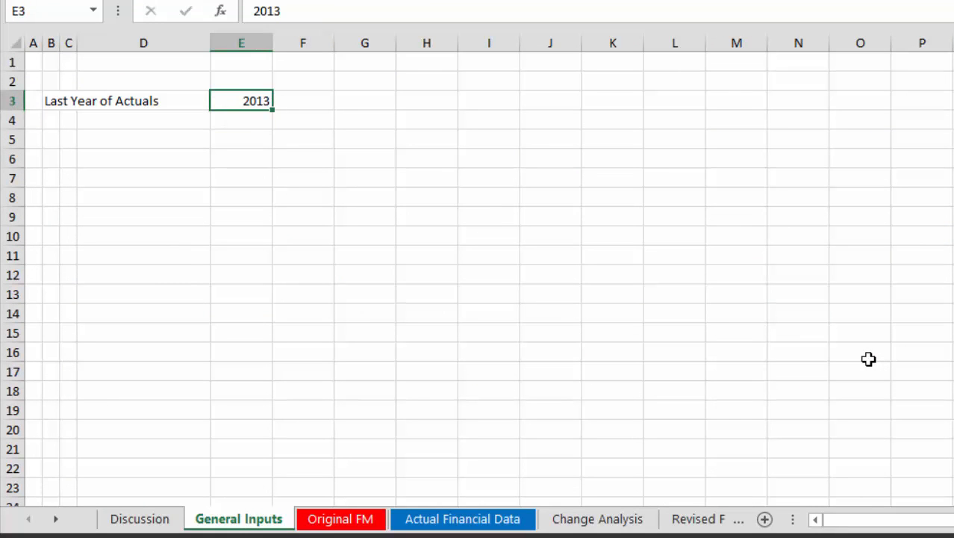
key(ctrl+Page_Down)
key(ctrl+Page_Down)
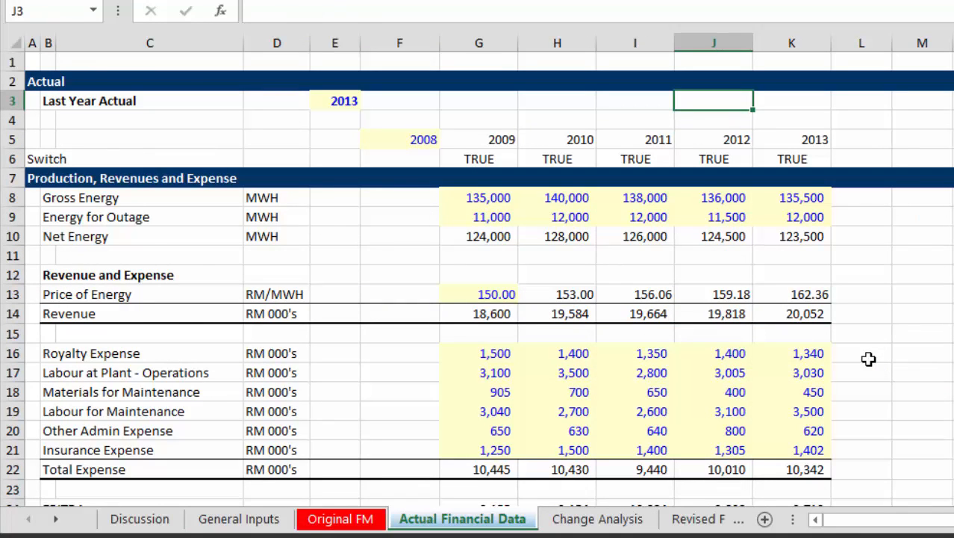
Open the Change Analysis sheet and inspect the 2009 formula for EBITDA in FM.
key(ctrl+Page_Down)
key(Left)
key(Left)
key(Left)
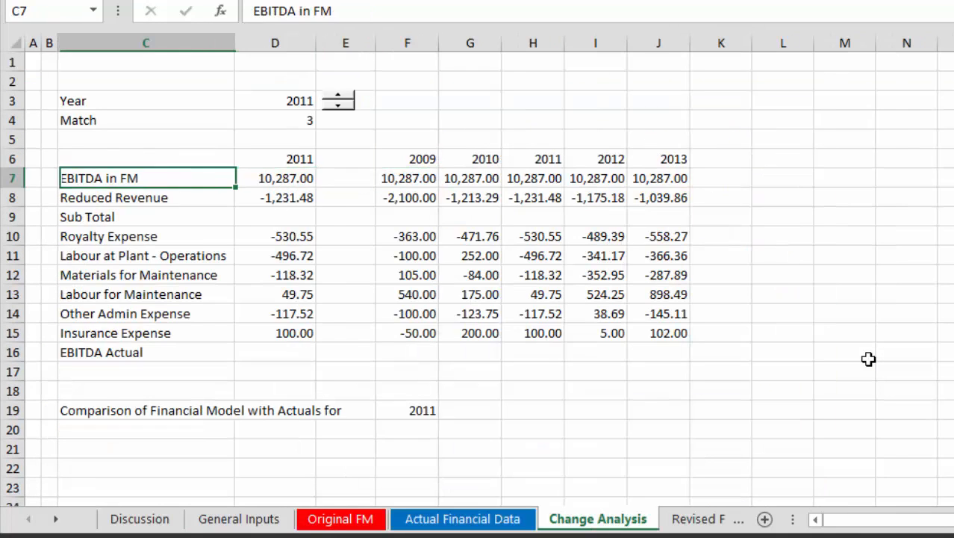
key(Right)
key(Right)
key(Right)
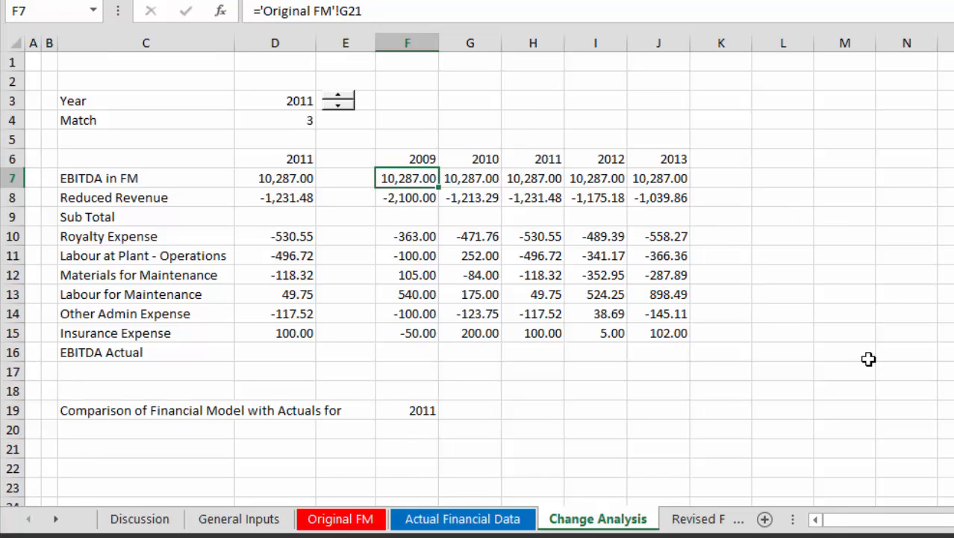
Enter the heading "Accual vs Financial Model" in F5, above the 2009 to 2013 comparison columns.
key(Up)
key(Up)
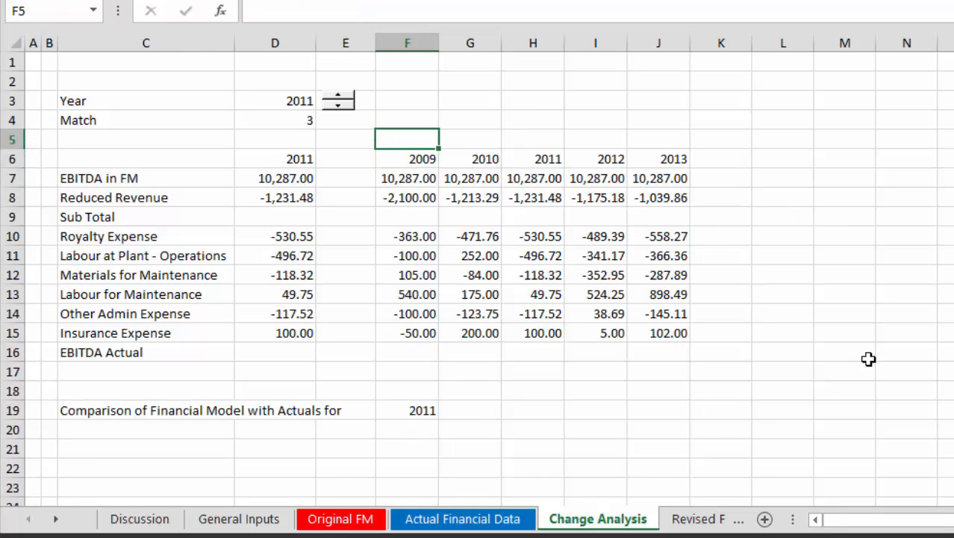
text(Accual vs)
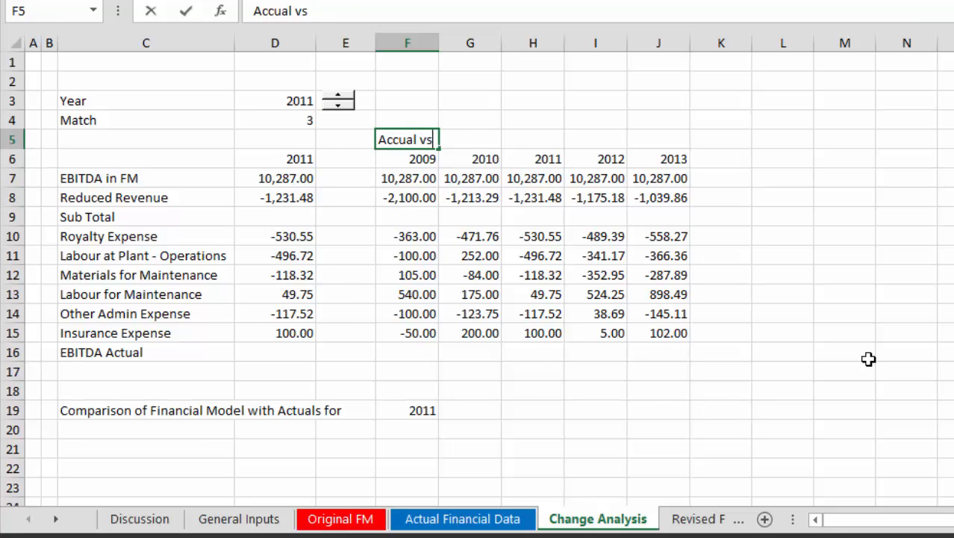
text( Fina)
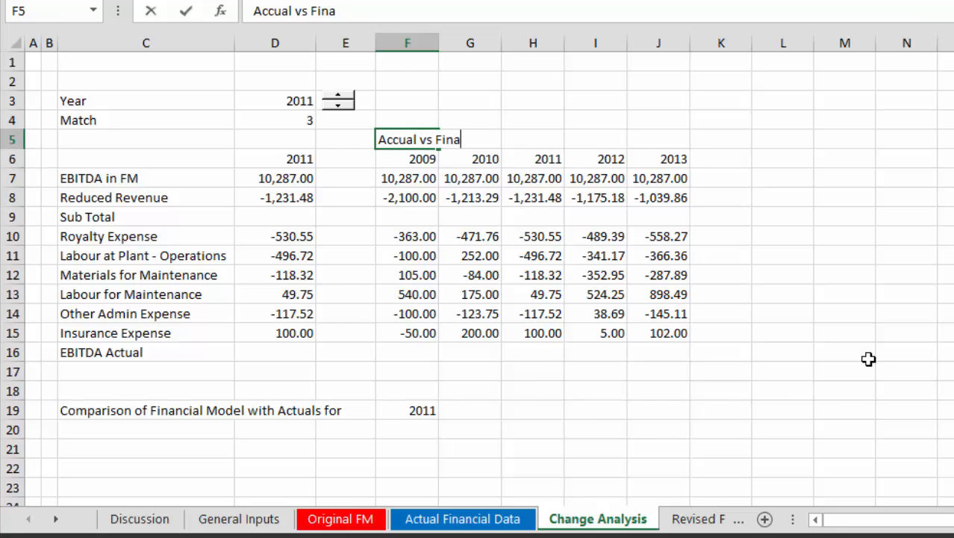
text(ncial Model)
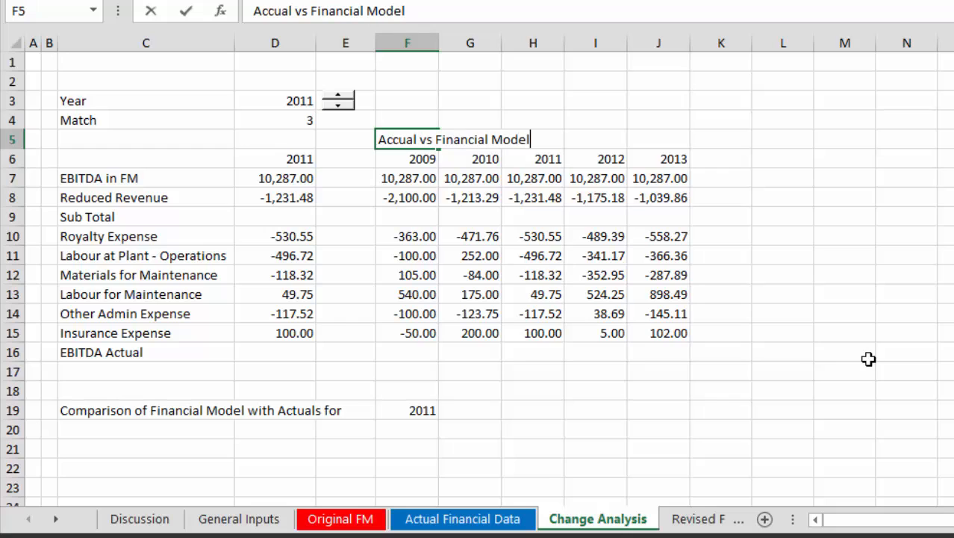
key(Return)
Review the EBITDA in FM row between its label and the 2009 value.
key(Down)
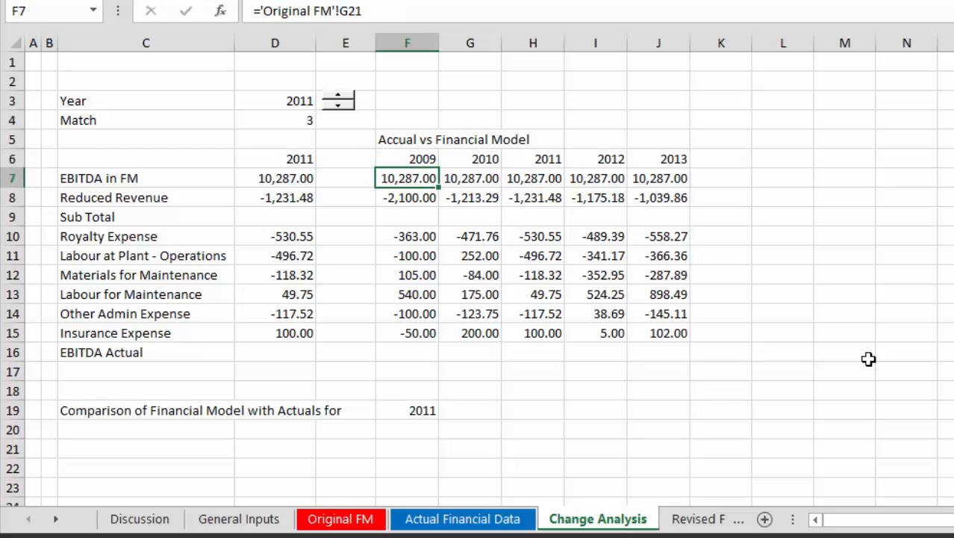
key(Left)
key(Left)
key(Left)
key(Right)
key(Right)
key(Right)
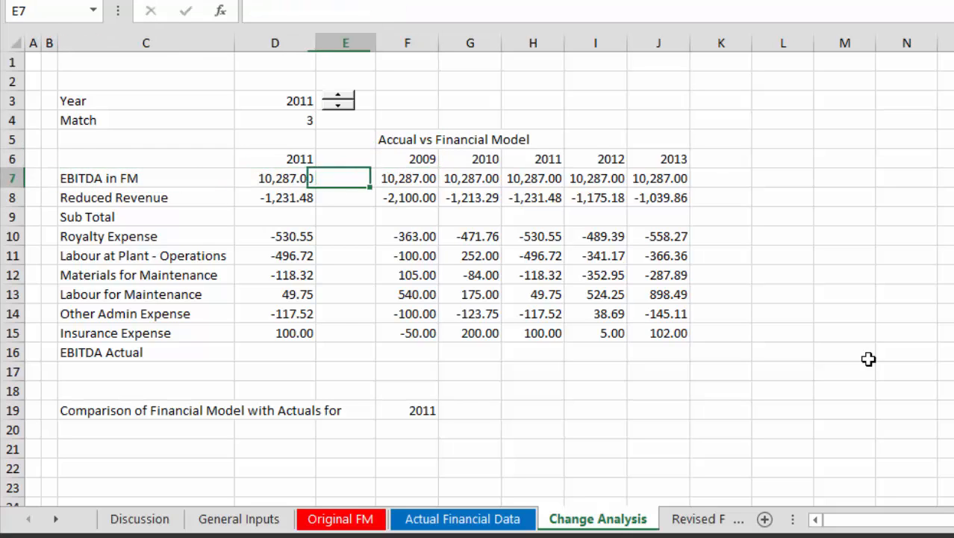
Inspect the 2009 Reduced Revenue and Royalty Expense formulas that subtract the original model from the actuals.
key(Down)
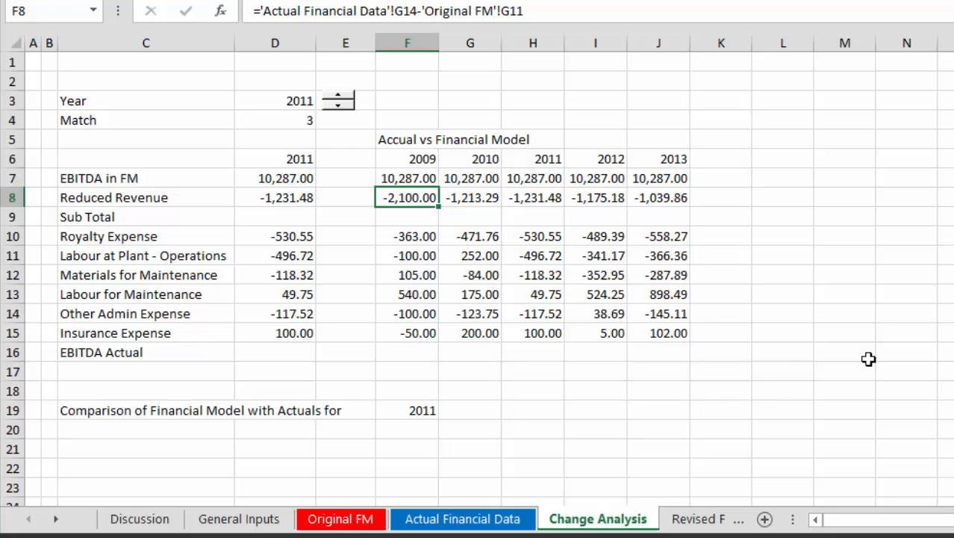
key(Right)
key(Right)
key(Left)
key(Left)
key(Left)
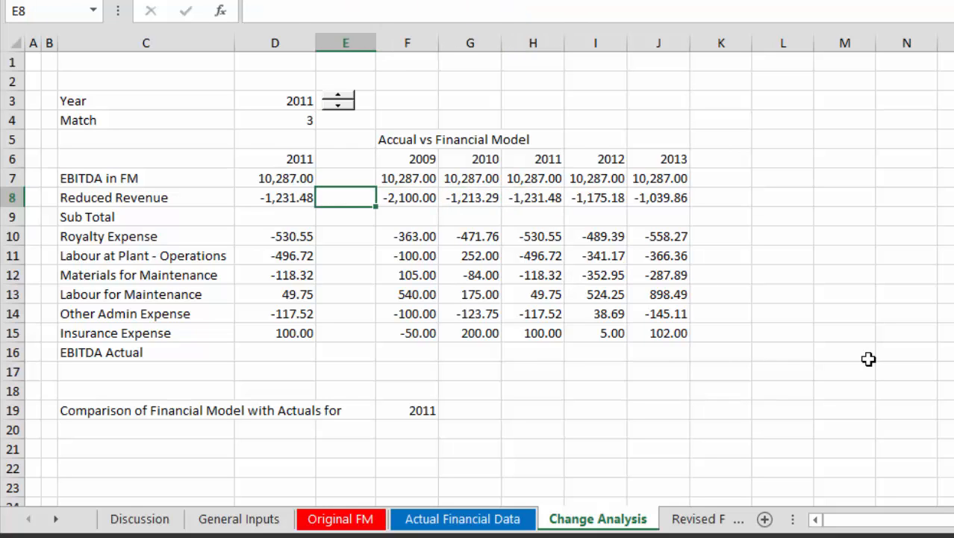
key(Right)
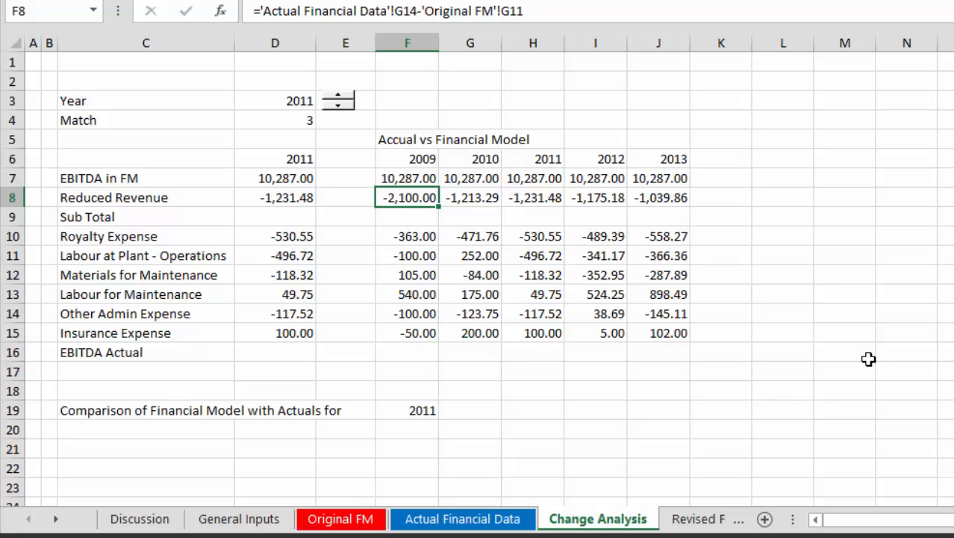
key(Down)
key(Down)
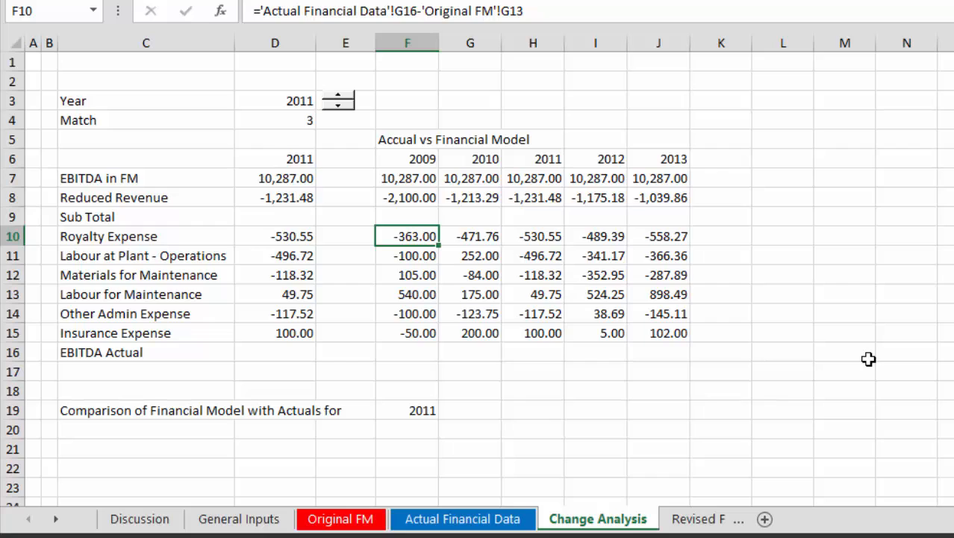
Go past the forecast and comparison sheets to the EBITDA build-up waterfall chart.
key(ctrl+Page_Down)
key(ctrl+Page_Down)
key(ctrl+Page_Down)
key(ctrl+Page_Down)
key(ctrl+Page_Down)
key(ctrl+Page_Down)
key(ctrl+Page_Down)
key(ctrl+Page_Down)
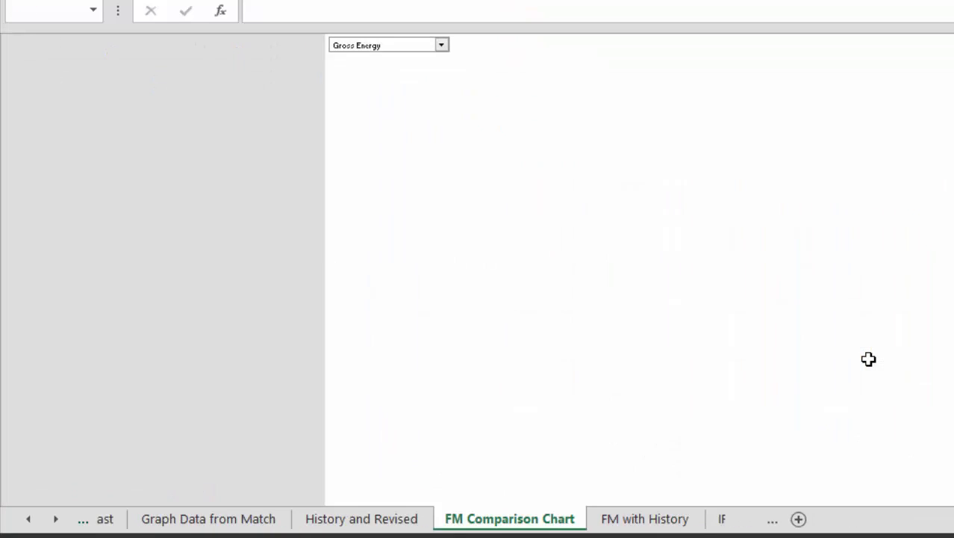
key(ctrl+Page_Down)
key(ctrl+Page_Down)
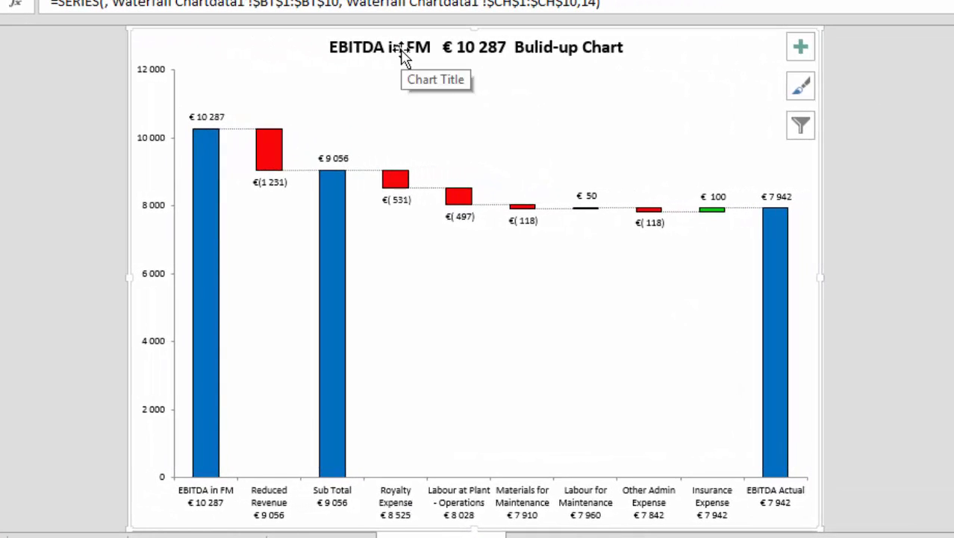
Link the waterfall chart's title to the comparison text in C19:F19 of the Change Analysis sheet.
click(400, 48)
text(=)
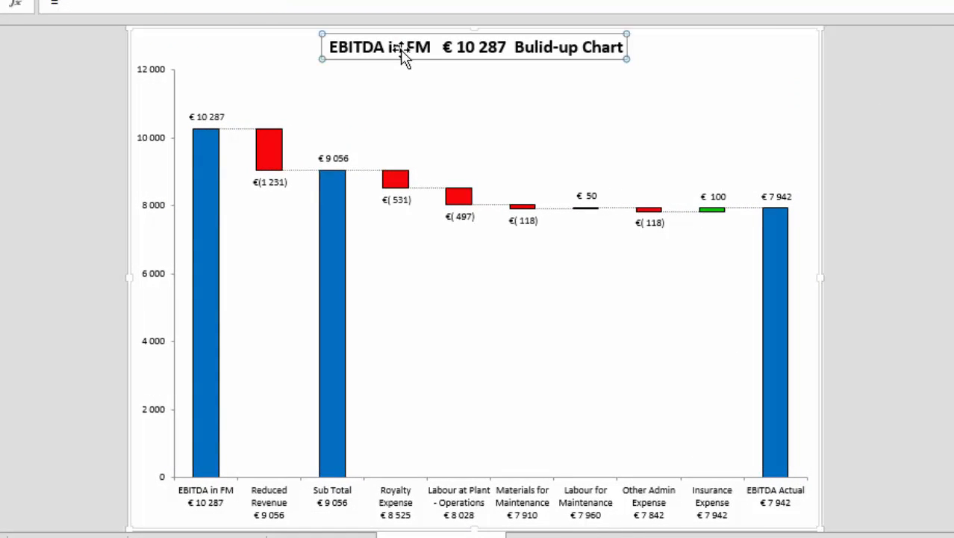
key(ctrl+Page_Up)
key(ctrl+Page_Up)
key(ctrl+Page_Up)
key(ctrl+Page_Up)
key(ctrl+Page_Up)
key(ctrl+Page_Up)
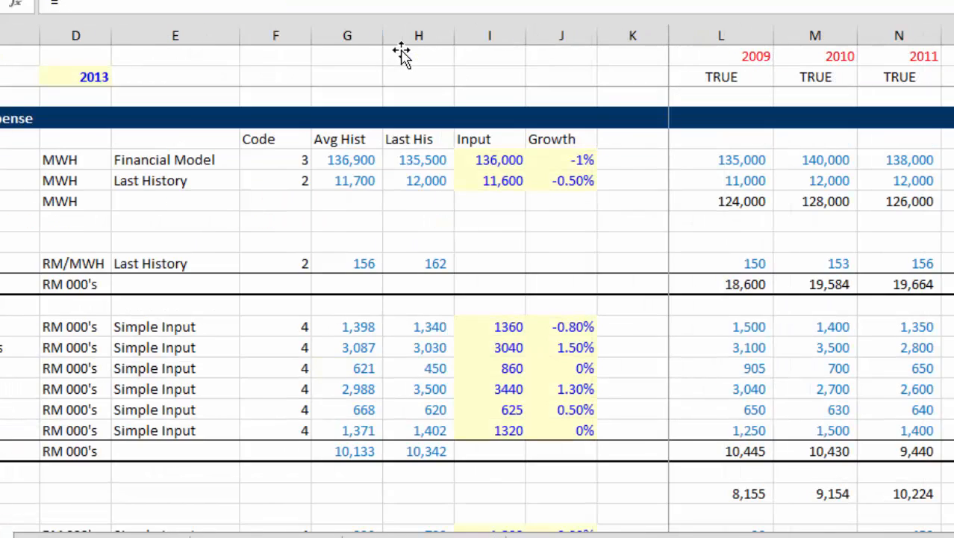
key(ctrl+Page_Up)
key(ctrl+Page_Up)
key(ctrl+Page_Up)
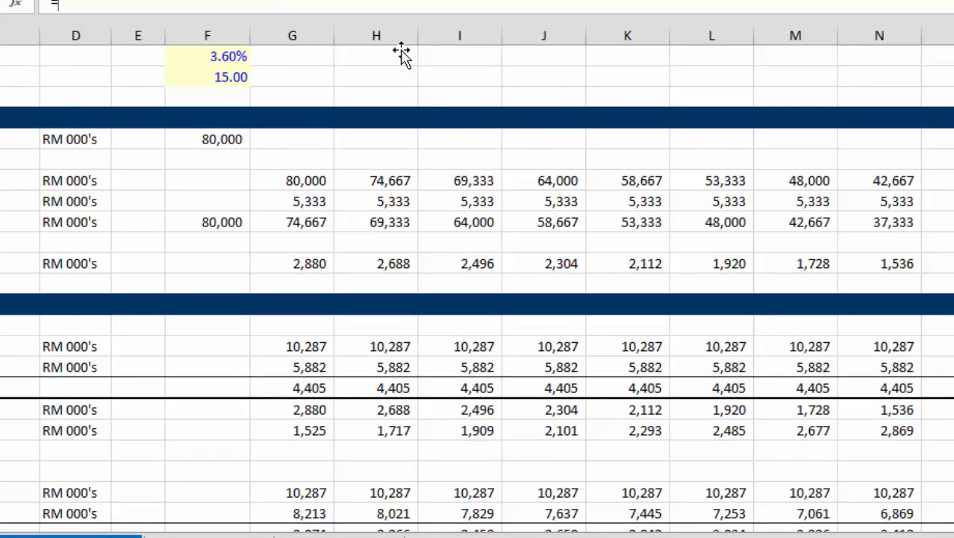
key(ctrl+Page_Down)
key(ctrl+Page_Down)
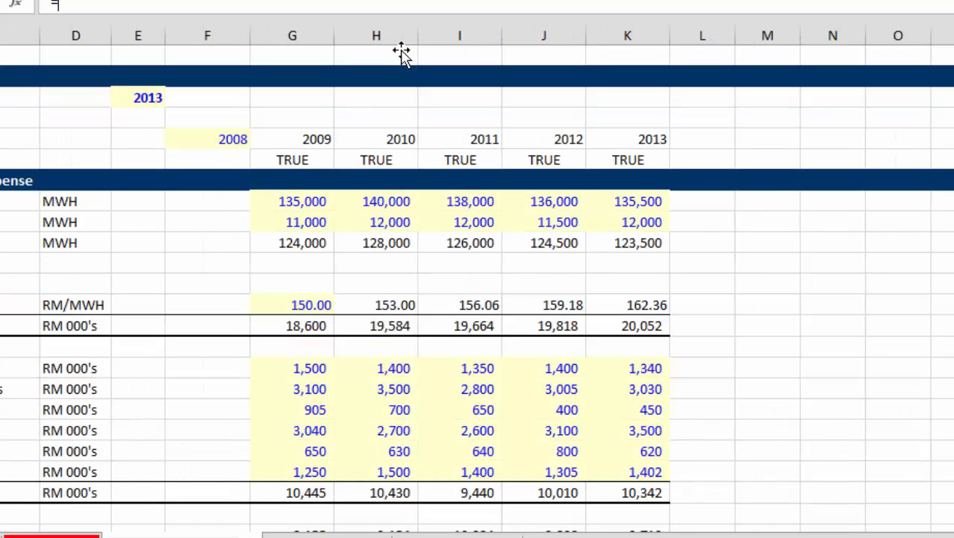
key(ctrl+Page_Up)
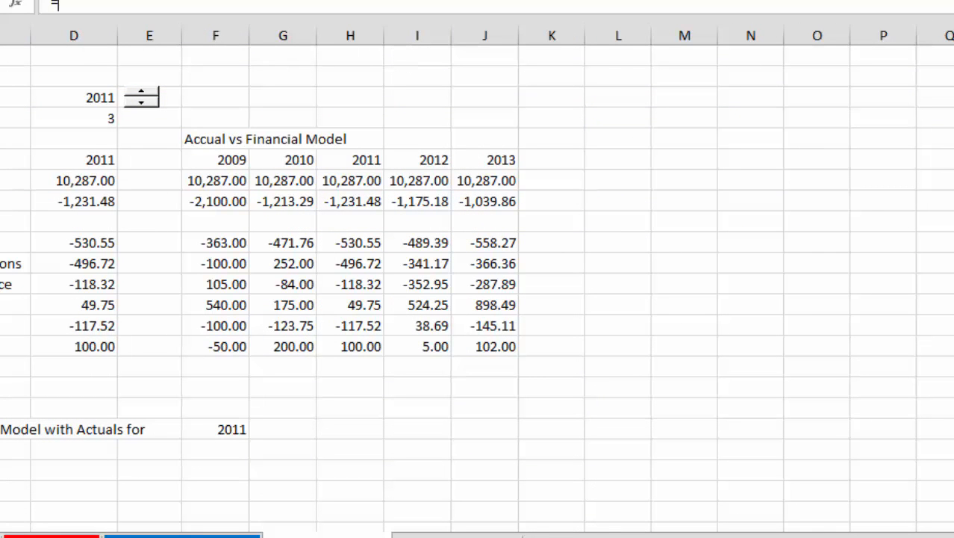
click(11, 429)
drag(30, 440, 205, 417)
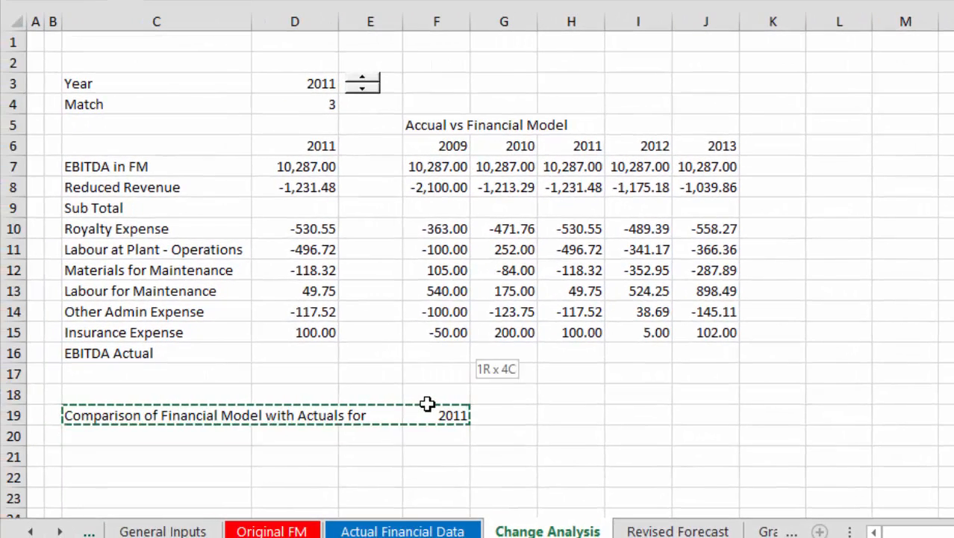
drag(427, 404, 428, 400)
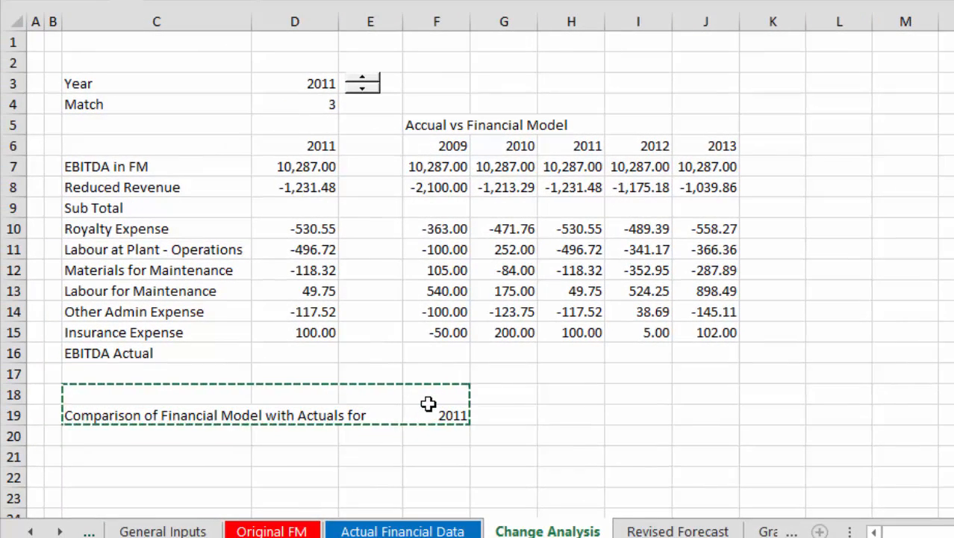
click(422, 400)
drag(72, 418, 443, 420)
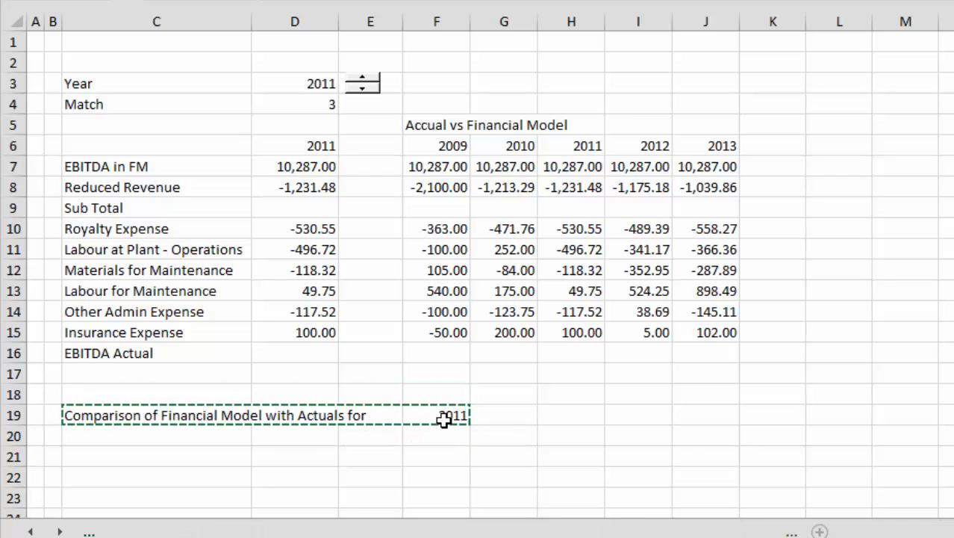
key(Return)
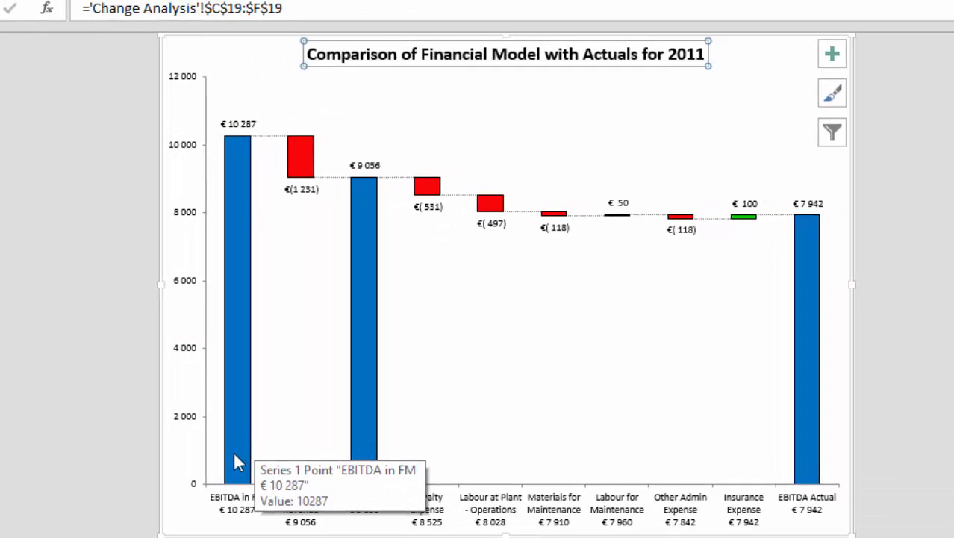
Set the font size of the data labels above the waterfall bars to 12.
click(240, 124)
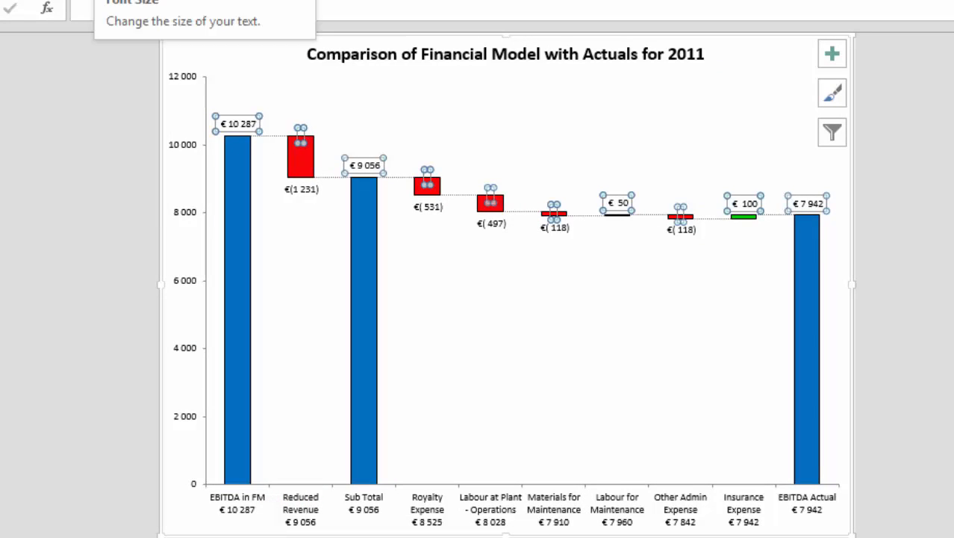
click(131, 0)
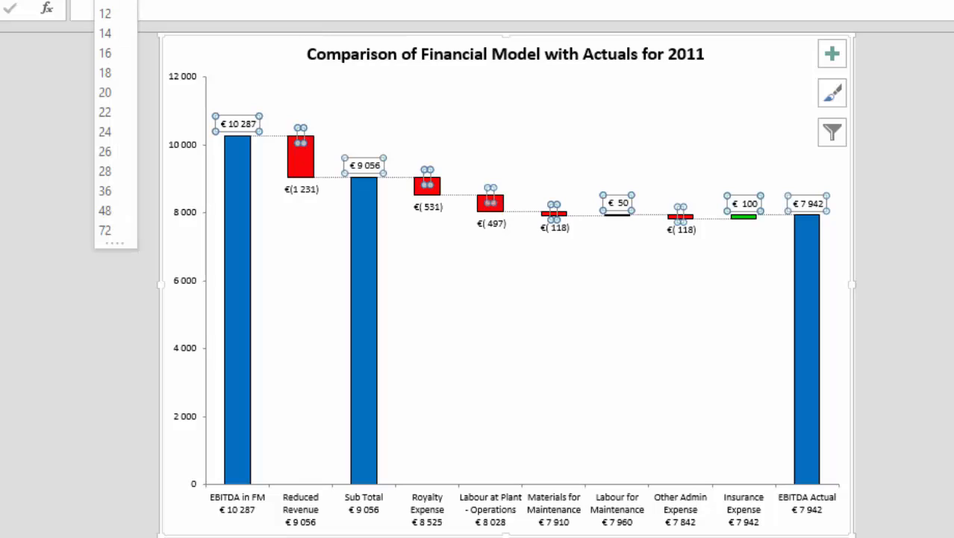
click(106, 15)
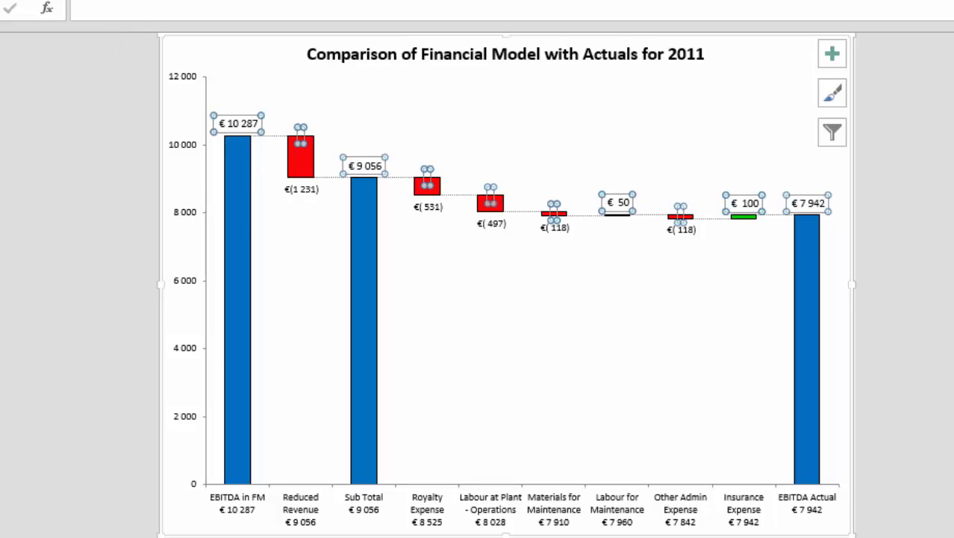
click(132, 0)
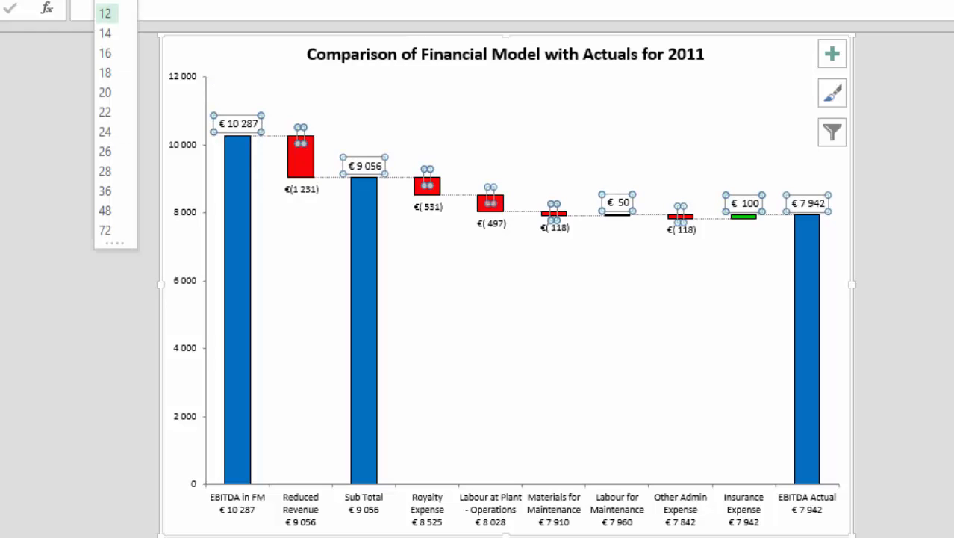
click(107, 21)
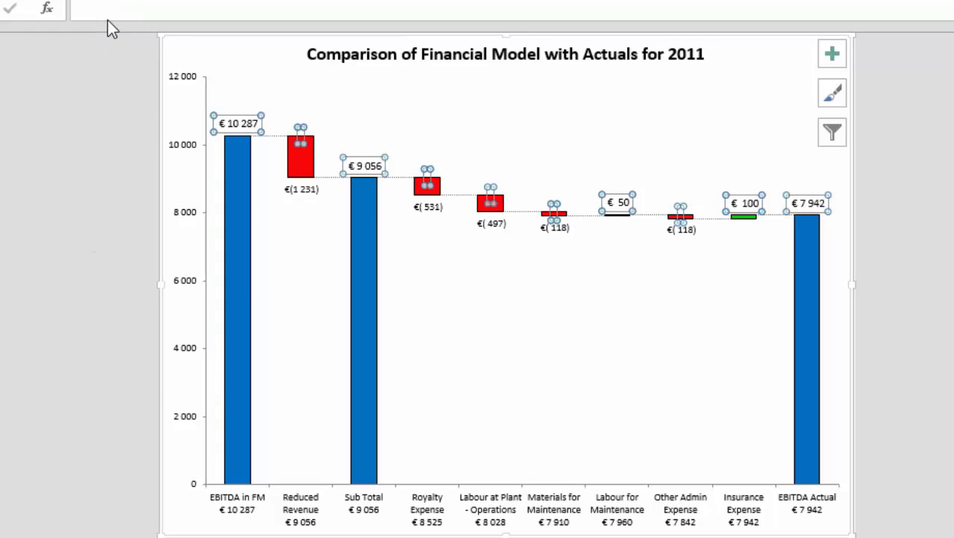
Increase the font size of the data labels below the waterfall bars.
click(308, 190)
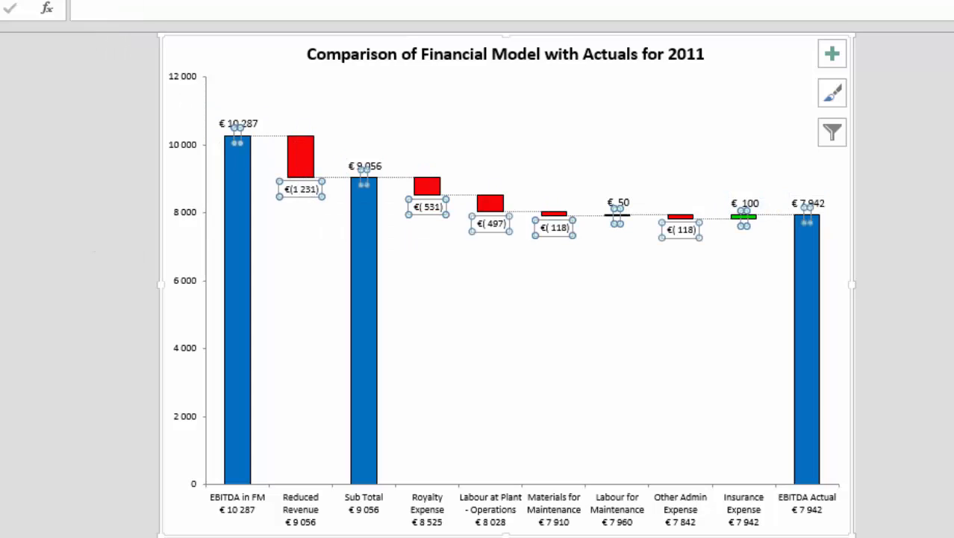
click(129, 1)
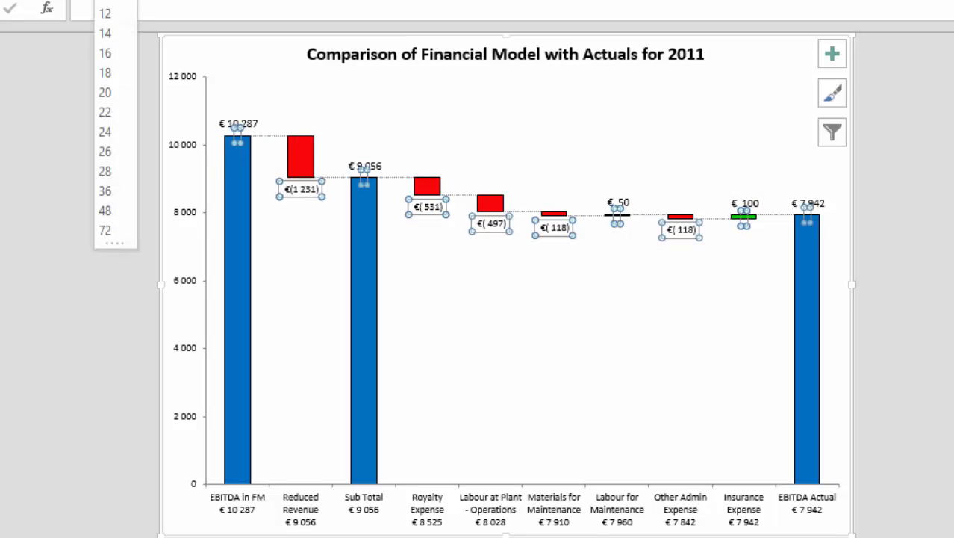
click(105, 11)
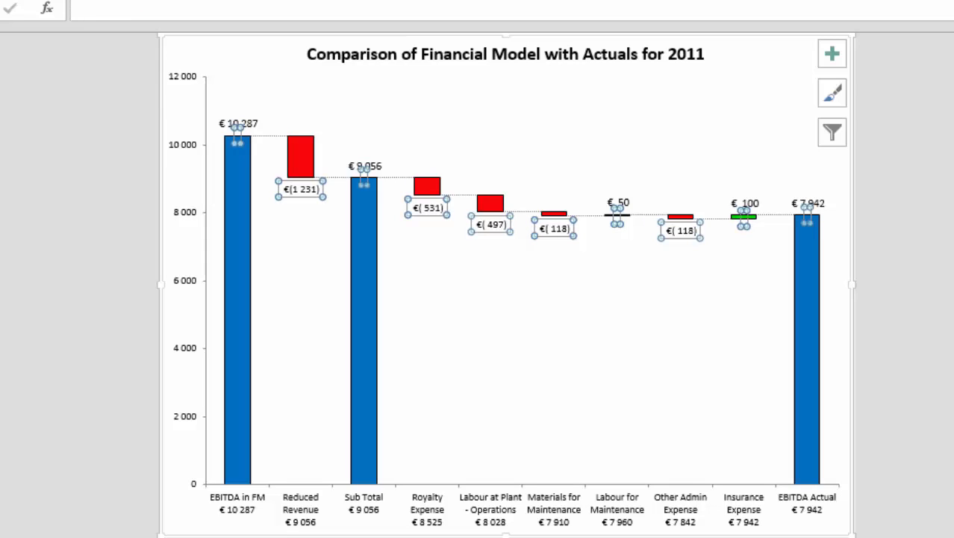
click(129, 1)
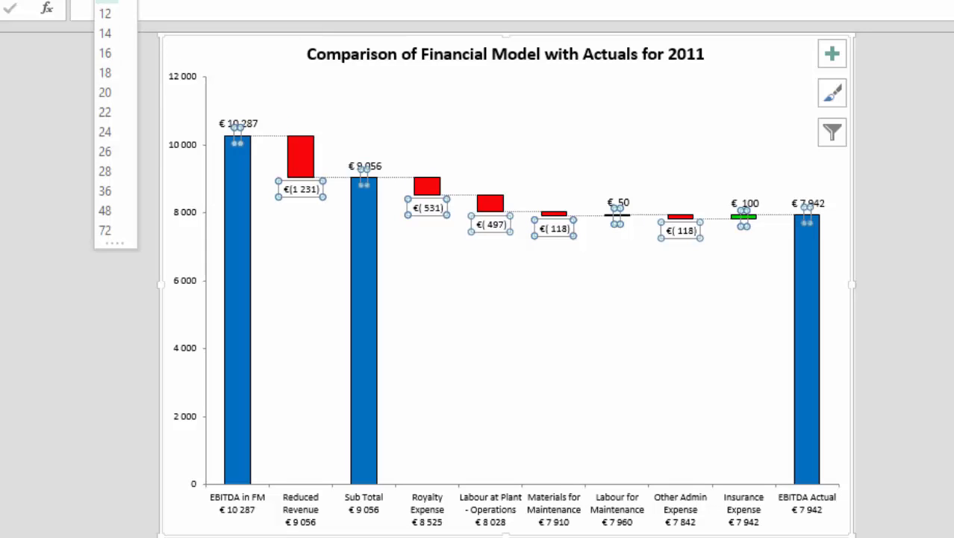
click(117, 1)
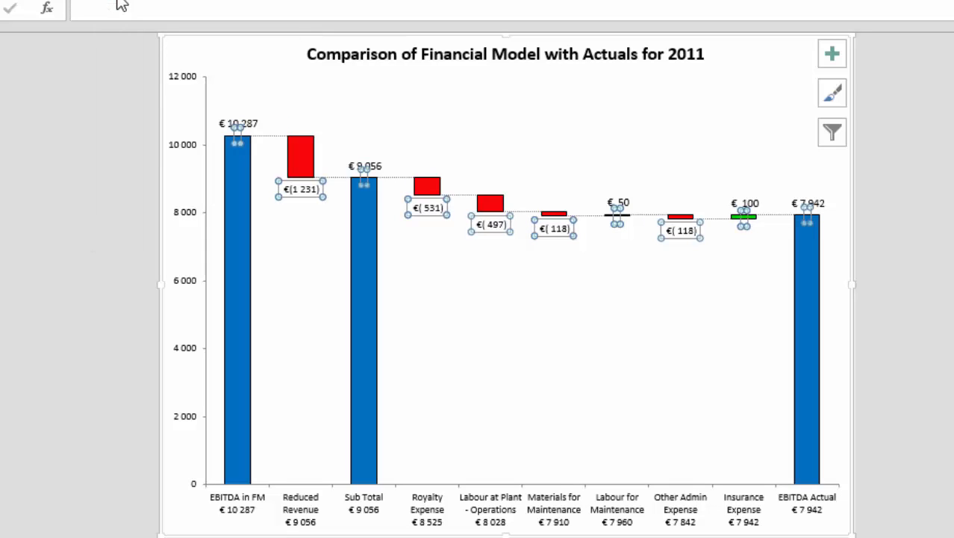
click(106, 236)
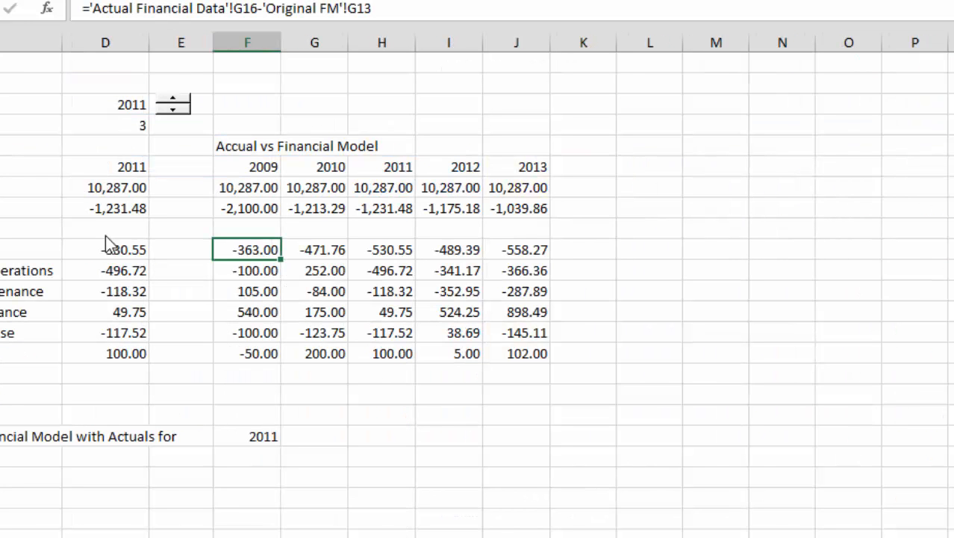
Copy the year spinner from the Change Analysis sheet into the waterfall chart and place it just after the chart title.
right_click(171, 105)
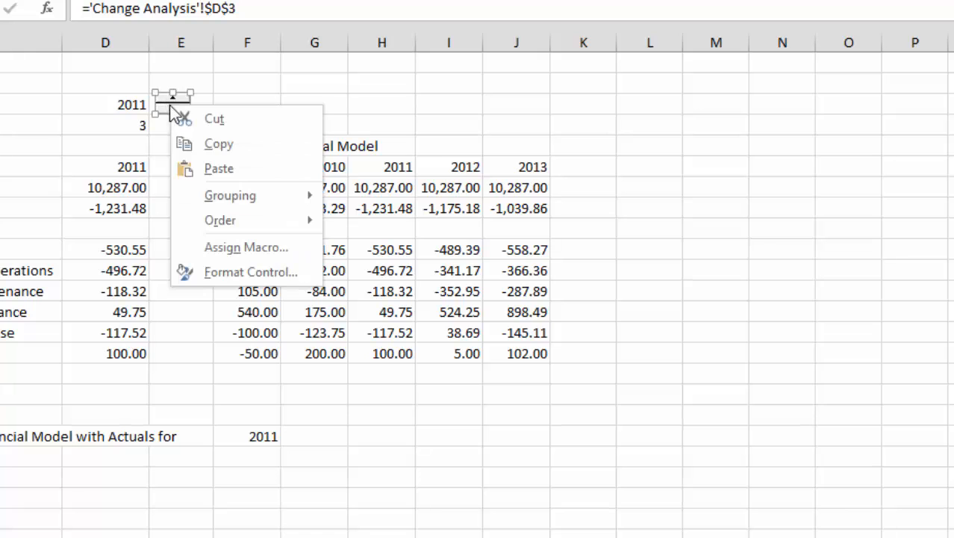
click(200, 144)
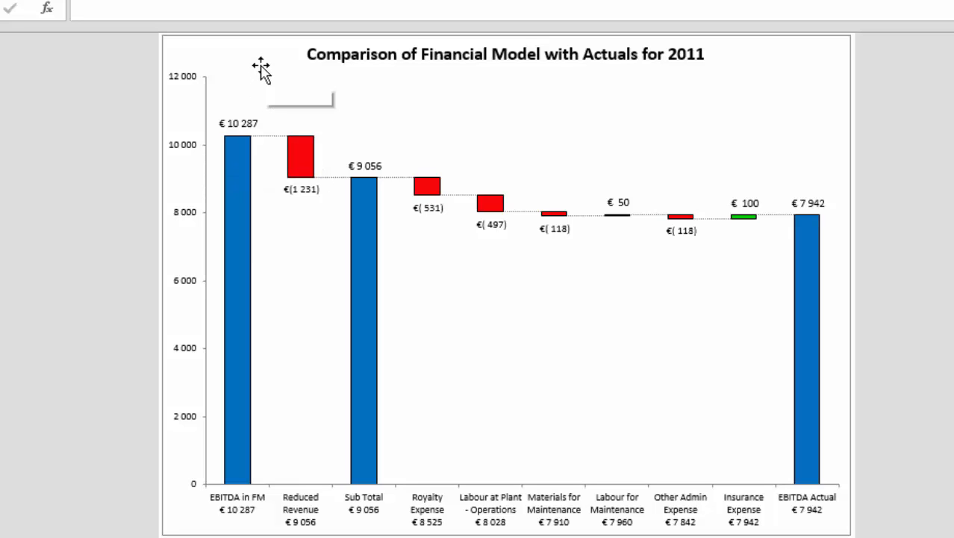
click(261, 69)
key(ctrl+v)
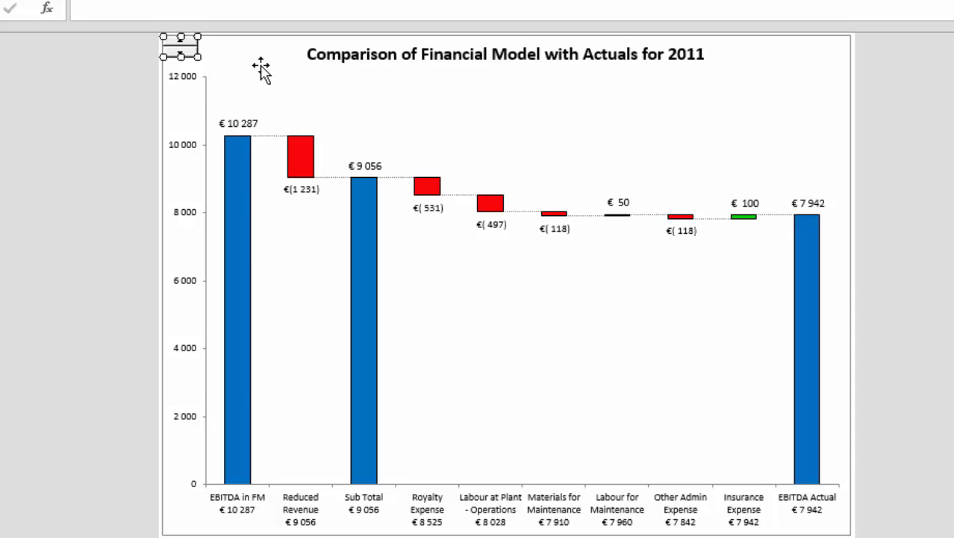
mouse_move(180, 46)
mouse_down()
mouse_move(607, 46)
mouse_move(739, 34)
mouse_move(733, 56)
mouse_up()
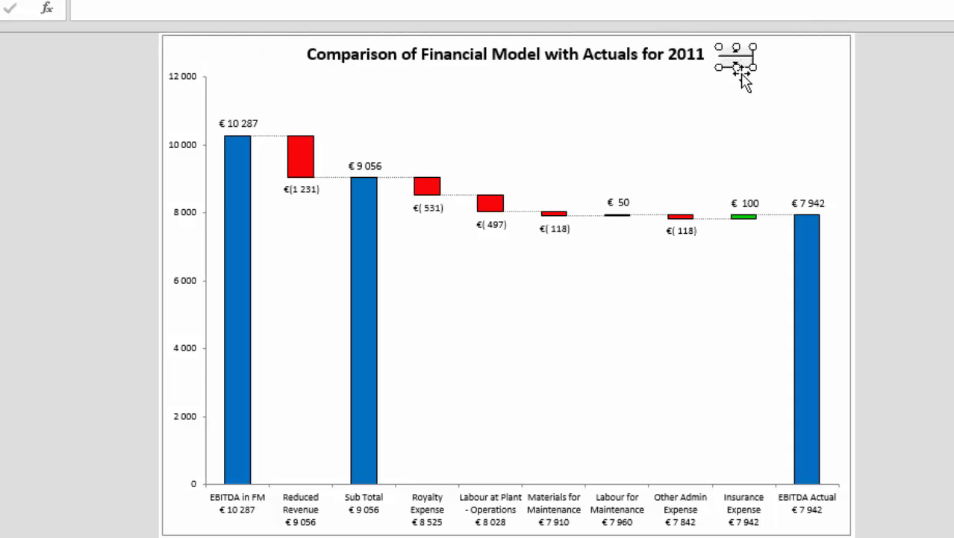
click(766, 78)
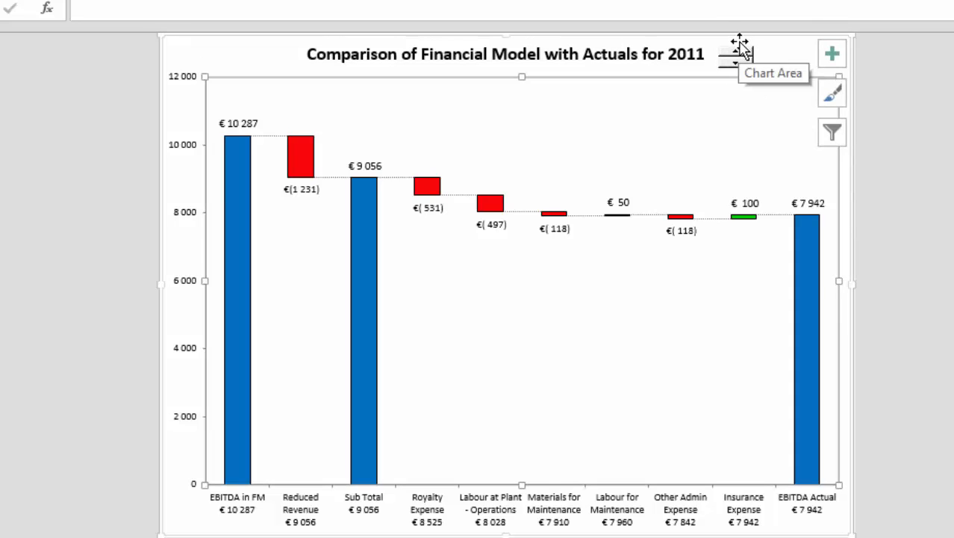
Test the chart's year spinner by stepping between 2010 and 2013, leaving the comparison on 2013.
click(738, 52)
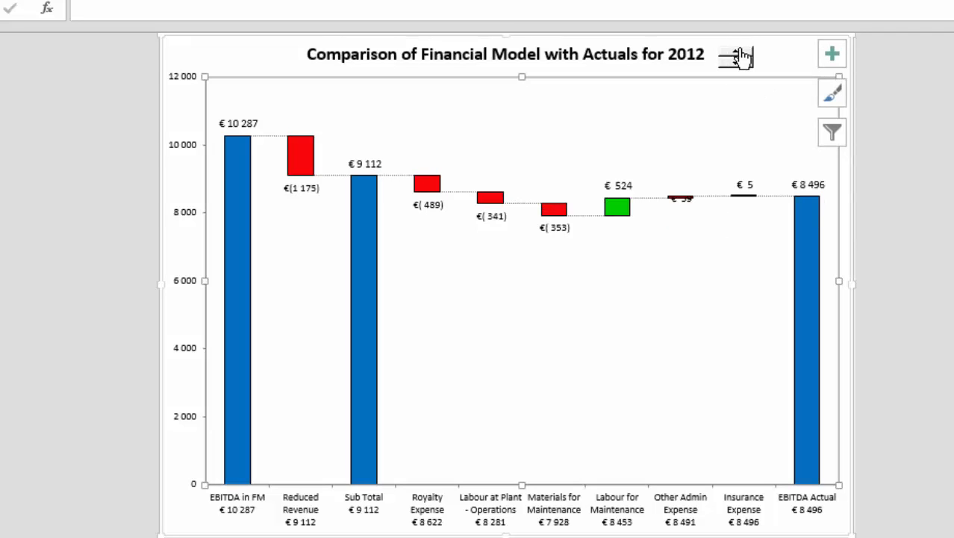
click(738, 52)
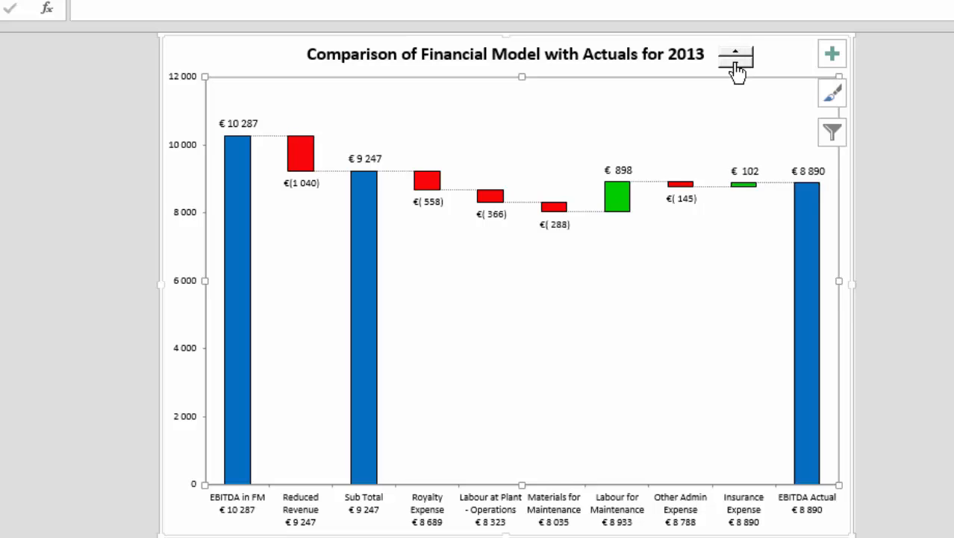
click(738, 66)
click(738, 66)
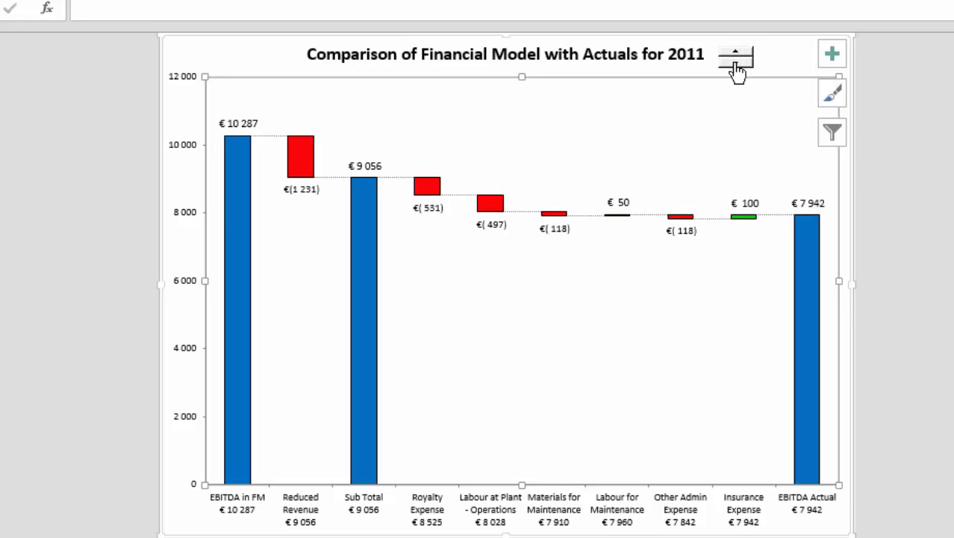
click(738, 67)
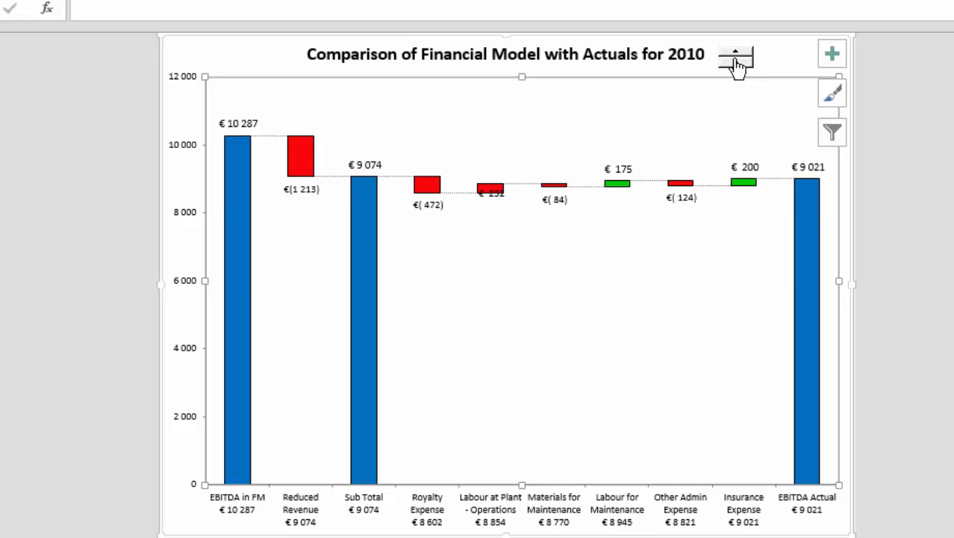
click(737, 54)
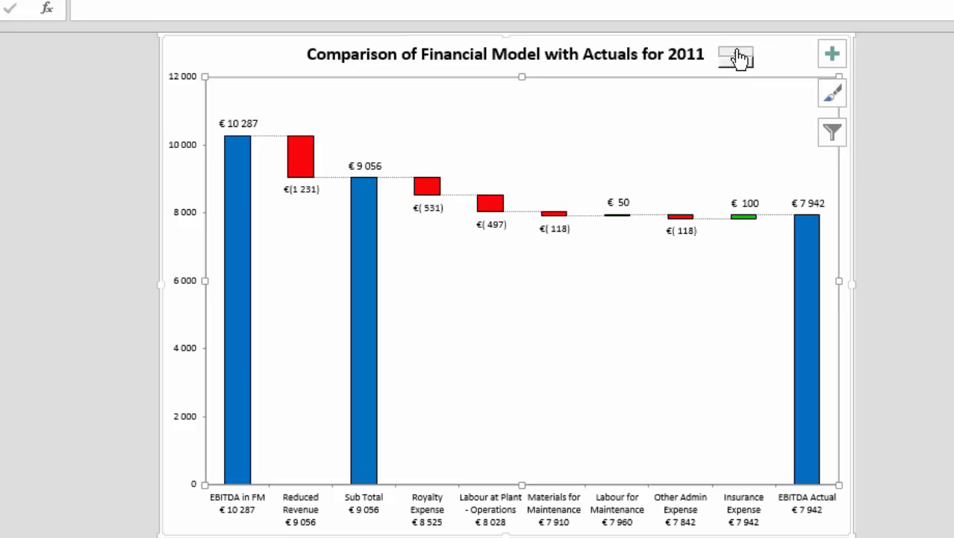
click(738, 54)
click(738, 54)
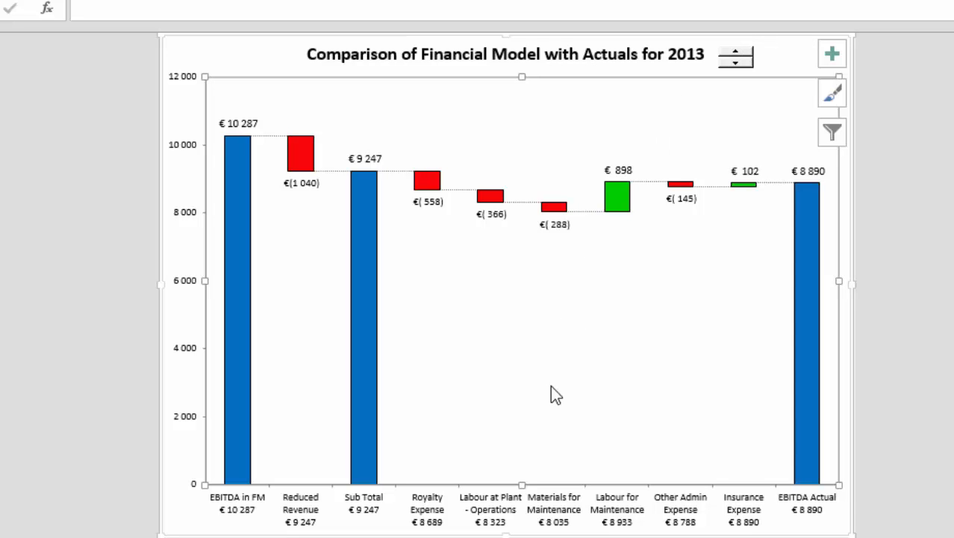
Go past the company data, energy chart and Change Analysis sheets to the Revised Forecast sheet.
key(ctrl+Page_Down)
key(ctrl+Page_Down)
key(ctrl+Page_Down)
key(ctrl+Page_Down)
key(ctrl+Page_Down)
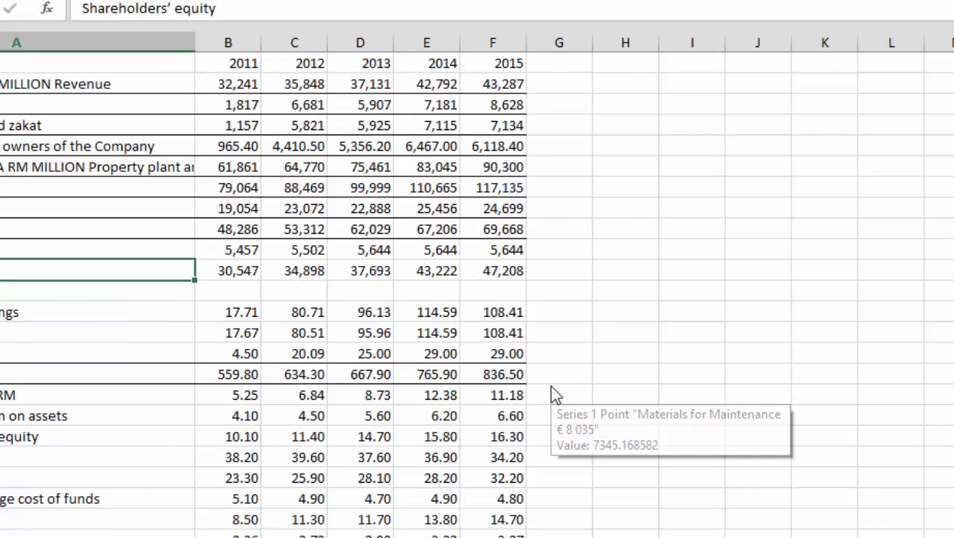
key(ctrl+Page_Down)
key(ctrl+Page_Down)
key(ctrl+Page_Down)
key(ctrl+Page_Down)
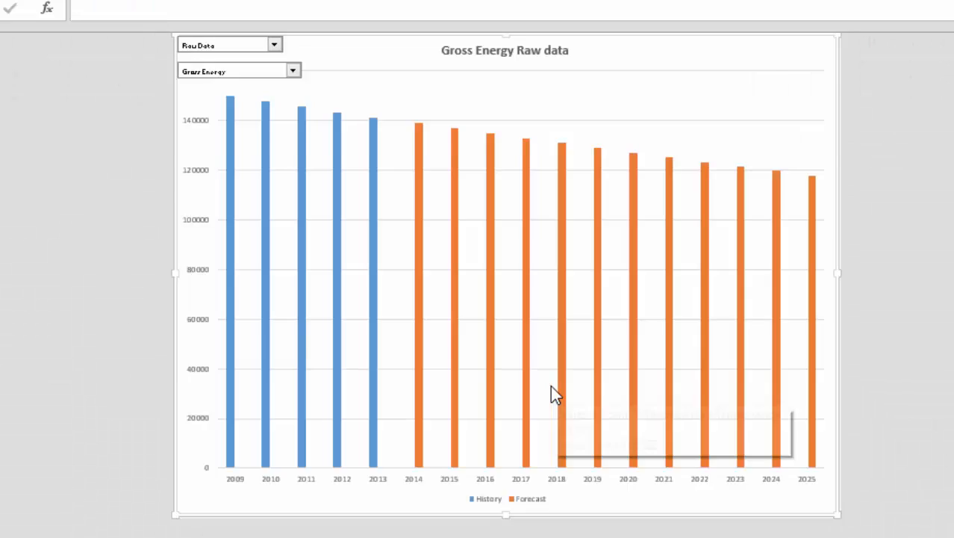
key(ctrl+Page_Down)
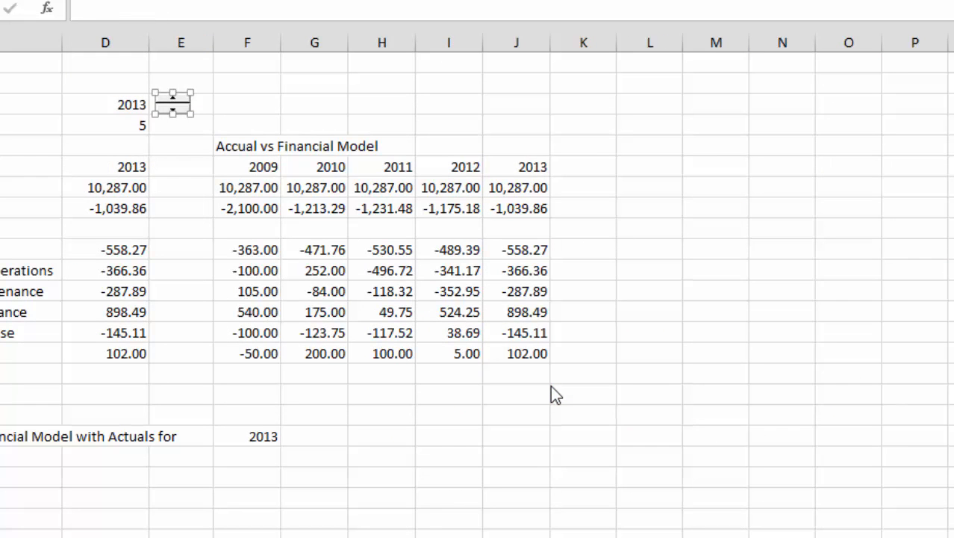
key(ctrl+Page_Down)
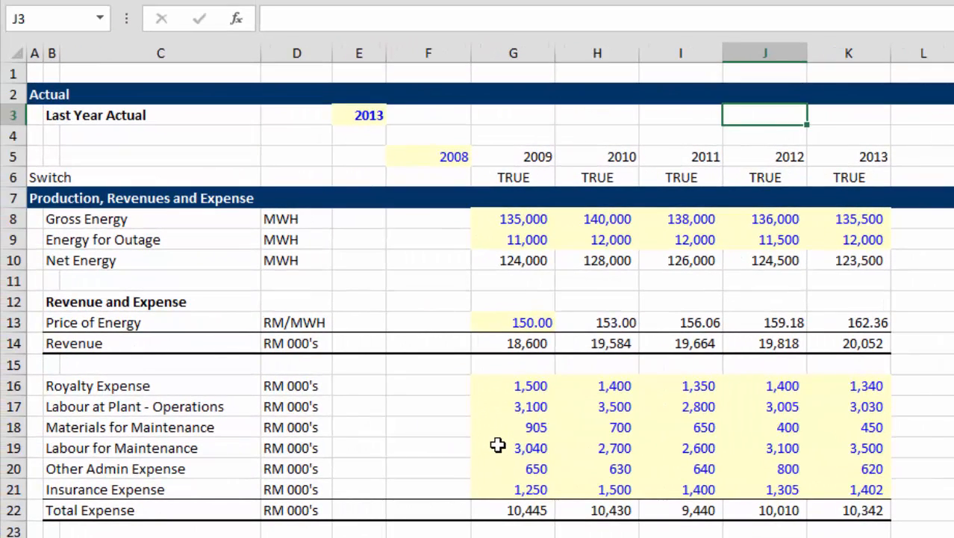
key(ctrl+Page_Up)
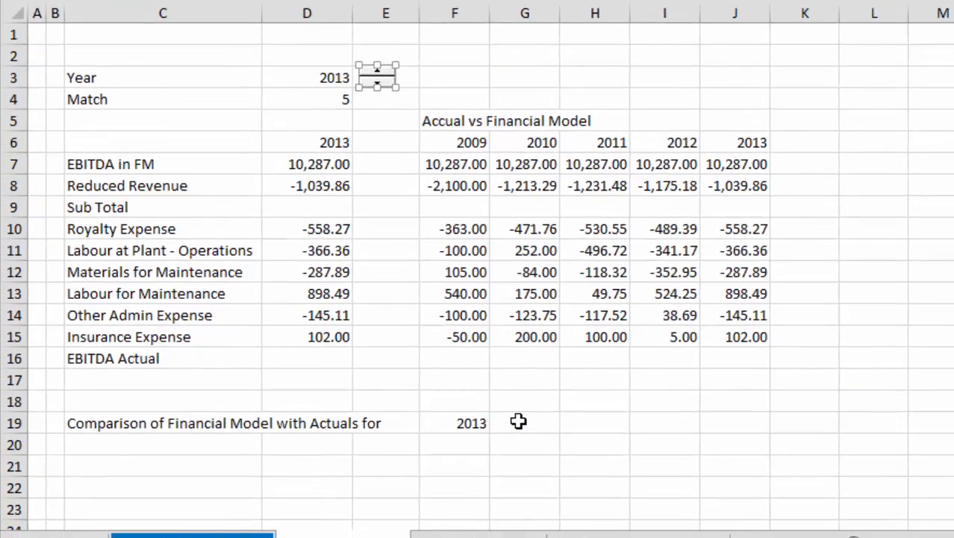
key(ctrl+Page_Down)
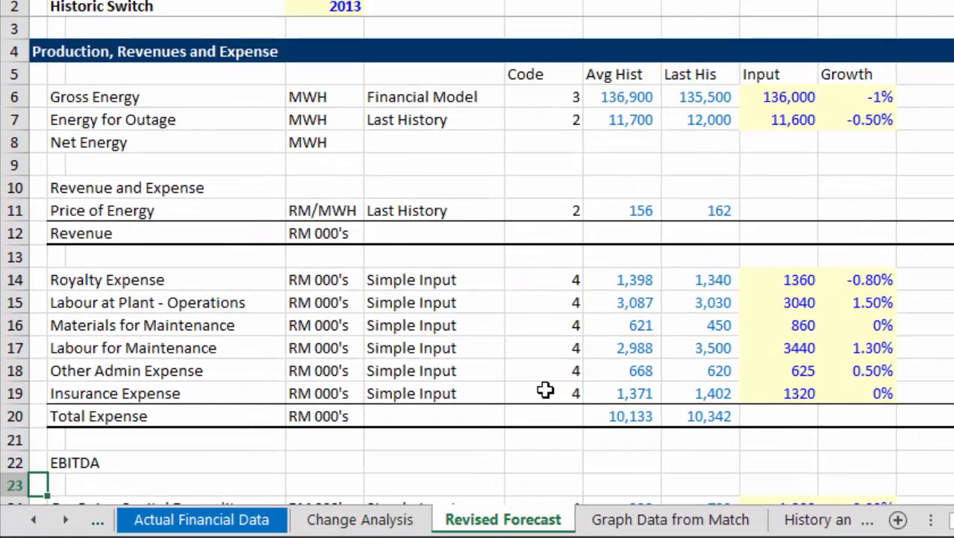
Set the forecast technique for Gross Energy in E6 to Average of History.
key(Up)
key(Up)
key(Up)
key(Up)
key(Up)
key(Up)
key(Up)
key(Up)
key(Up)
key(Up)
key(Up)
key(Up)
key(Up)
key(Up)
key(Up)
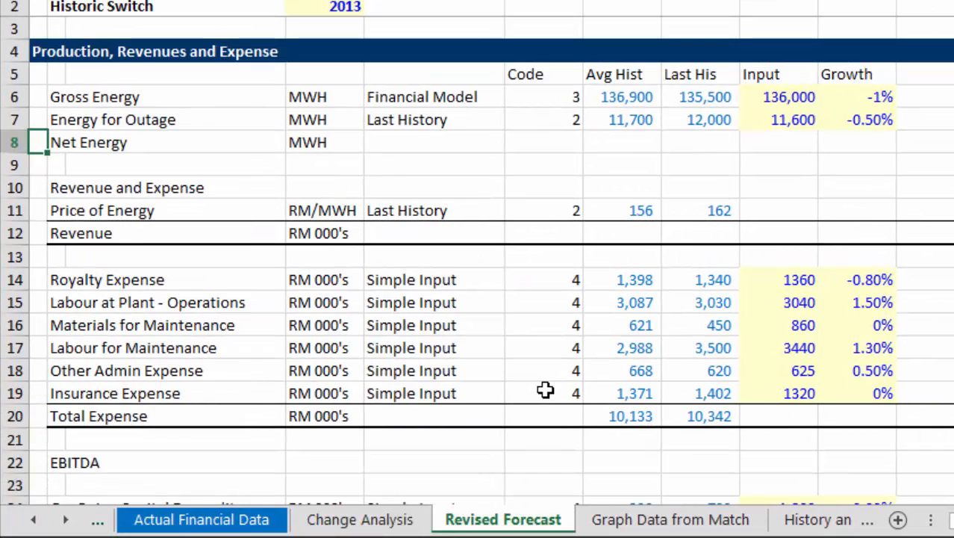
key(Right)
key(Right)
key(Up)
key(Up)
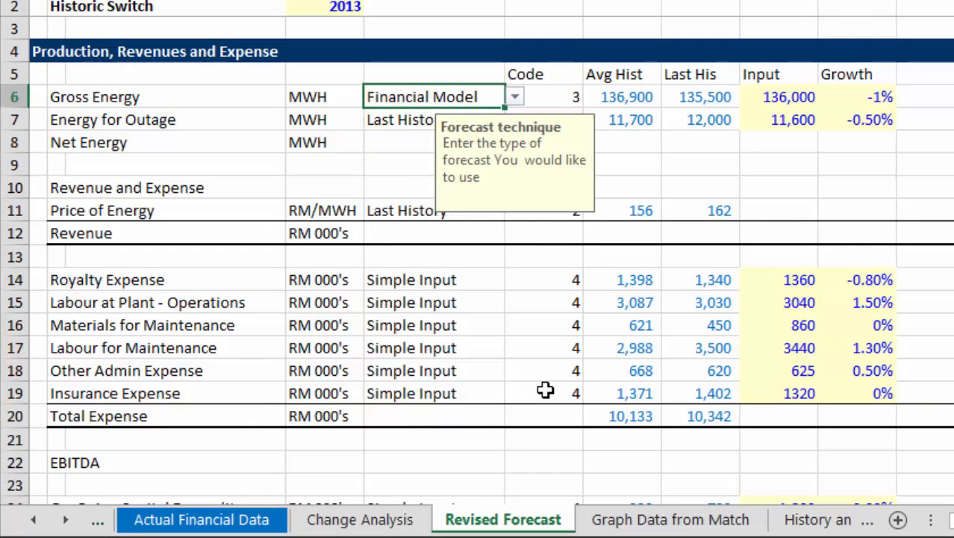
click(517, 97)
key(Up)
key(Up)
key(Return)
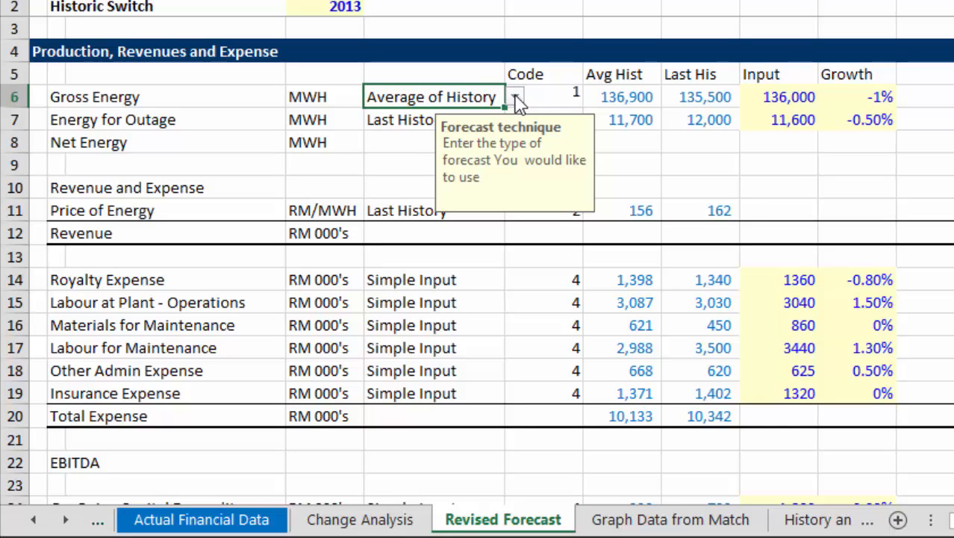
Switch the Gross Energy forecast technique to Last History and return it to Financial Model.
click(516, 98)
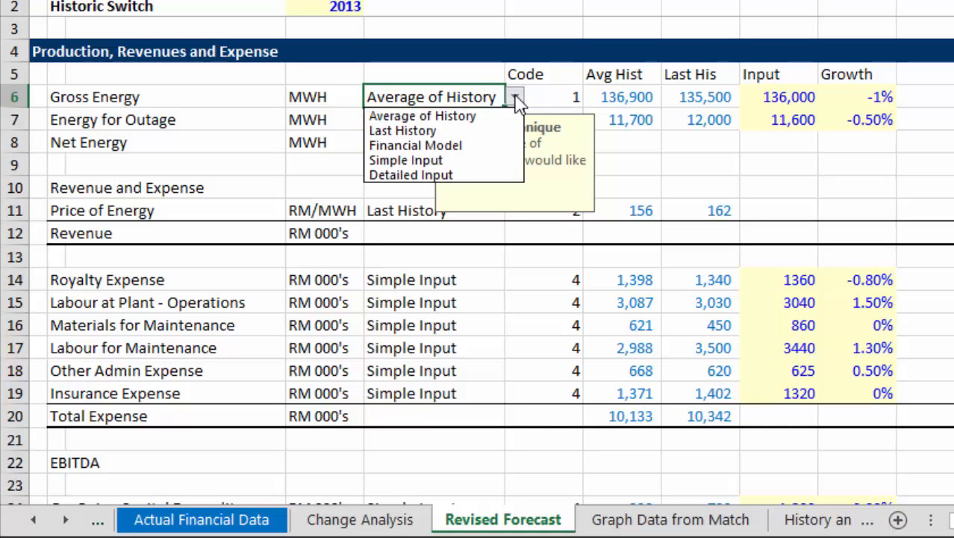
key(Down)
key(Return)
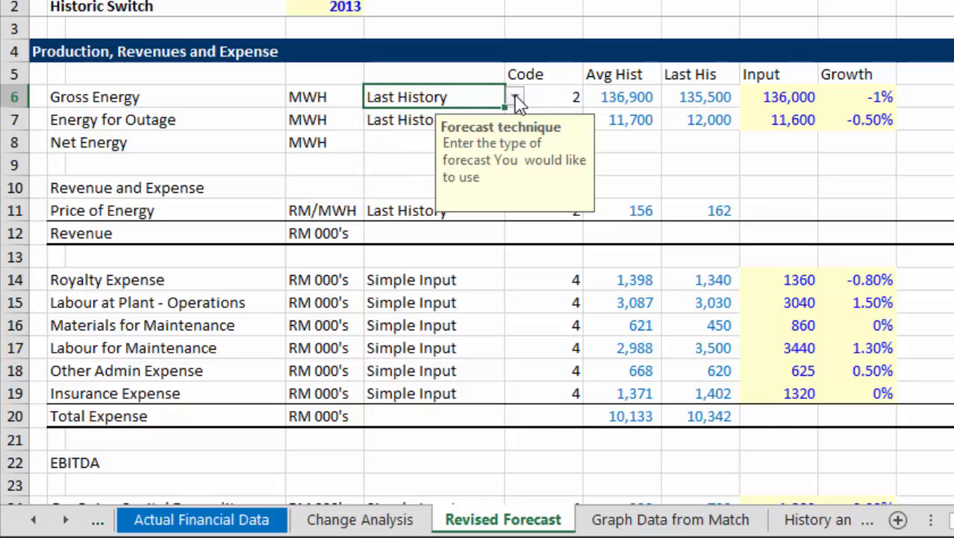
click(516, 97)
key(Down)
key(Return)
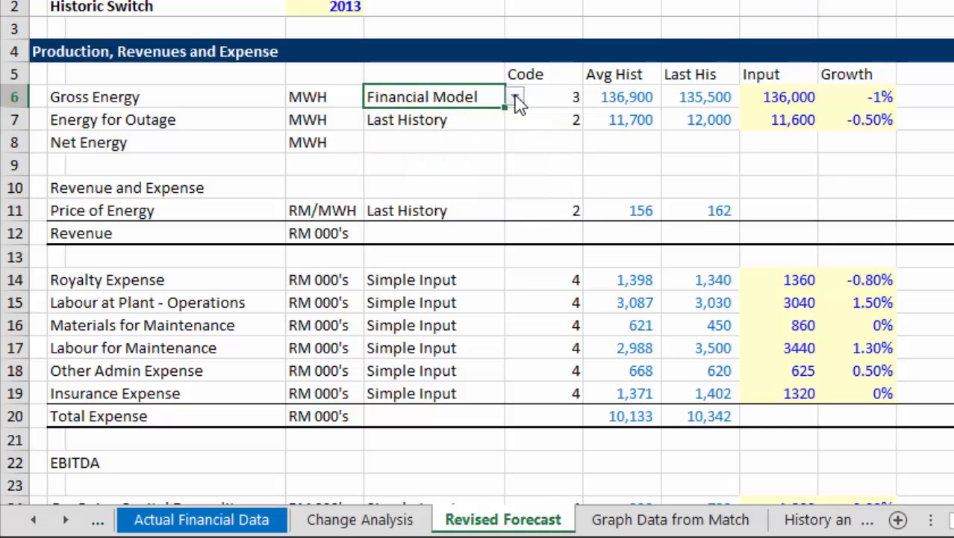
Select the 2009 column from L1 down to the EBIT row in L32 to examine the revised forecast calculations.
key(Right)
key(Right)
key(Right)
key(Right)
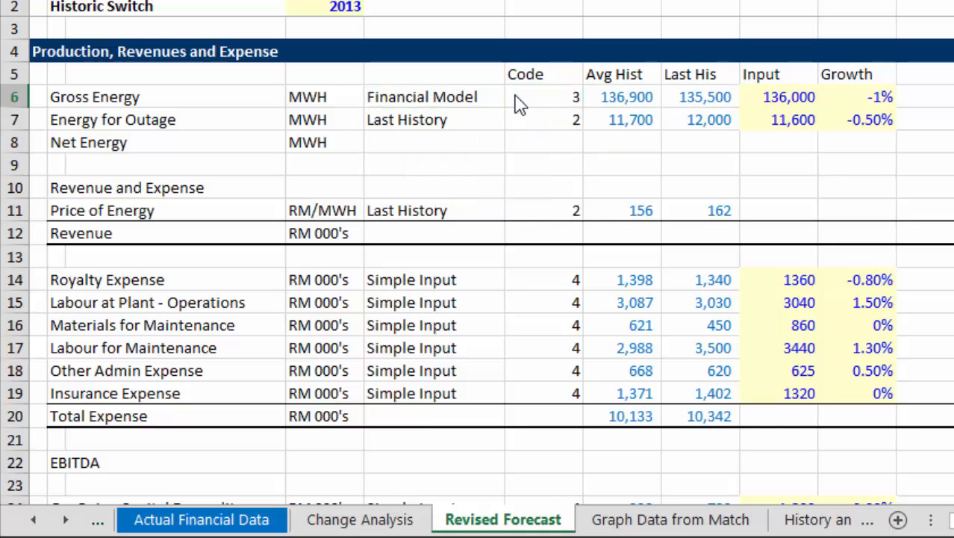
key(Left)
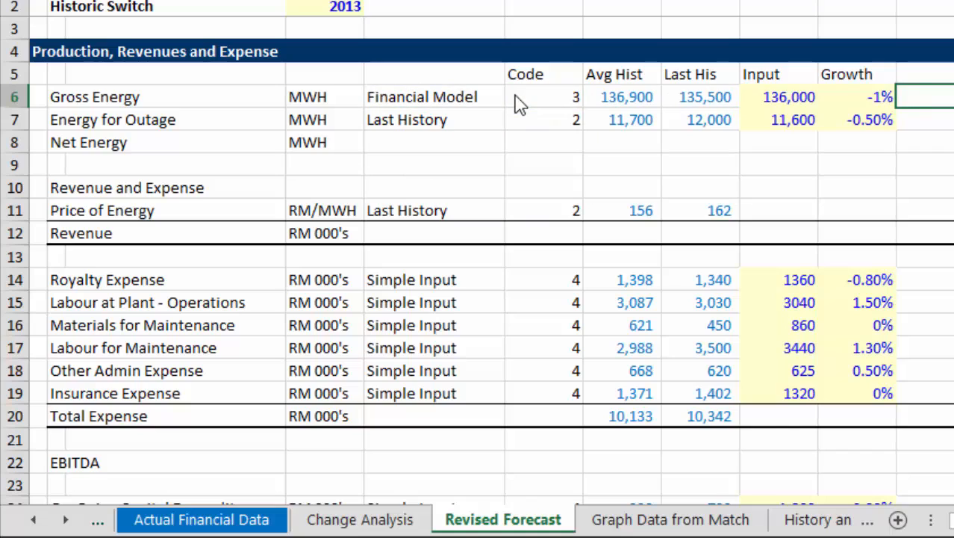
key(Right)
key(Up)
key(Up)
key(Up)
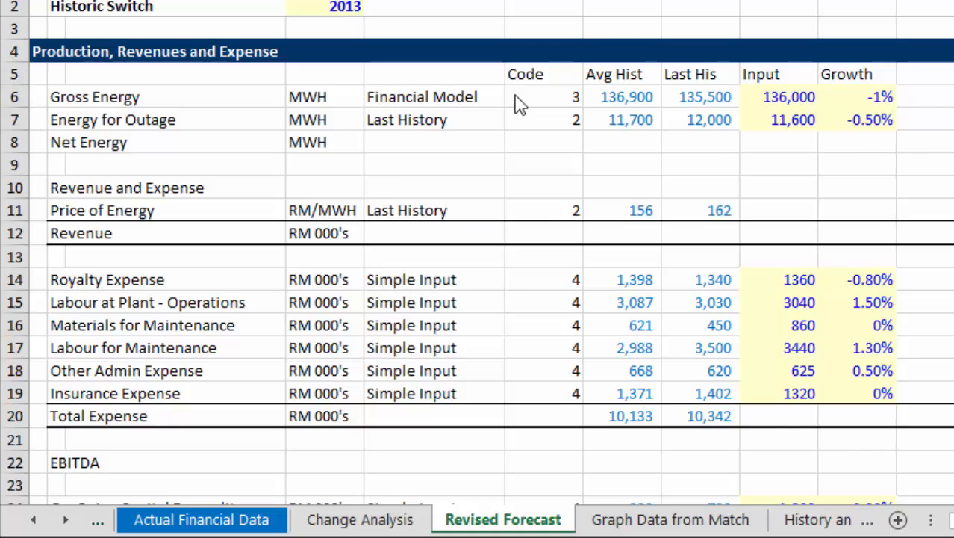
key(shift+Down)
key(shift+Down)
key(shift+Down)
key(shift+Down)
key(shift+Down)
key(shift+Down)
key(shift+Down)
key(shift+Down)
key(shift+Down)
key(shift+Down)
key(shift+Down)
key(shift+Down)
key(shift+Down)
key(shift+Down)
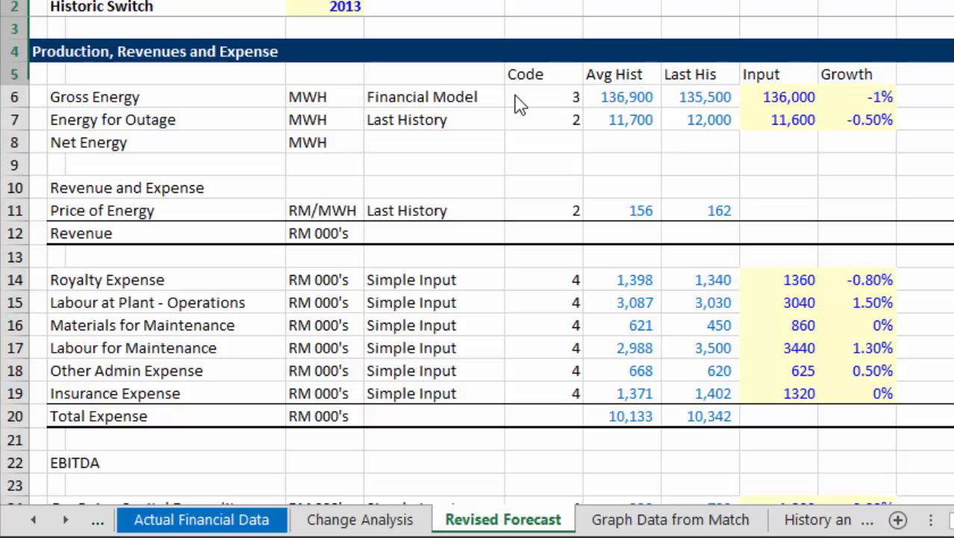
key(shift+Down)
key(shift+Down)
key(shift+Down)
key(shift+Down)
key(shift+Down)
key(shift+Down)
key(shift+Down)
key(shift+Down)
key(shift+Down)
key(shift+Down)
key(shift+Down)
key(shift+Down)
key(shift+Down)
key(shift+Down)
key(shift+Down)
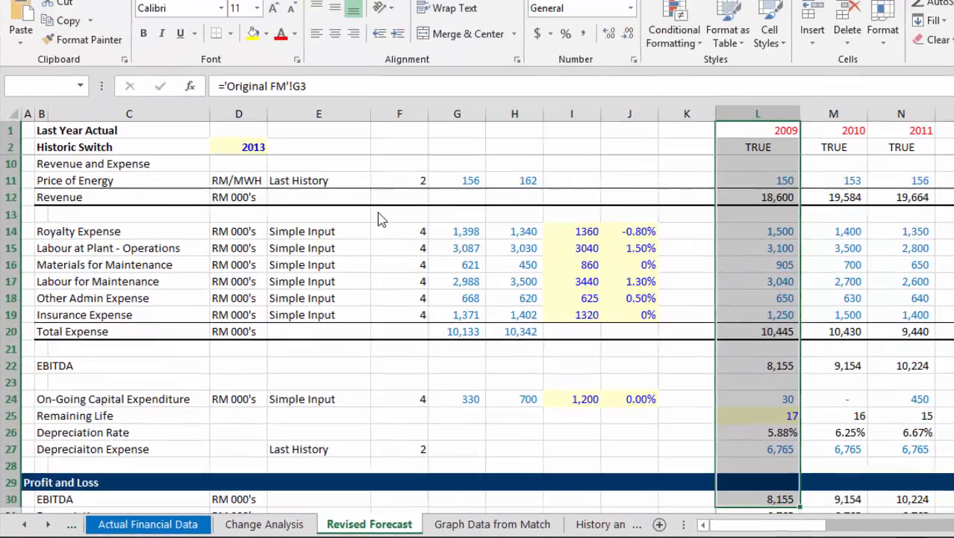
key(shift+Down)
key(shift+Down)
key(shift+Down)
key(shift+Up)
key(shift+Up)
key(shift+Up)
key(shift+Up)
key(shift+Up)
key(shift+Up)
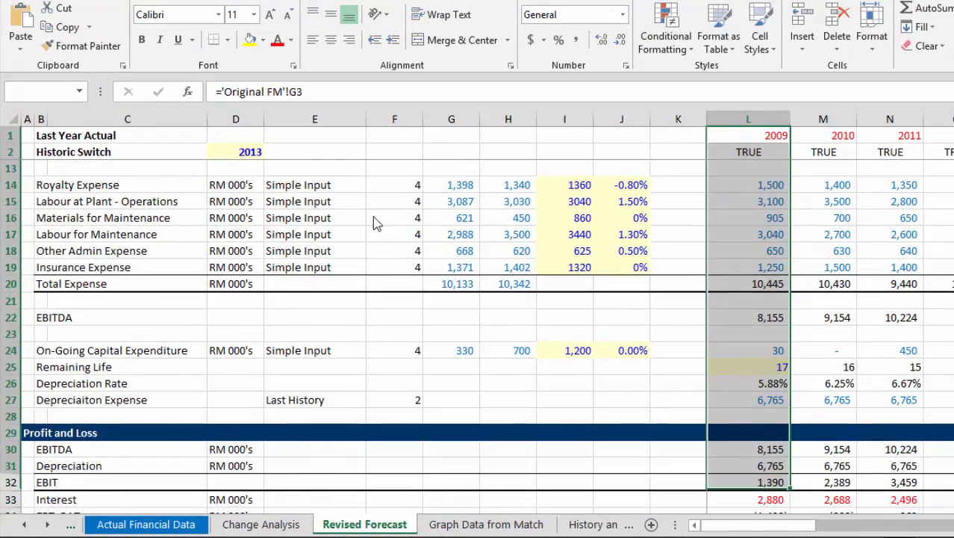
Extend the selection from L1 through row 27 across all the year columns of the revised forecast.
key(shift+Right)
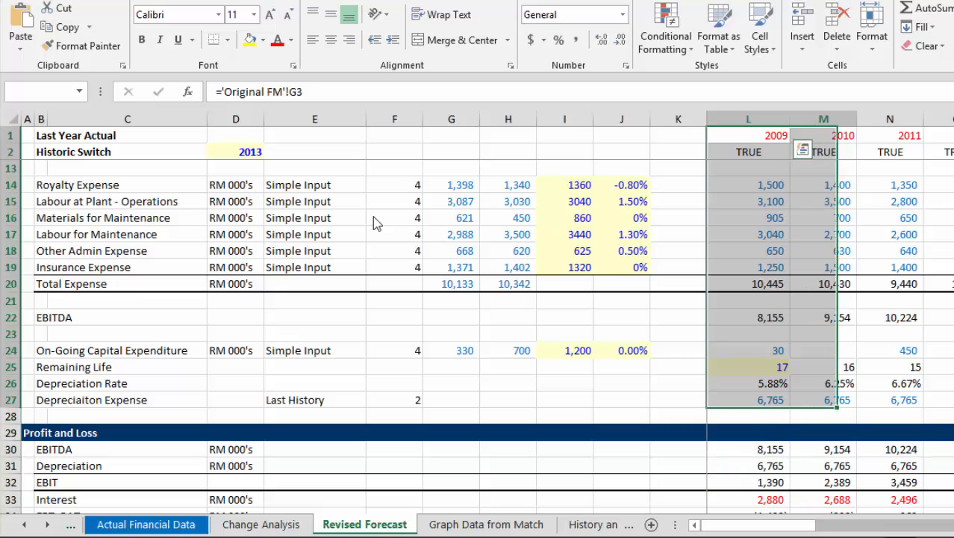
key(shift+Right)
key(shift+Right)
key(shift+Right)
key(shift+Right)
key(shift+Right)
key(shift+Right)
key(shift+Right)
key(shift+Right)
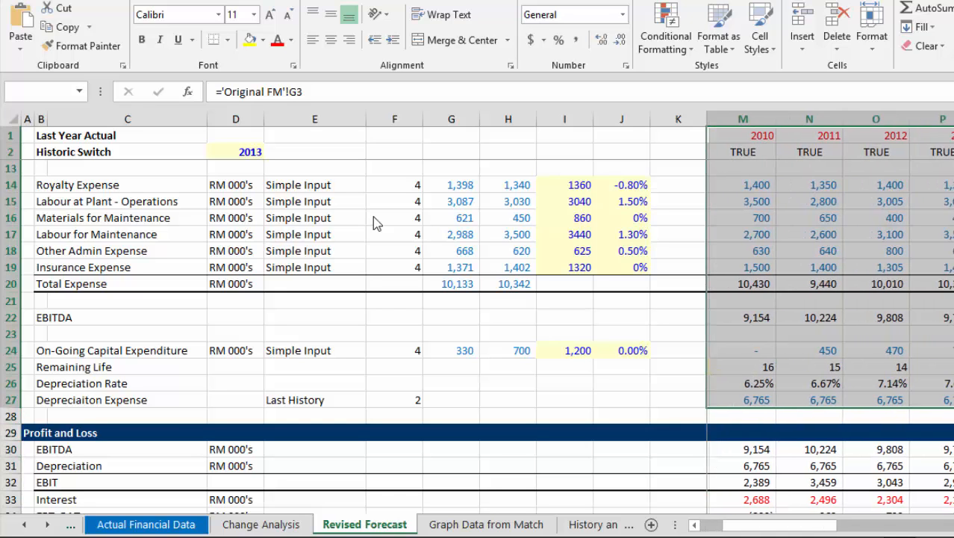
key(shift+Right)
key(shift+Right)
key(shift+Right)
key(shift+Right)
key(shift+Right)
key(shift+Right)
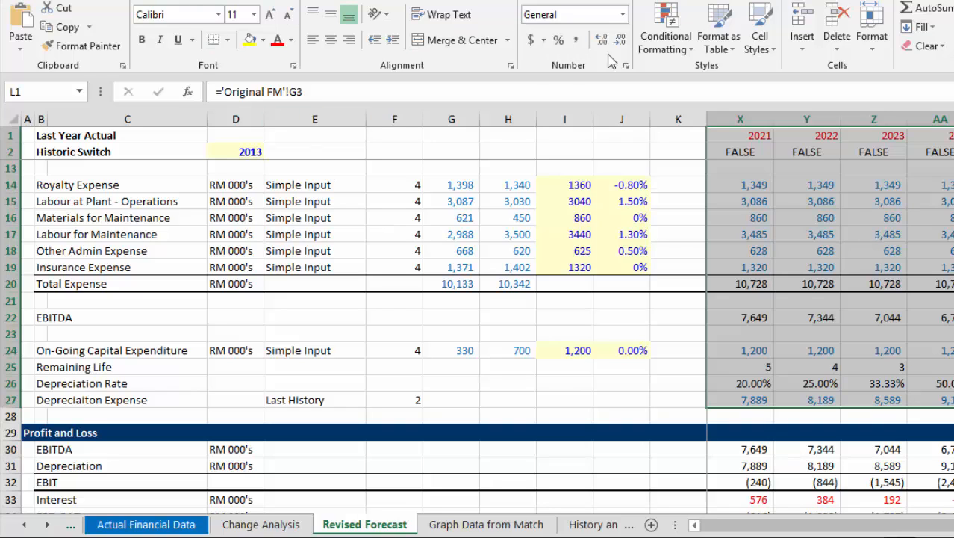
Create a conditional formatting rule for the selected range that uses the formula =L$2=true.
click(666, 41)
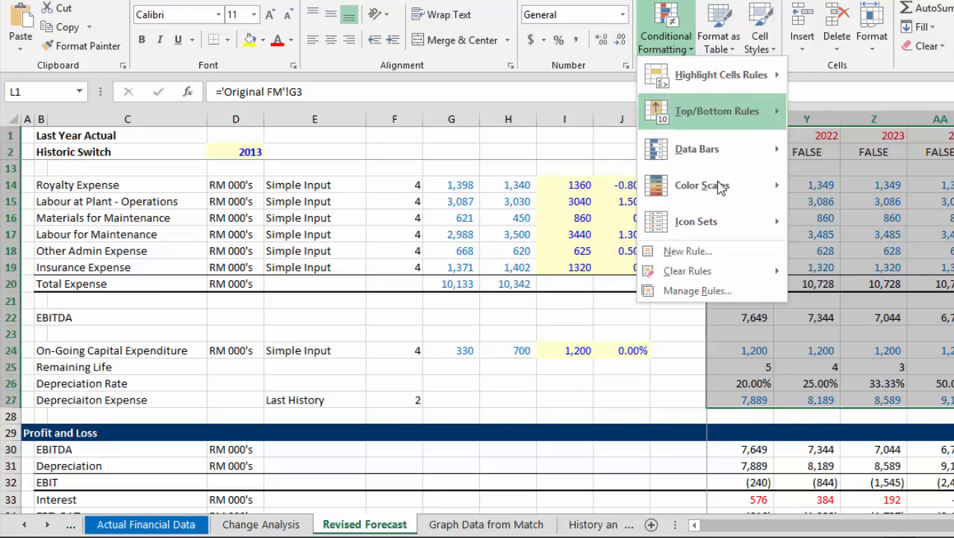
click(721, 253)
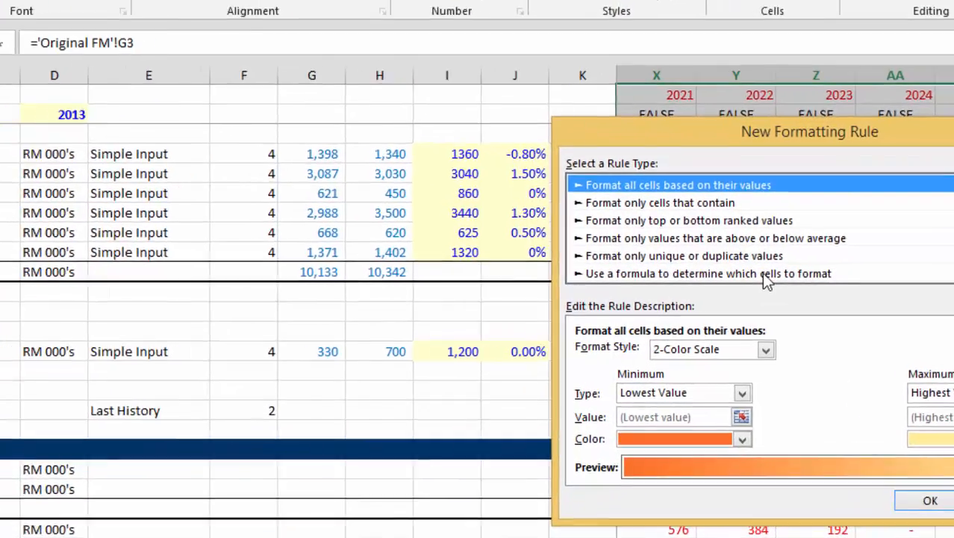
click(830, 285)
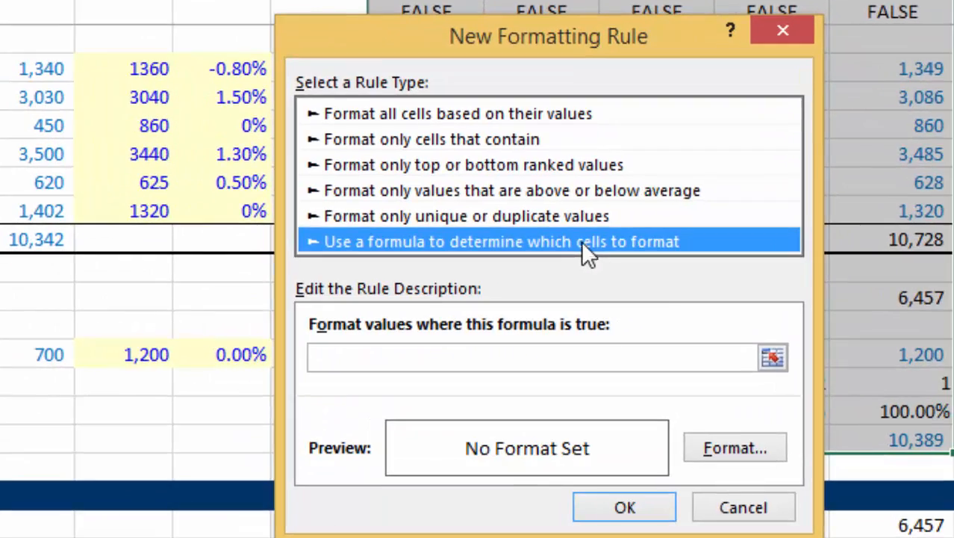
click(772, 356)
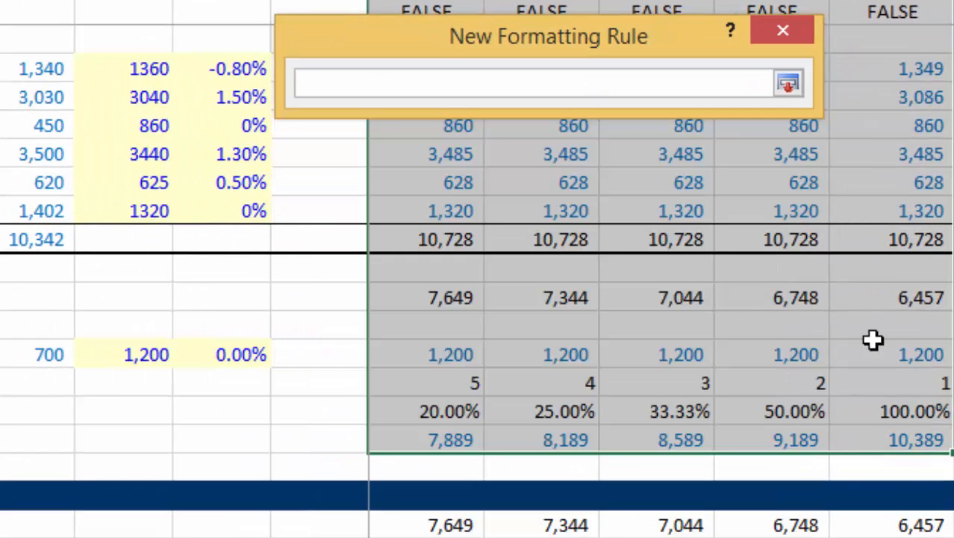
scroll(661, 298, left, 7)
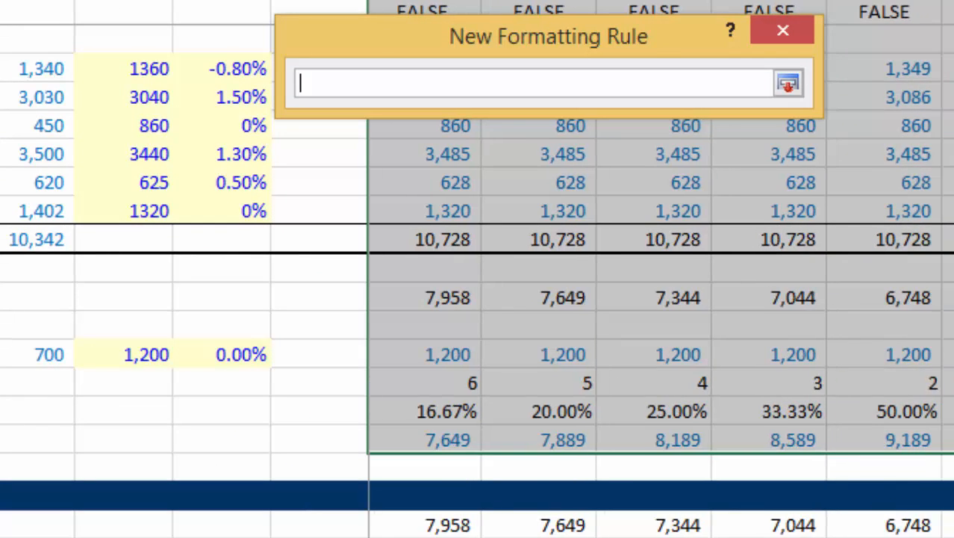
scroll(661, 299, left, 5)
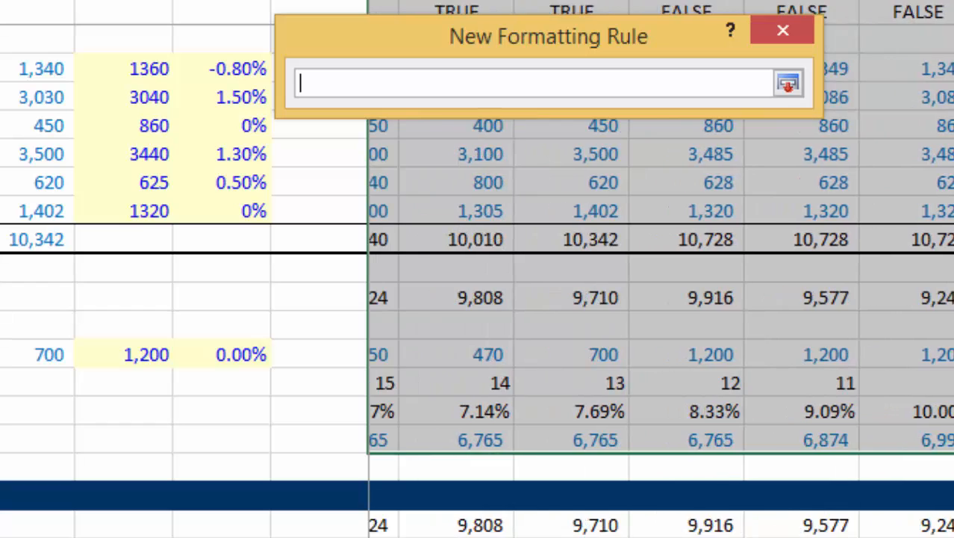
click(442, 12)
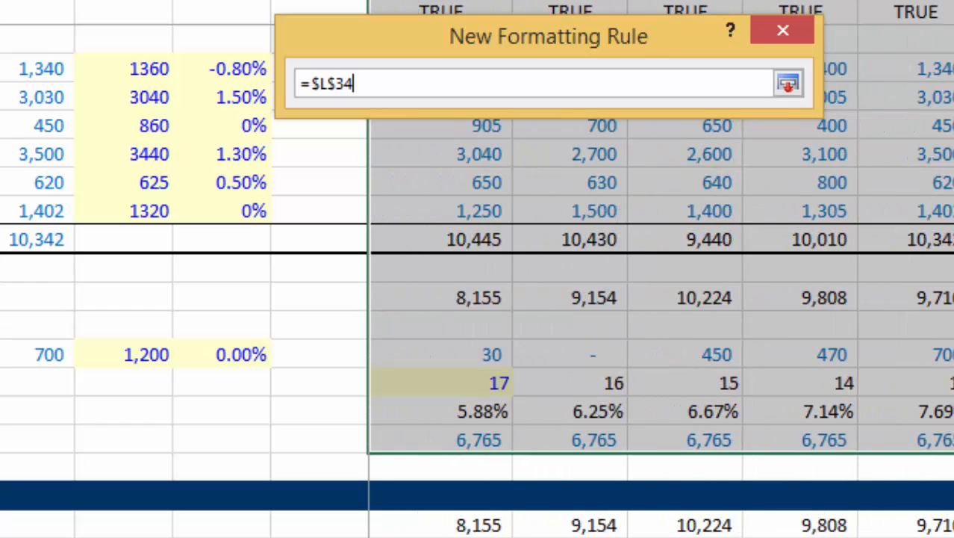
drag(518, 27, 501, 137)
click(463, 10)
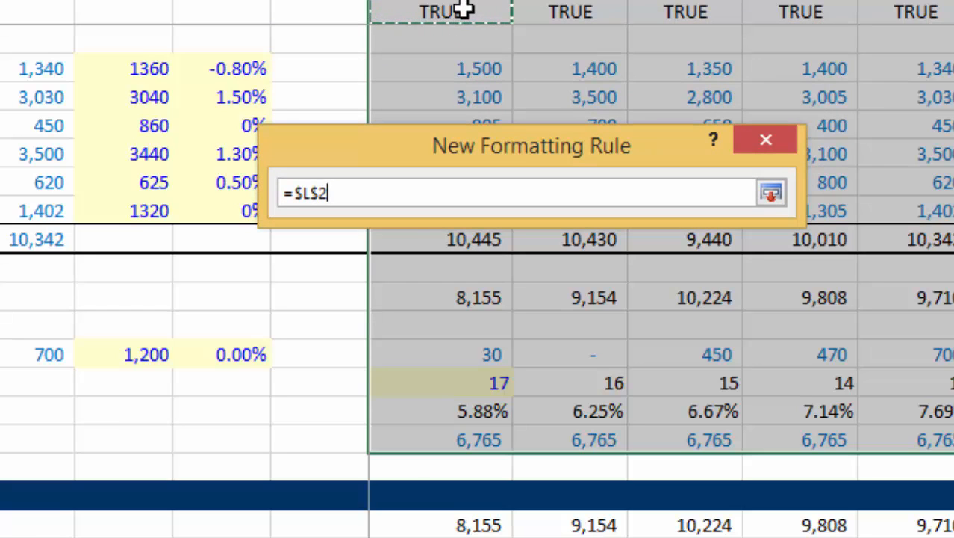
key(F4)
text(=true)
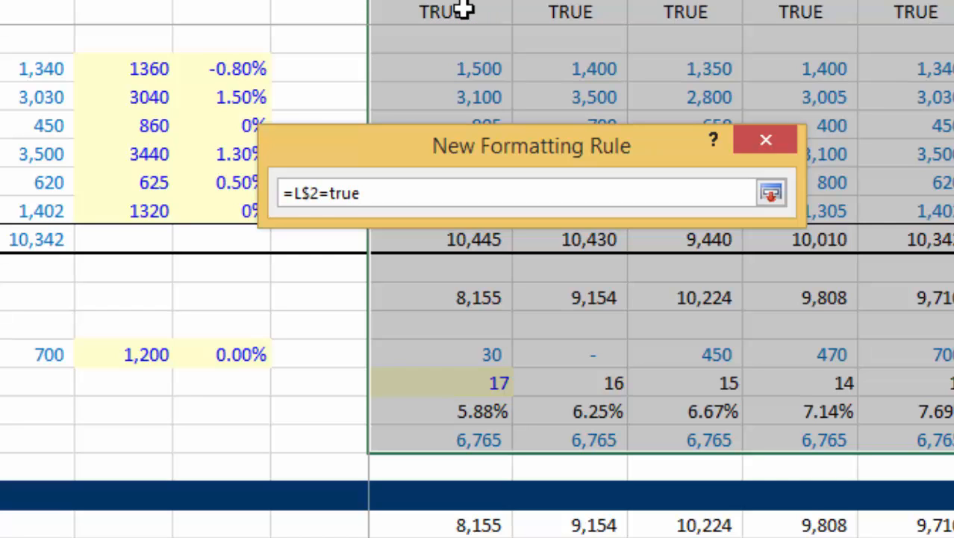
key(Return)
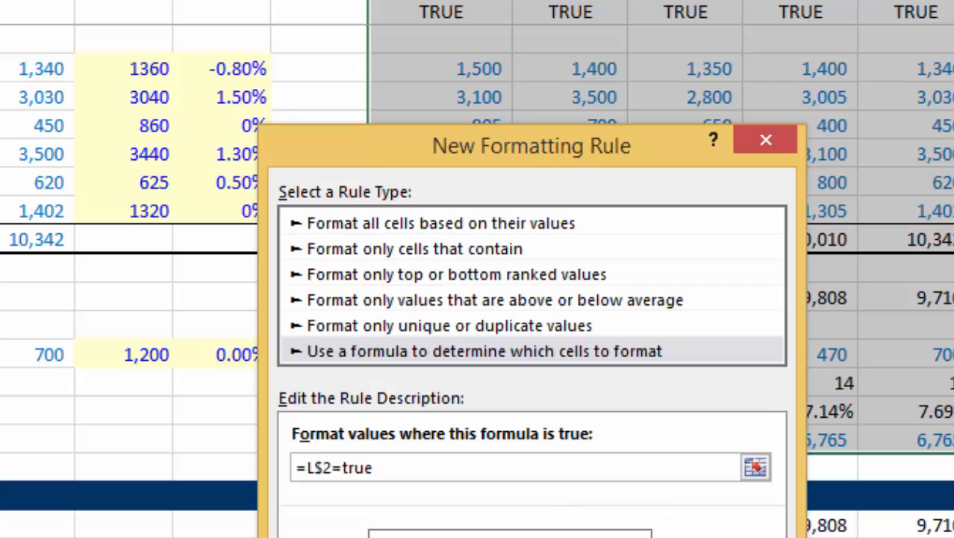
Give the formatting rule the lightest green background fill and apply it to the selected year columns.
click(716, 537)
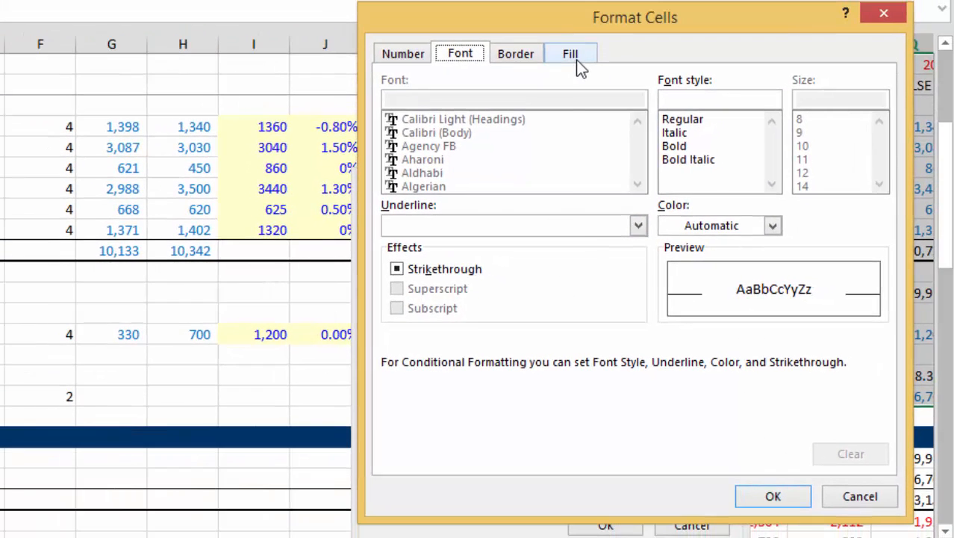
click(571, 55)
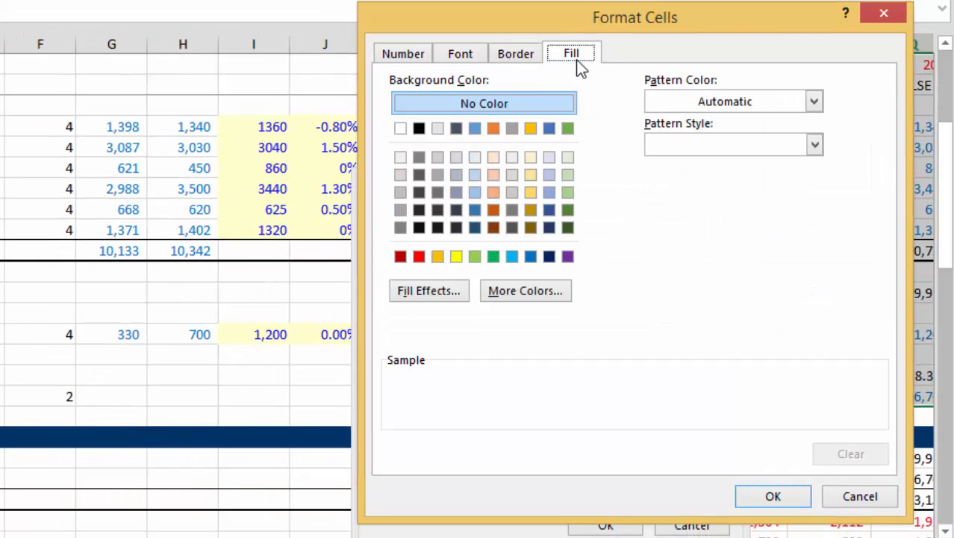
click(568, 158)
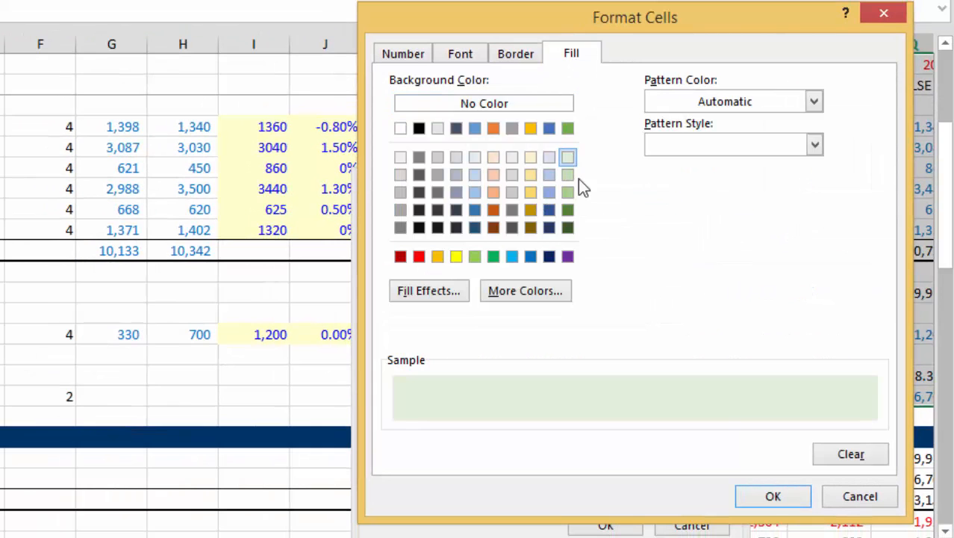
click(773, 500)
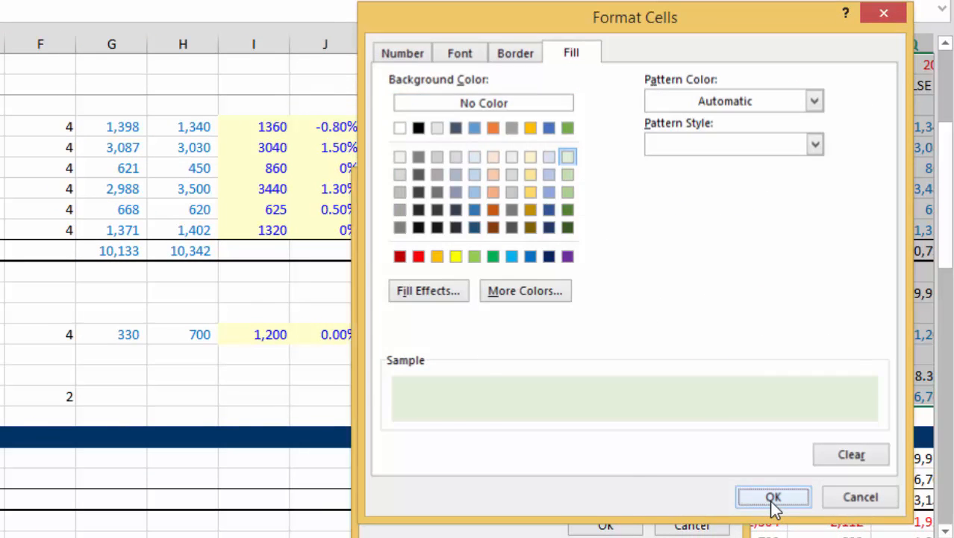
click(635, 524)
click(632, 307)
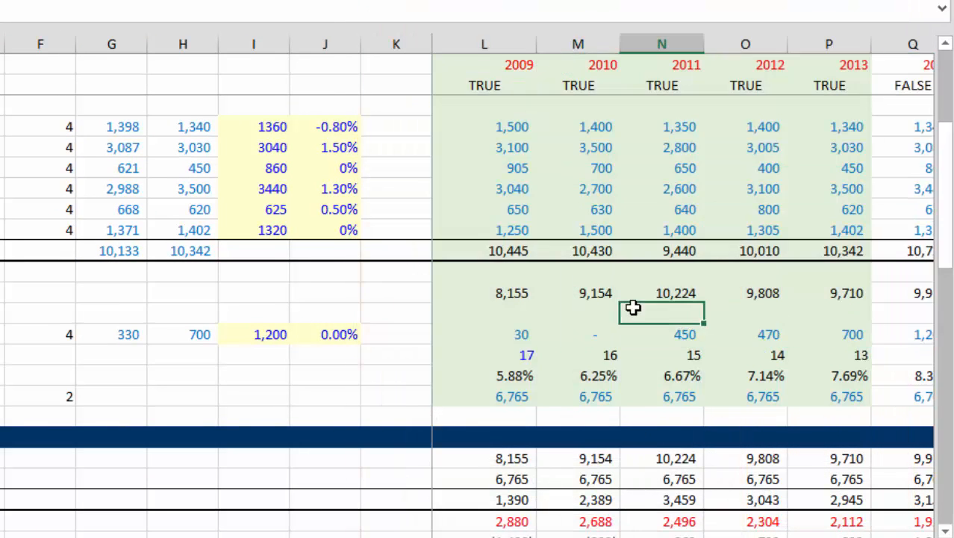
Move along row 23 to examine the shading of the year columns, ending at column A.
key(Left)
key(Left)
key(Left)
key(Right)
key(Right)
key(Right)
key(Right)
key(Right)
key(Right)
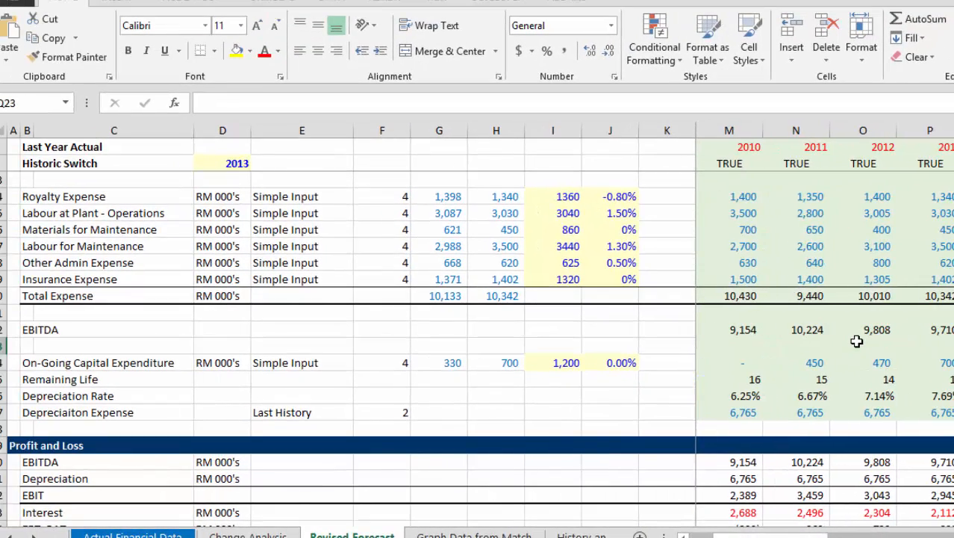
key(Left)
key(Left)
key(Left)
key(Left)
key(Left)
key(Left)
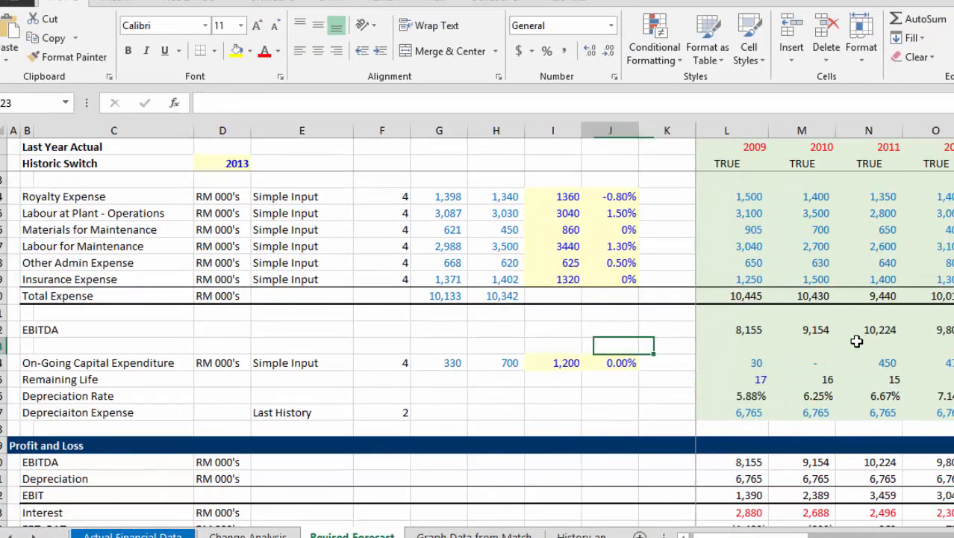
key(Home)
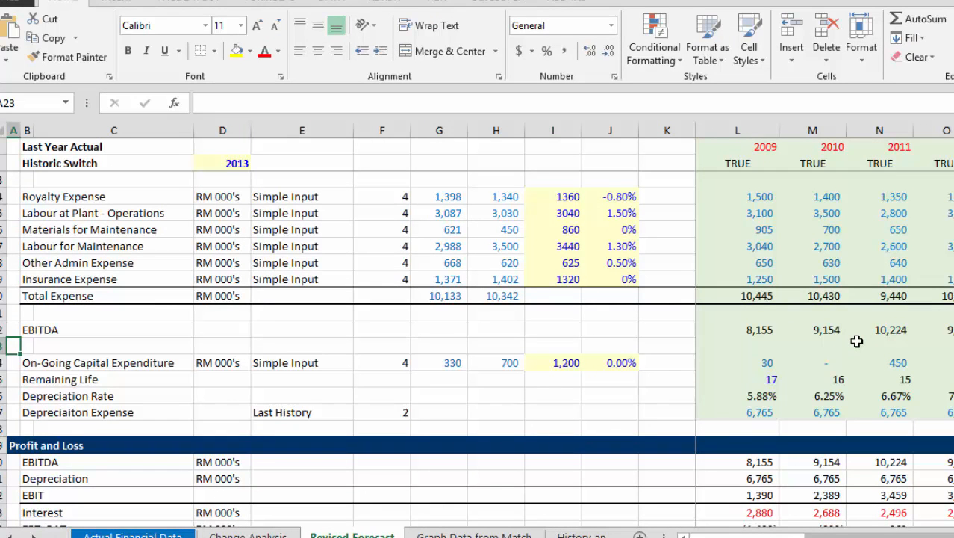
Go to the Graph Data from Match sheet and examine the Insurance Expense label and its FM Row MATCH formula in D10.
key(ctrl+Page_Down)
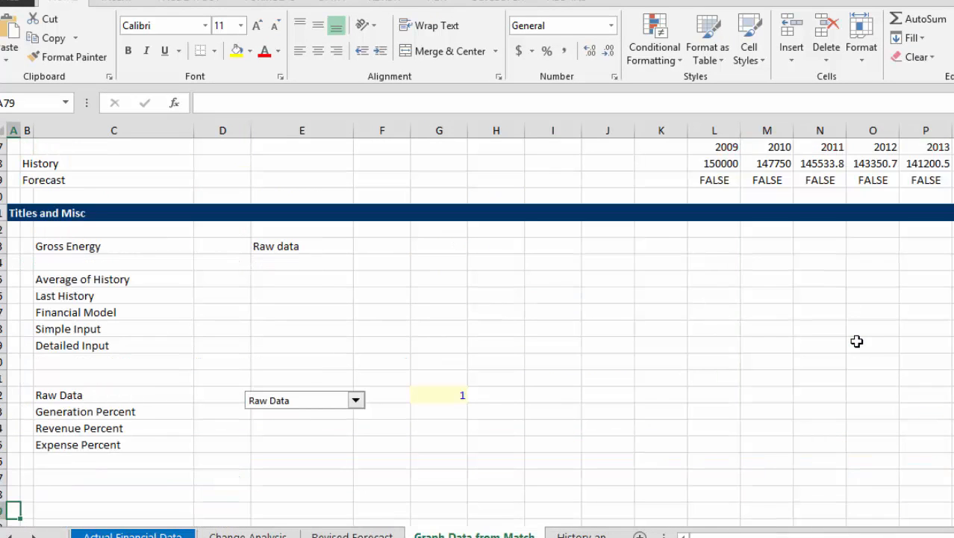
key(Page_Up)
key(Page_Up)
key(Page_Up)
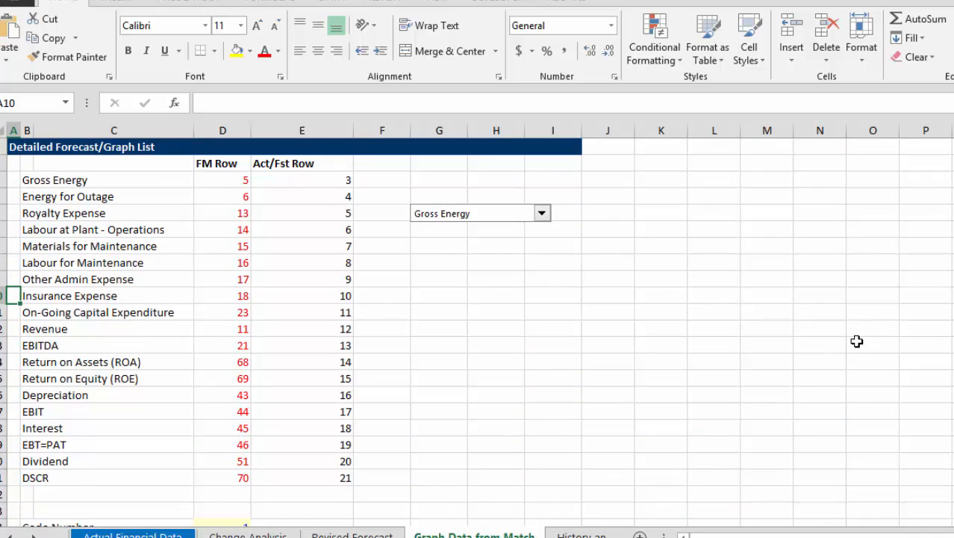
key(Right)
key(Right)
key(Right)
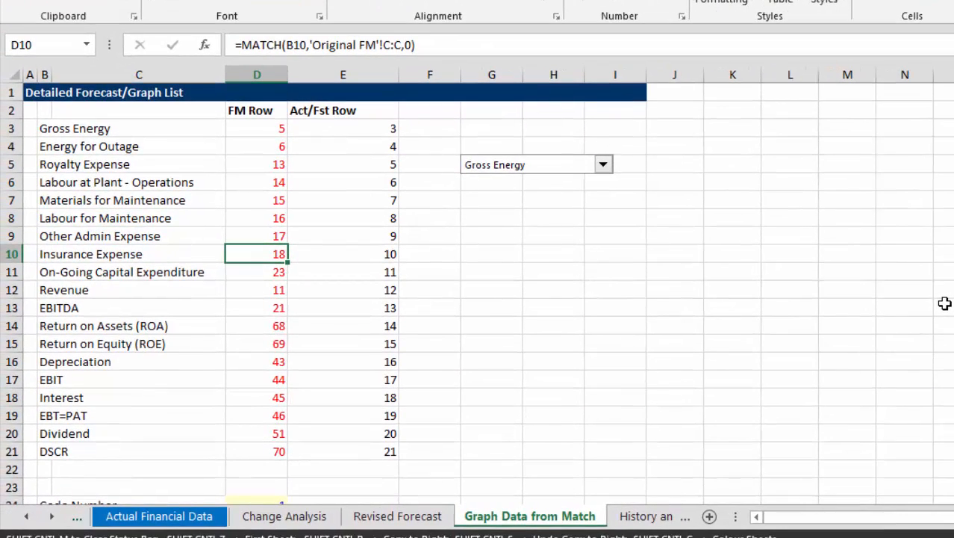
key(Left)
key(Left)
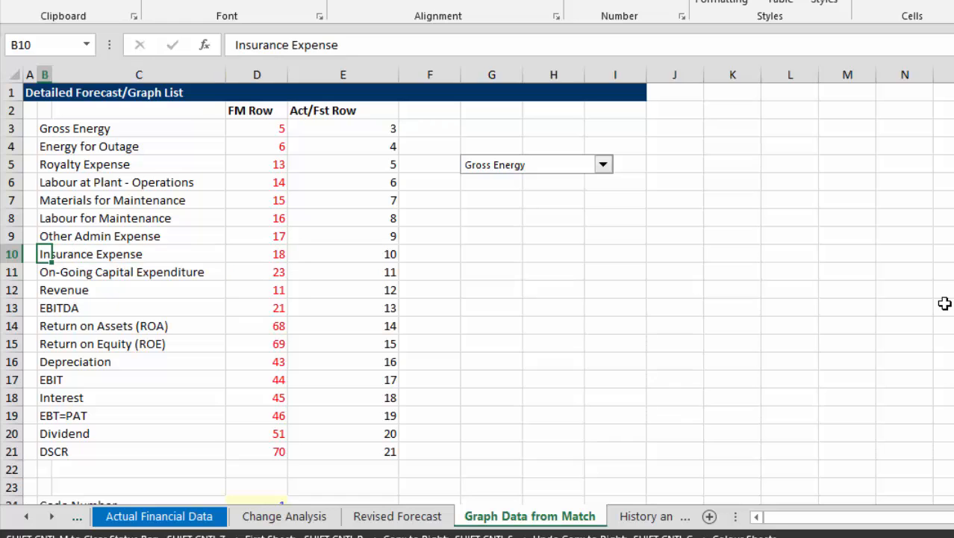
key(Right)
key(Right)
Look through the Financial Model Comparison, Raw data, Generation Percent, Revenue Percent and Expense Percent sections below the graph list.
key(Page_Down)
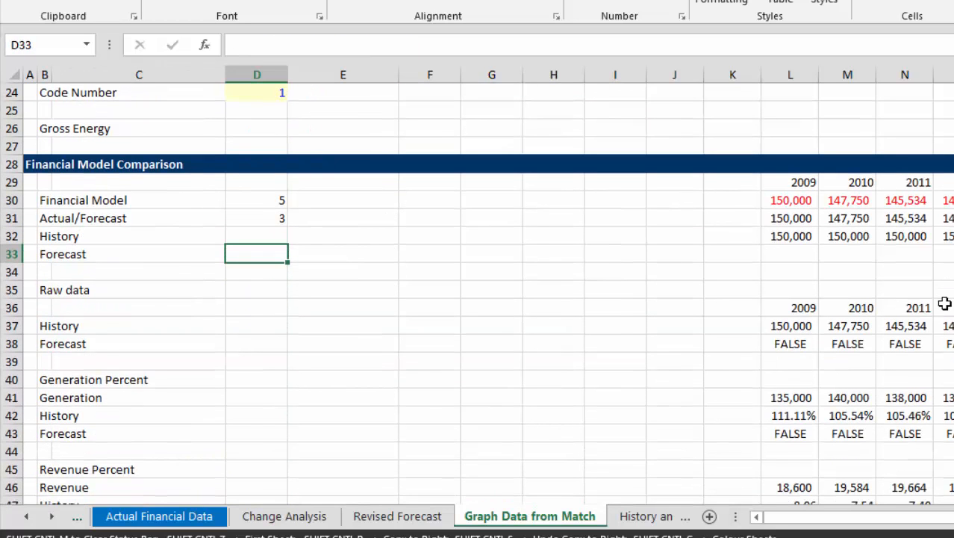
key(Down)
key(Down)
key(Down)
key(Down)
key(Down)
key(Down)
key(Down)
key(Down)
key(Down)
key(Down)
key(Down)
key(Down)
key(Down)
key(Down)
key(Down)
key(Down)
key(Down)
key(Down)
key(Down)
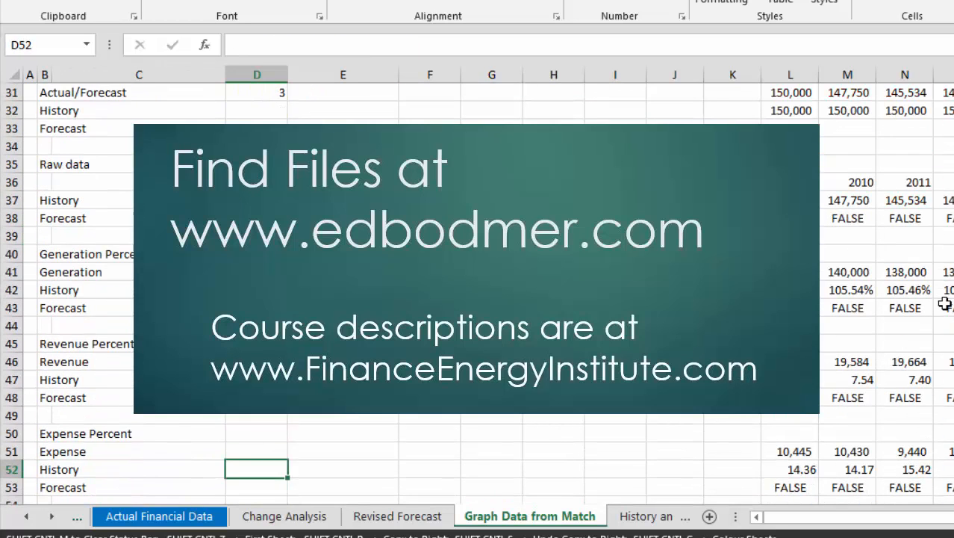
key(Up)
key(Up)
key(Up)
key(Up)
key(Up)
key(Up)
key(Up)
key(Up)
key(Up)
key(Up)
key(Up)
key(Up)
key(Up)
key(Up)
key(Up)
key(Up)
key(Up)
key(Up)
key(Up)
key(Up)
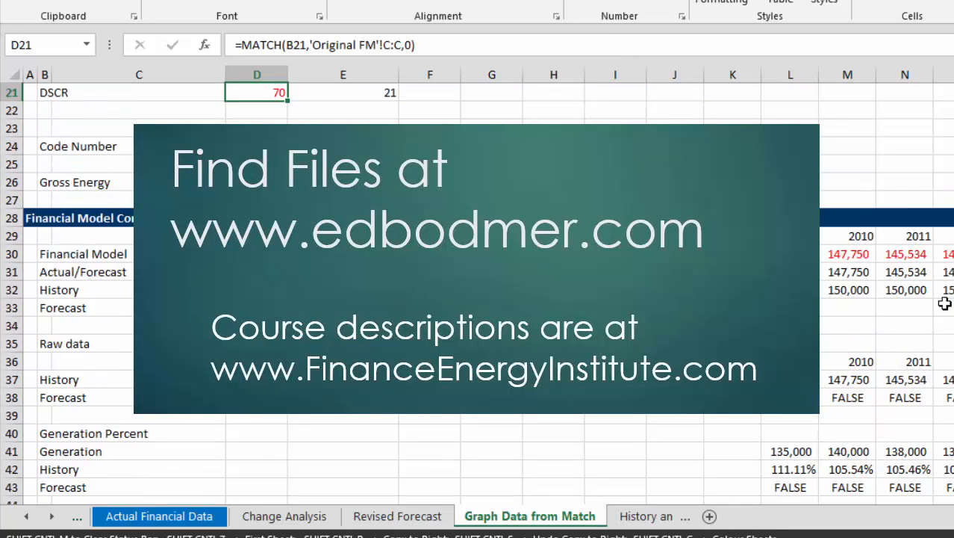
On the History and Revised chart sheet, switch the display basis to Generation Percent and on to Revenue Percent.
key(ctrl+Page_Down)
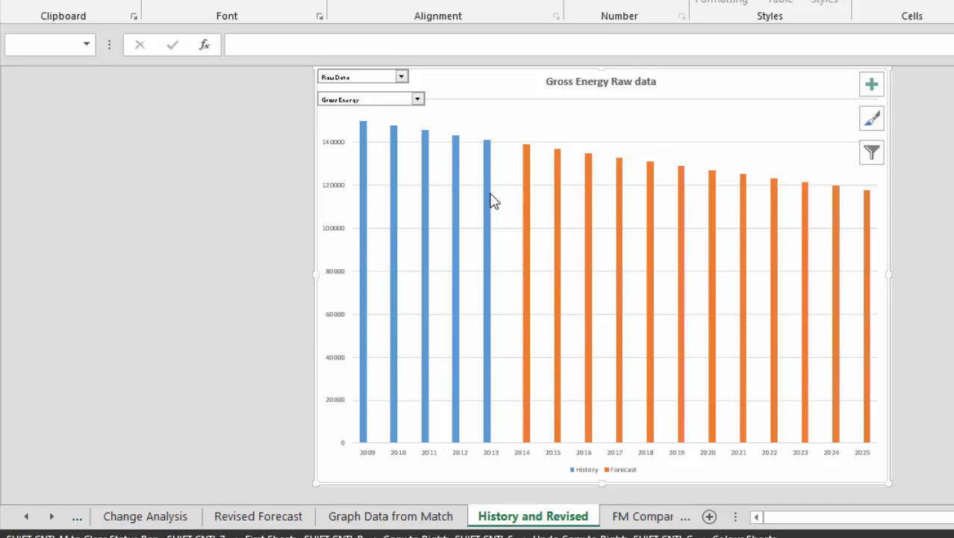
click(402, 76)
key(Down)
key(Return)
click(402, 77)
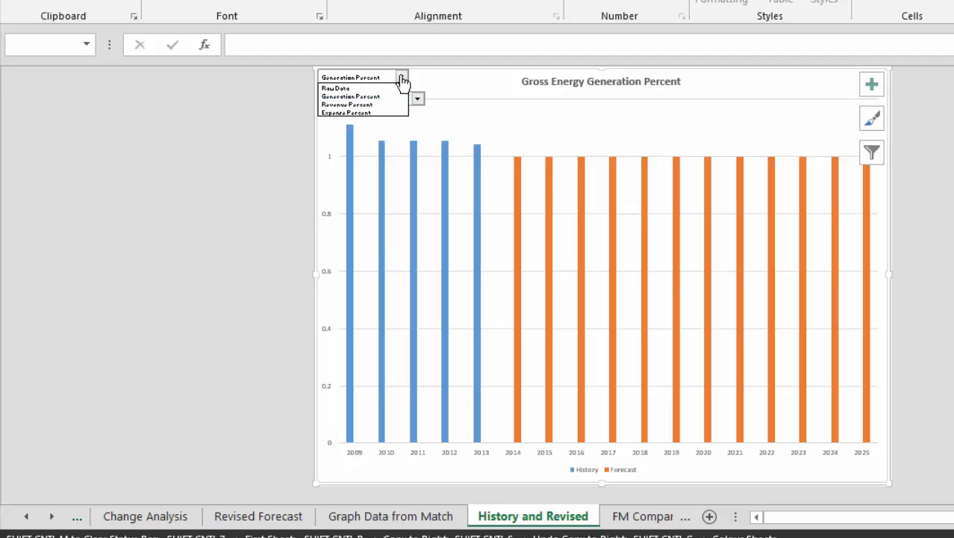
key(Down)
key(Return)
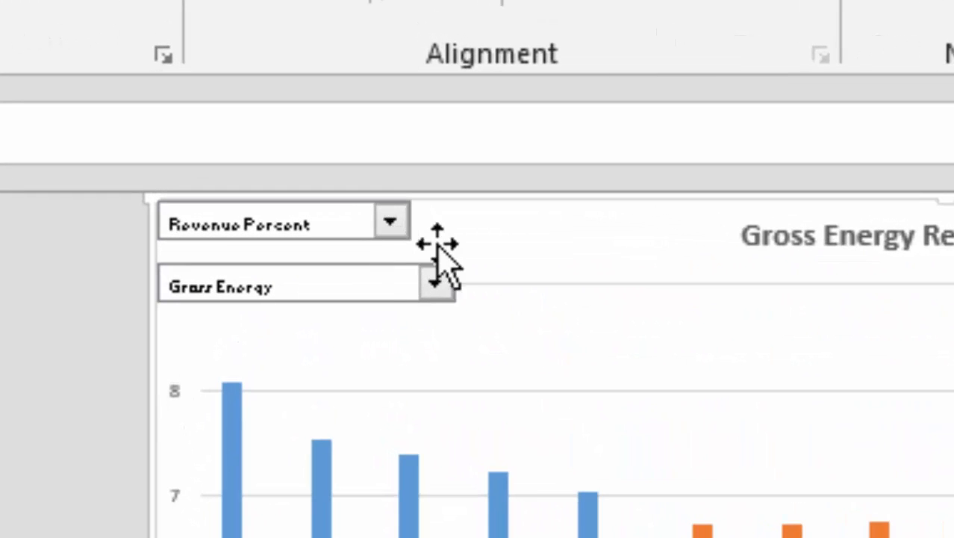
Switch the charted item from Gross Energy to Energy for Outage and on to Labour at Plant - Operations.
click(436, 286)
key(Down)
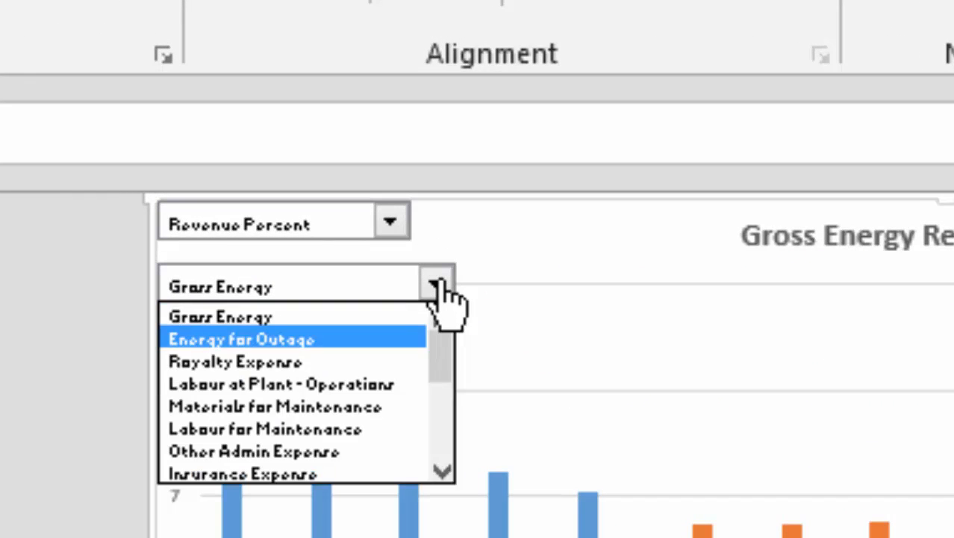
key(Escape)
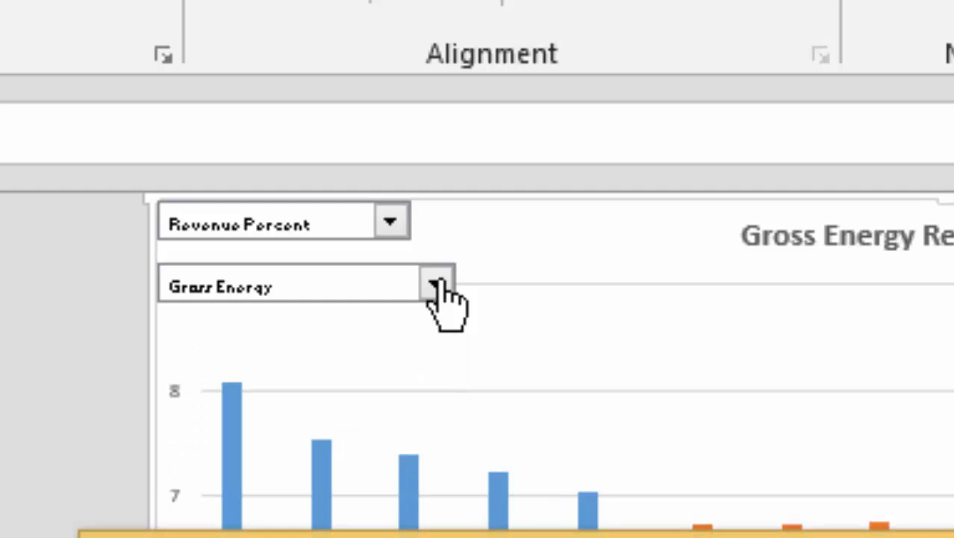
click(437, 285)
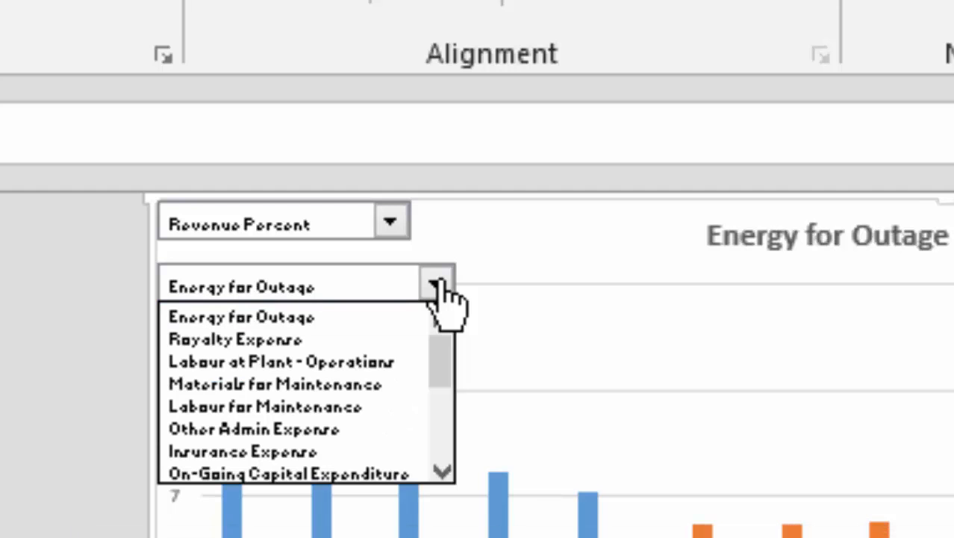
key(Down)
key(Down)
key(Return)
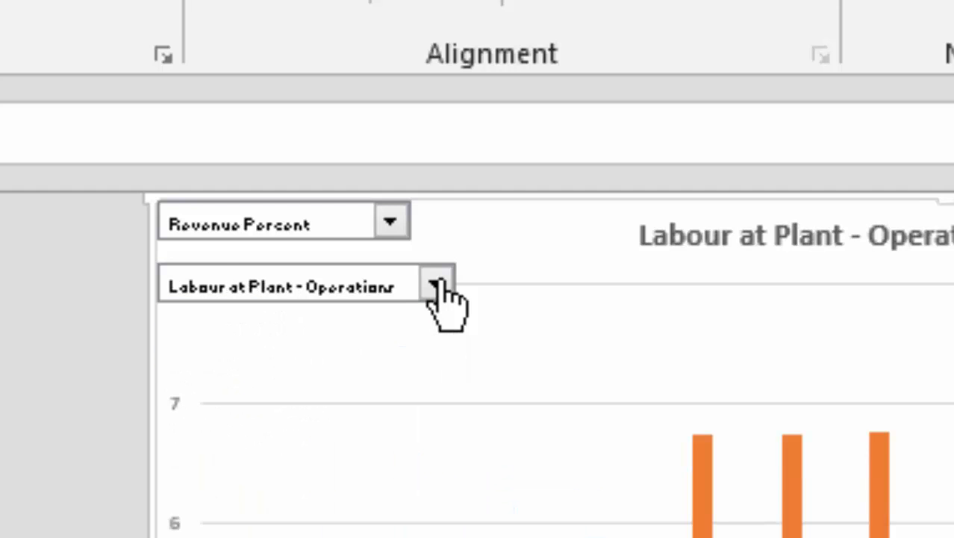
Switch the charted item to Labour for Maintenance and on to an item higher in the list.
click(437, 286)
key(Down)
key(Down)
key(Return)
click(437, 286)
key(Up)
key(Up)
key(Up)
key(Up)
key(Up)
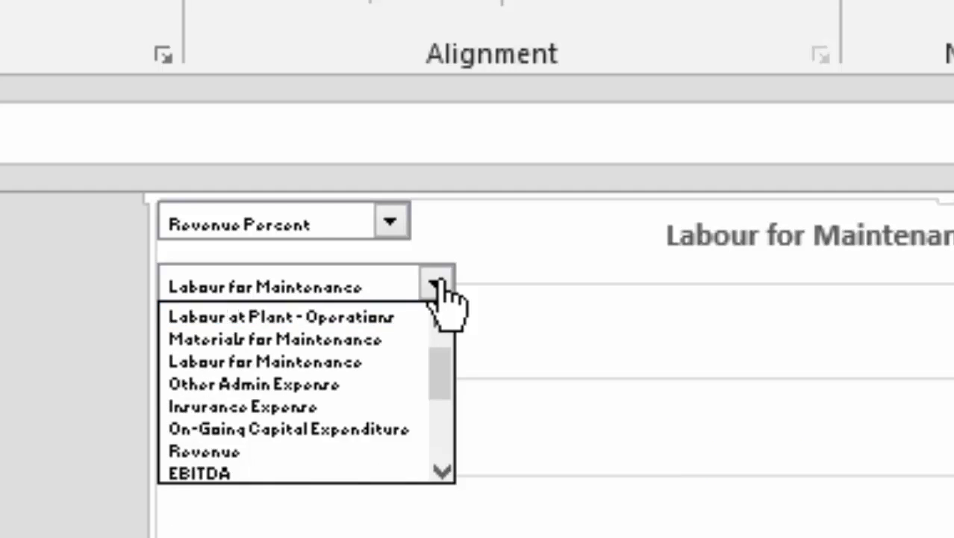
key(Return)
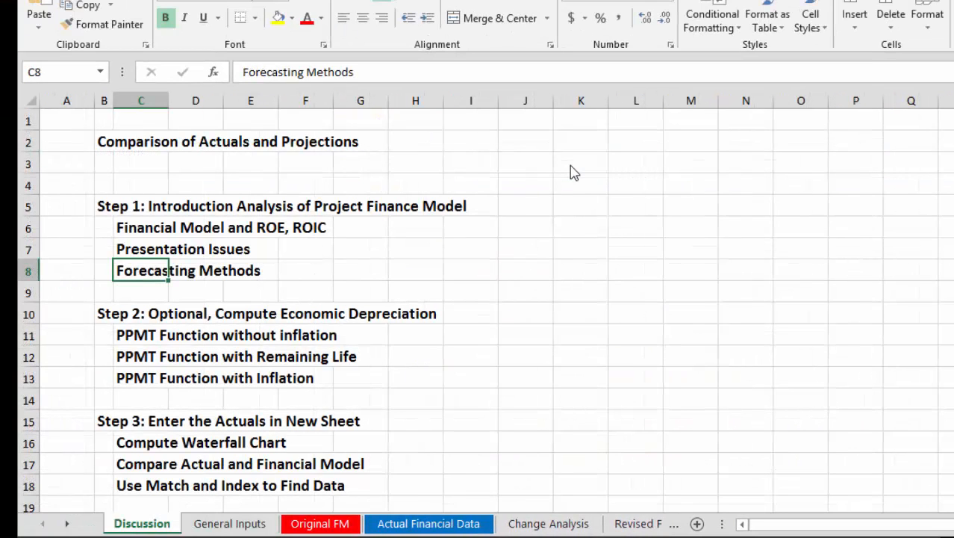
Go to the Discussion sheet and look through its outline, finishing on the Step 2 heading about computing economic depreciation.
key(Down)
key(Down)
key(Down)
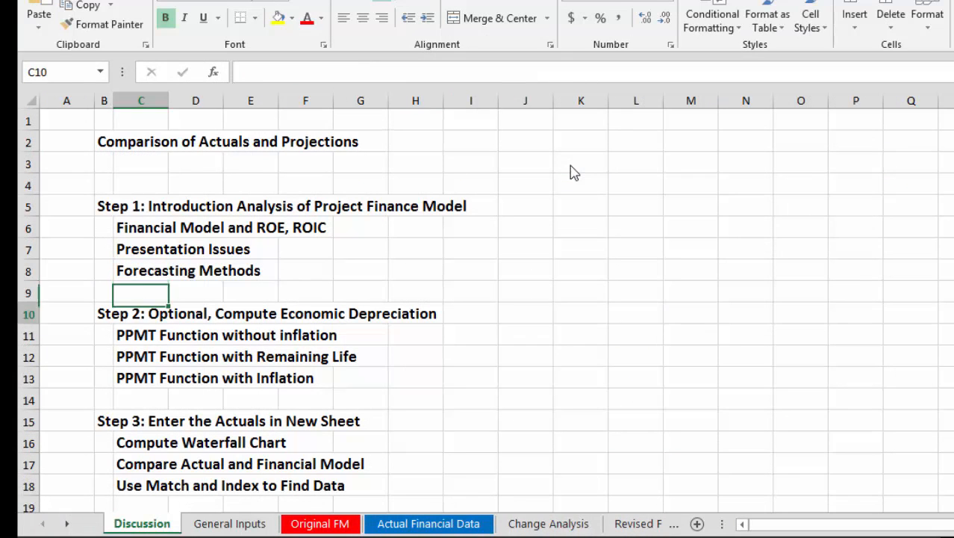
key(Left)
key(Left)
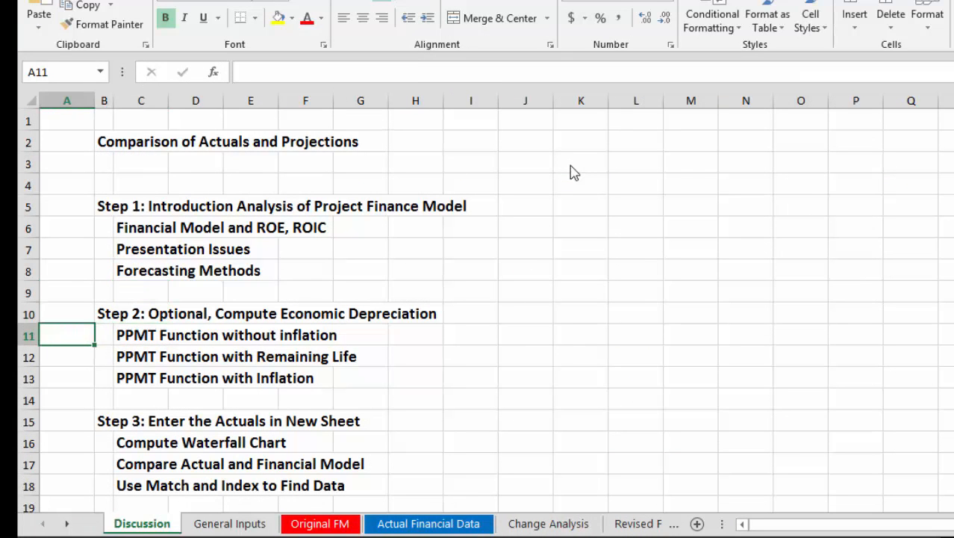
key(Down)
key(Down)
key(Down)
key(Down)
key(Down)
key(Down)
key(Down)
key(Down)
key(Down)
key(Down)
key(Down)
key(Down)
key(Down)
key(Down)
key(Down)
key(Up)
key(Up)
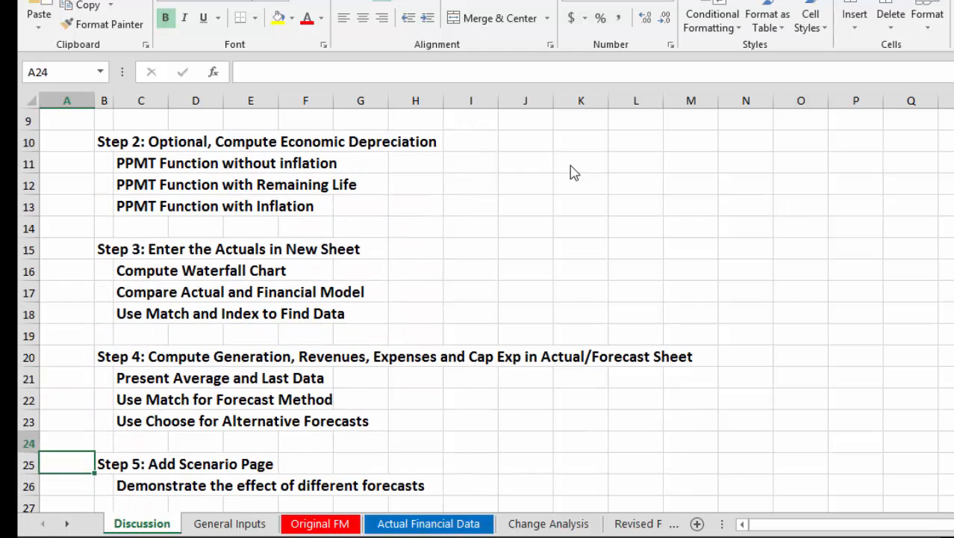
key(Up)
key(Up)
key(Up)
key(Up)
key(Up)
key(Up)
key(Up)
key(Up)
key(Up)
key(Up)
key(Up)
key(Up)
key(Up)
key(Up)
key(Right)
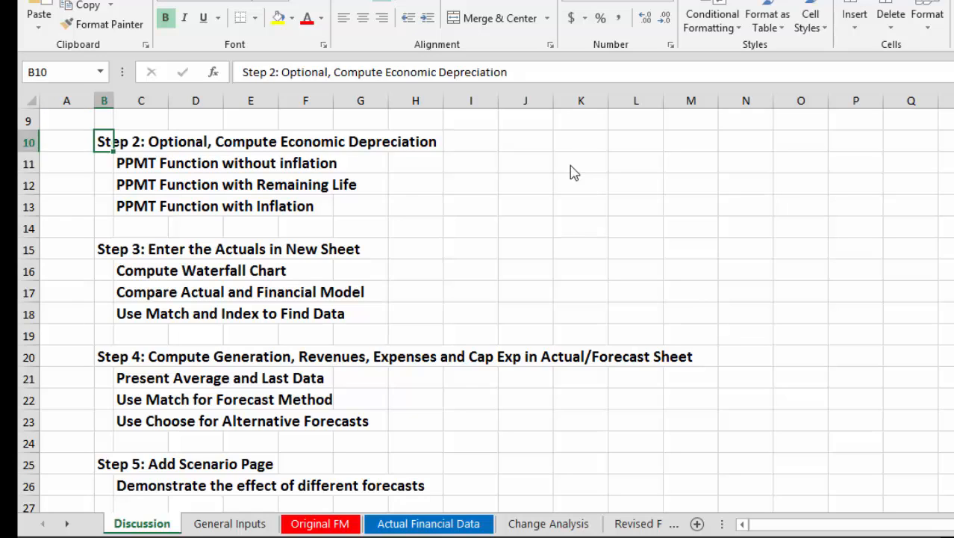
Read the outline from Step 2 down past Step 5: Add Scenario Page and return to the Step 3 heading.
key(Down)
key(Down)
key(Down)
key(Down)
key(Down)
key(Down)
key(Down)
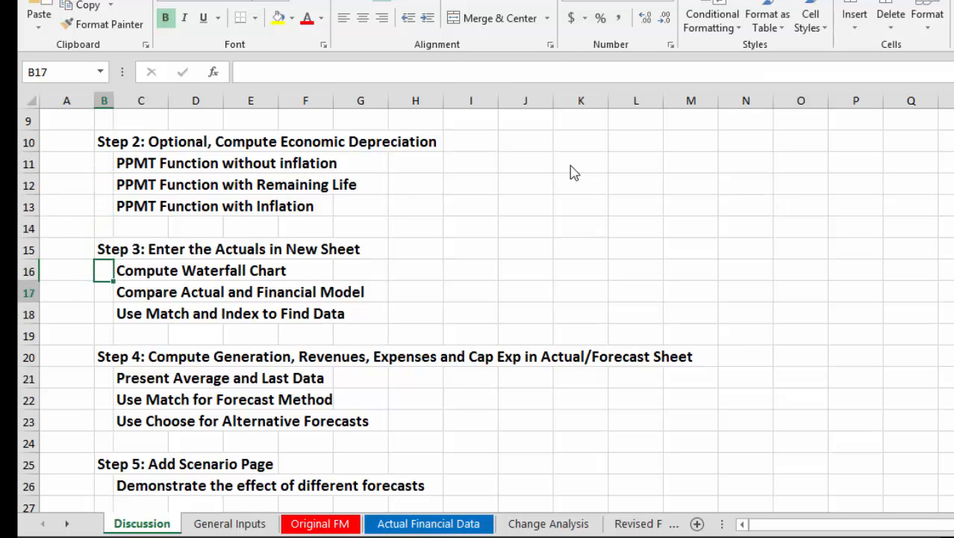
key(Down)
key(Down)
key(Down)
key(Down)
key(Down)
key(Down)
key(Down)
key(Down)
key(Down)
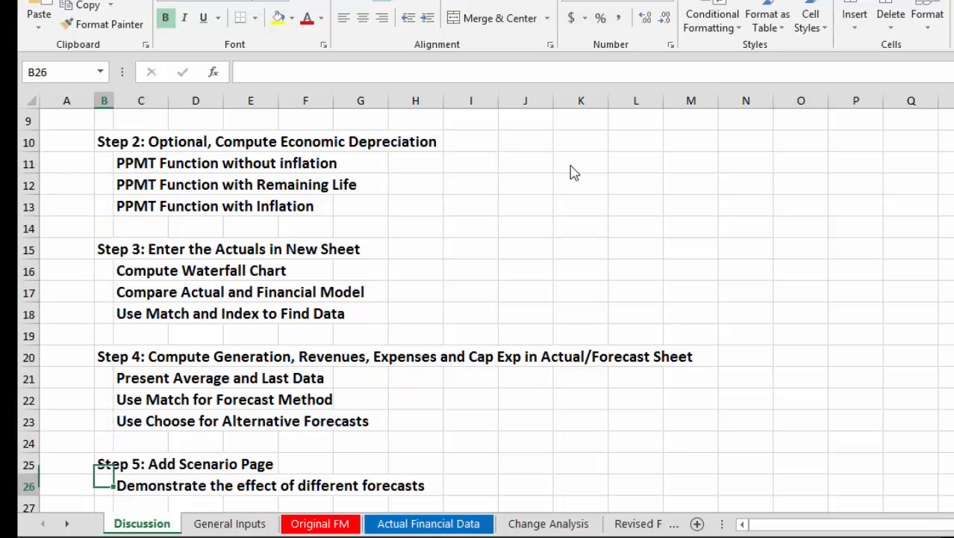
key(Down)
key(Down)
key(Up)
key(Up)
key(Up)
key(Up)
key(Up)
key(Up)
key(Up)
key(Up)
key(Up)
key(Up)
key(Up)
key(Up)
key(Up)
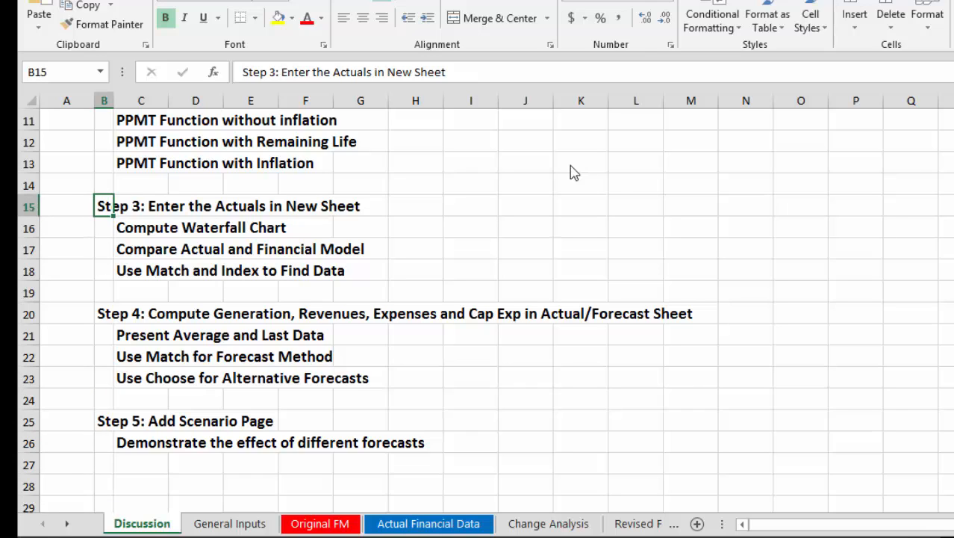
Review the Step 4 and Step 5 sections of the outline, ending on the line "Demonstrate the effect of different forecasts" in C26.
key(Down)
key(Down)
key(Down)
key(Down)
key(Down)
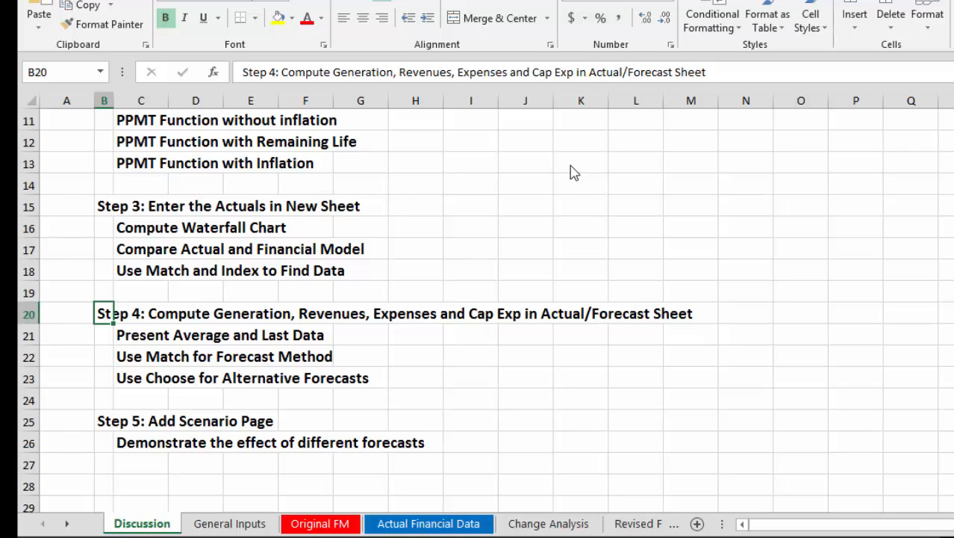
key(Down)
key(Down)
key(Down)
key(Down)
key(Down)
key(Down)
key(Down)
key(Down)
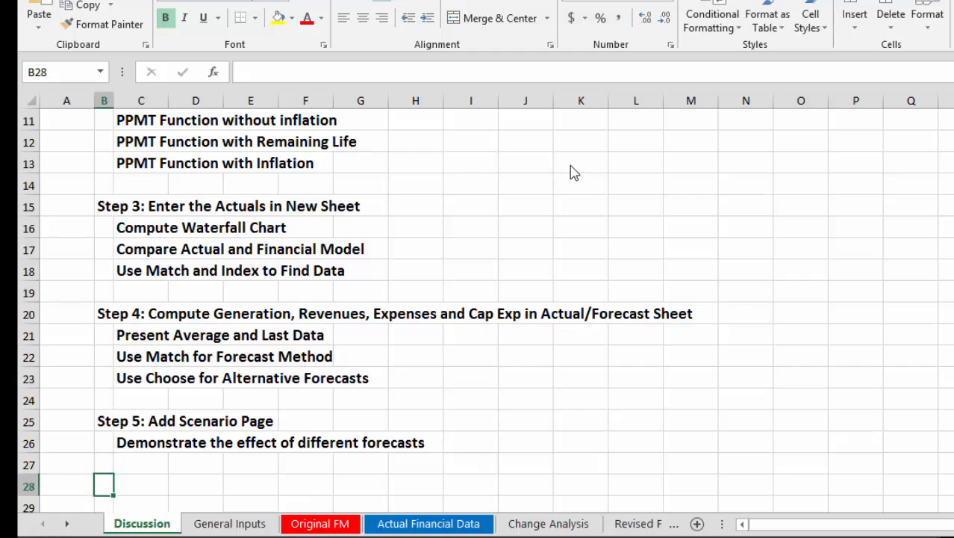
key(Down)
key(Down)
key(Up)
key(Up)
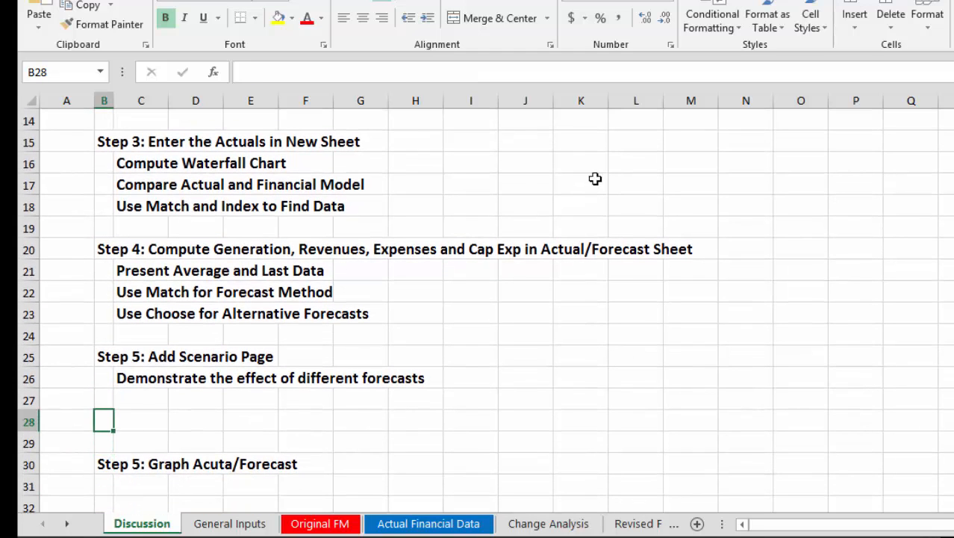
key(Up)
key(Up)
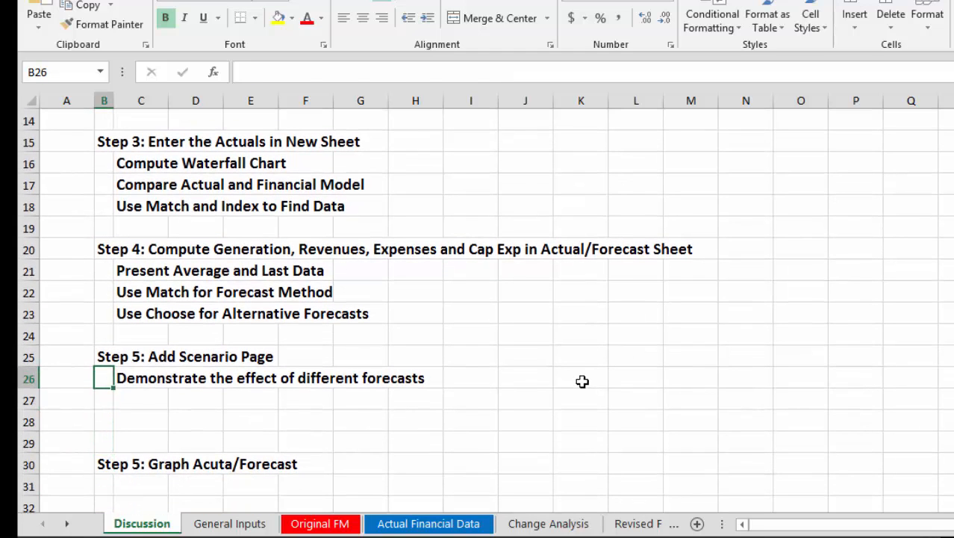
key(Right)
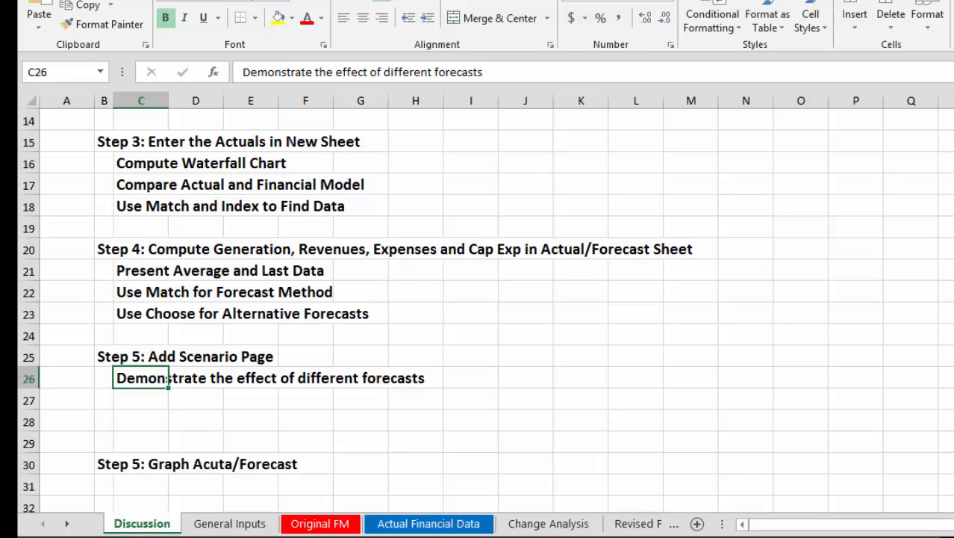
key(alt+Tab)
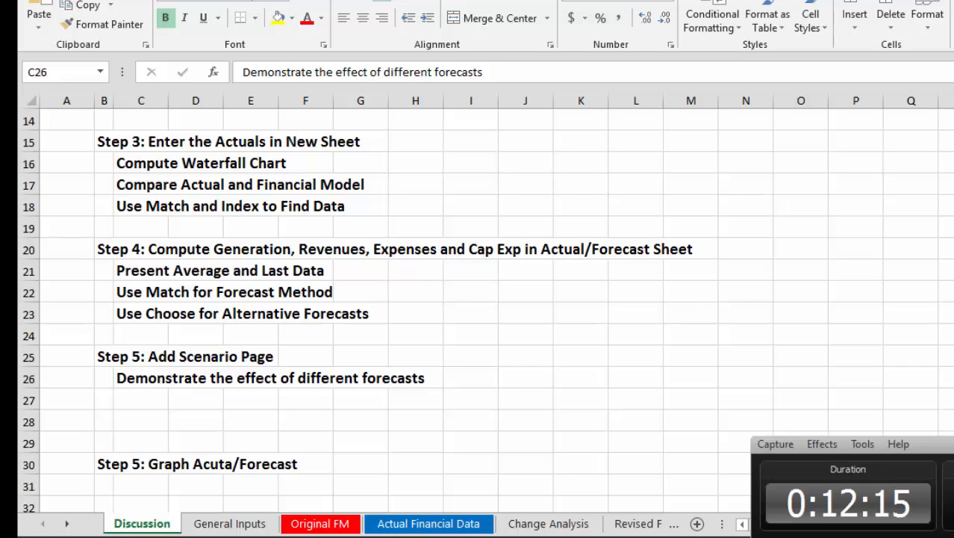